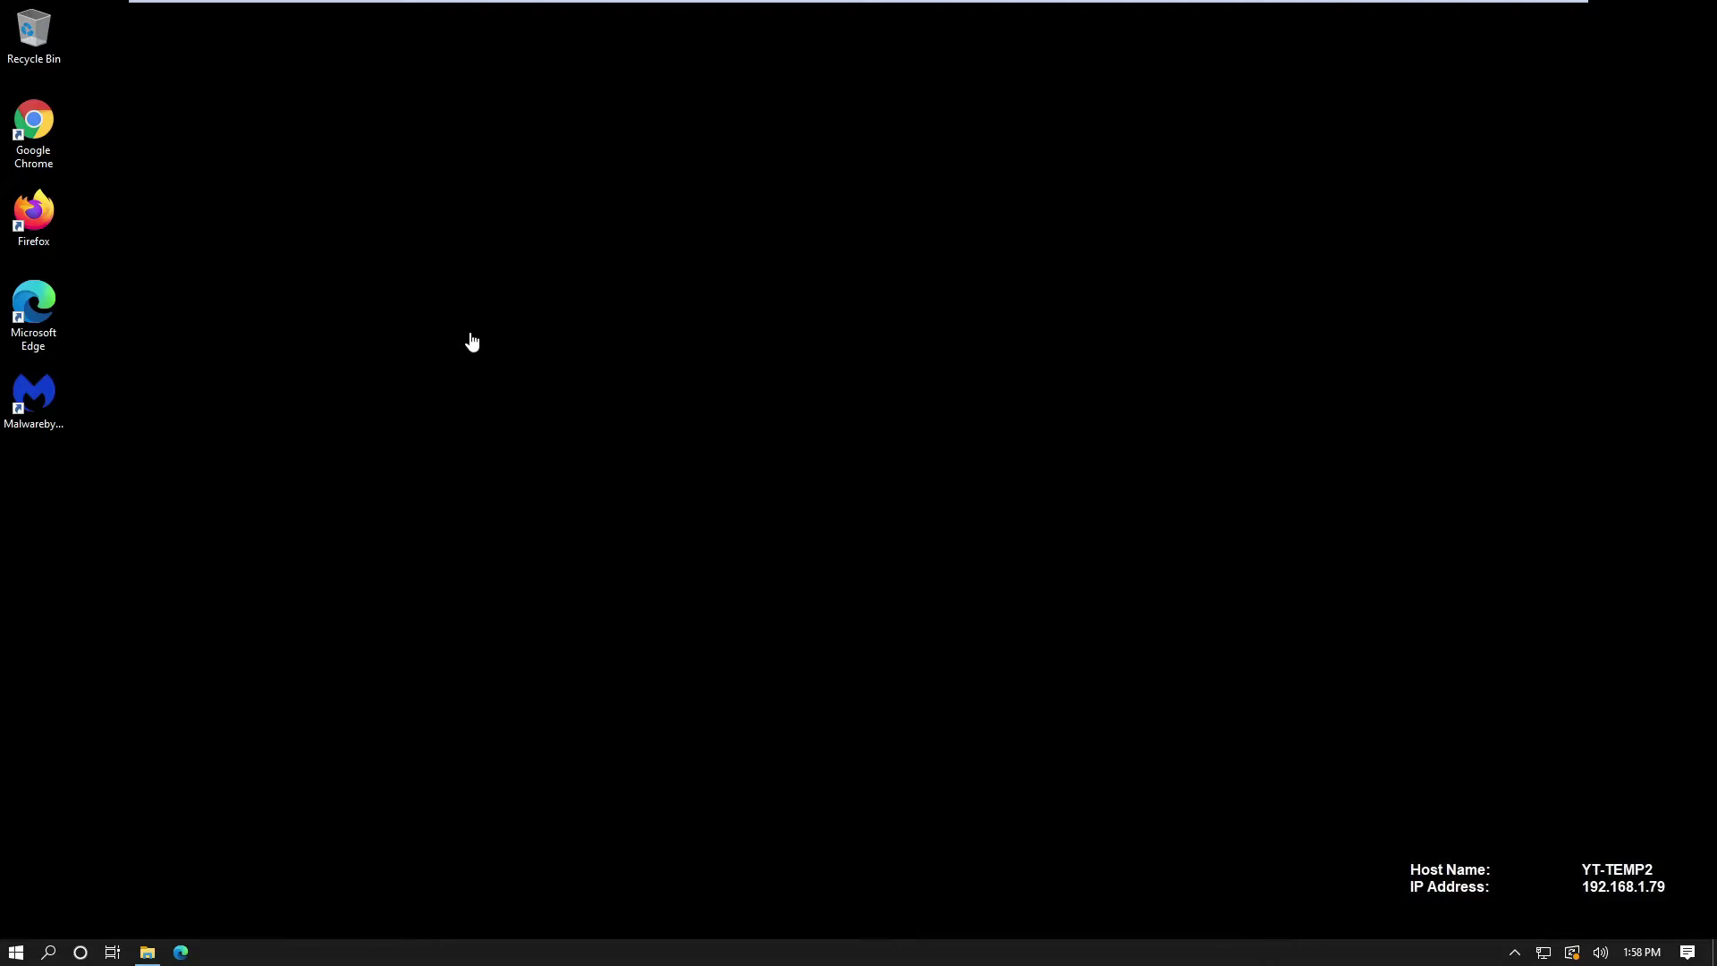
Step: Open Windows PowerShell and enter Get-ChildItem "Z:\2021" -Recurse | Where-Object {($_.LastWriteTime -lt (Get-Date).AddDays(-15))}| Remove-Item at the prompt
left_click(16, 953)
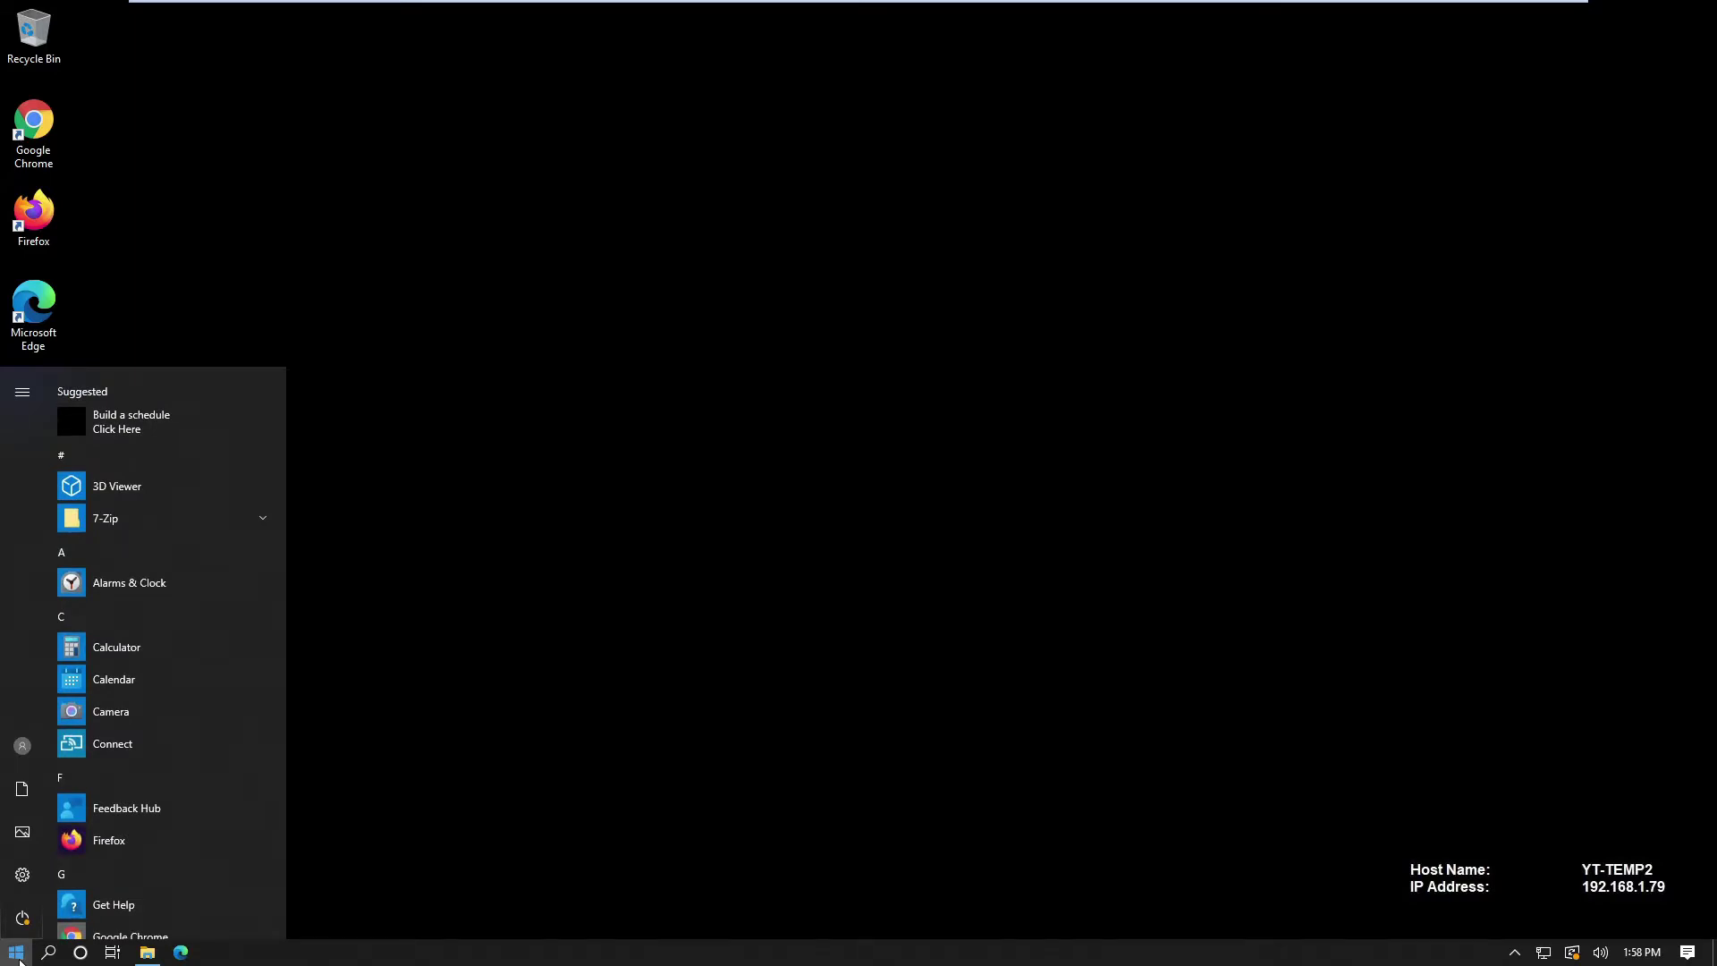
type("po")
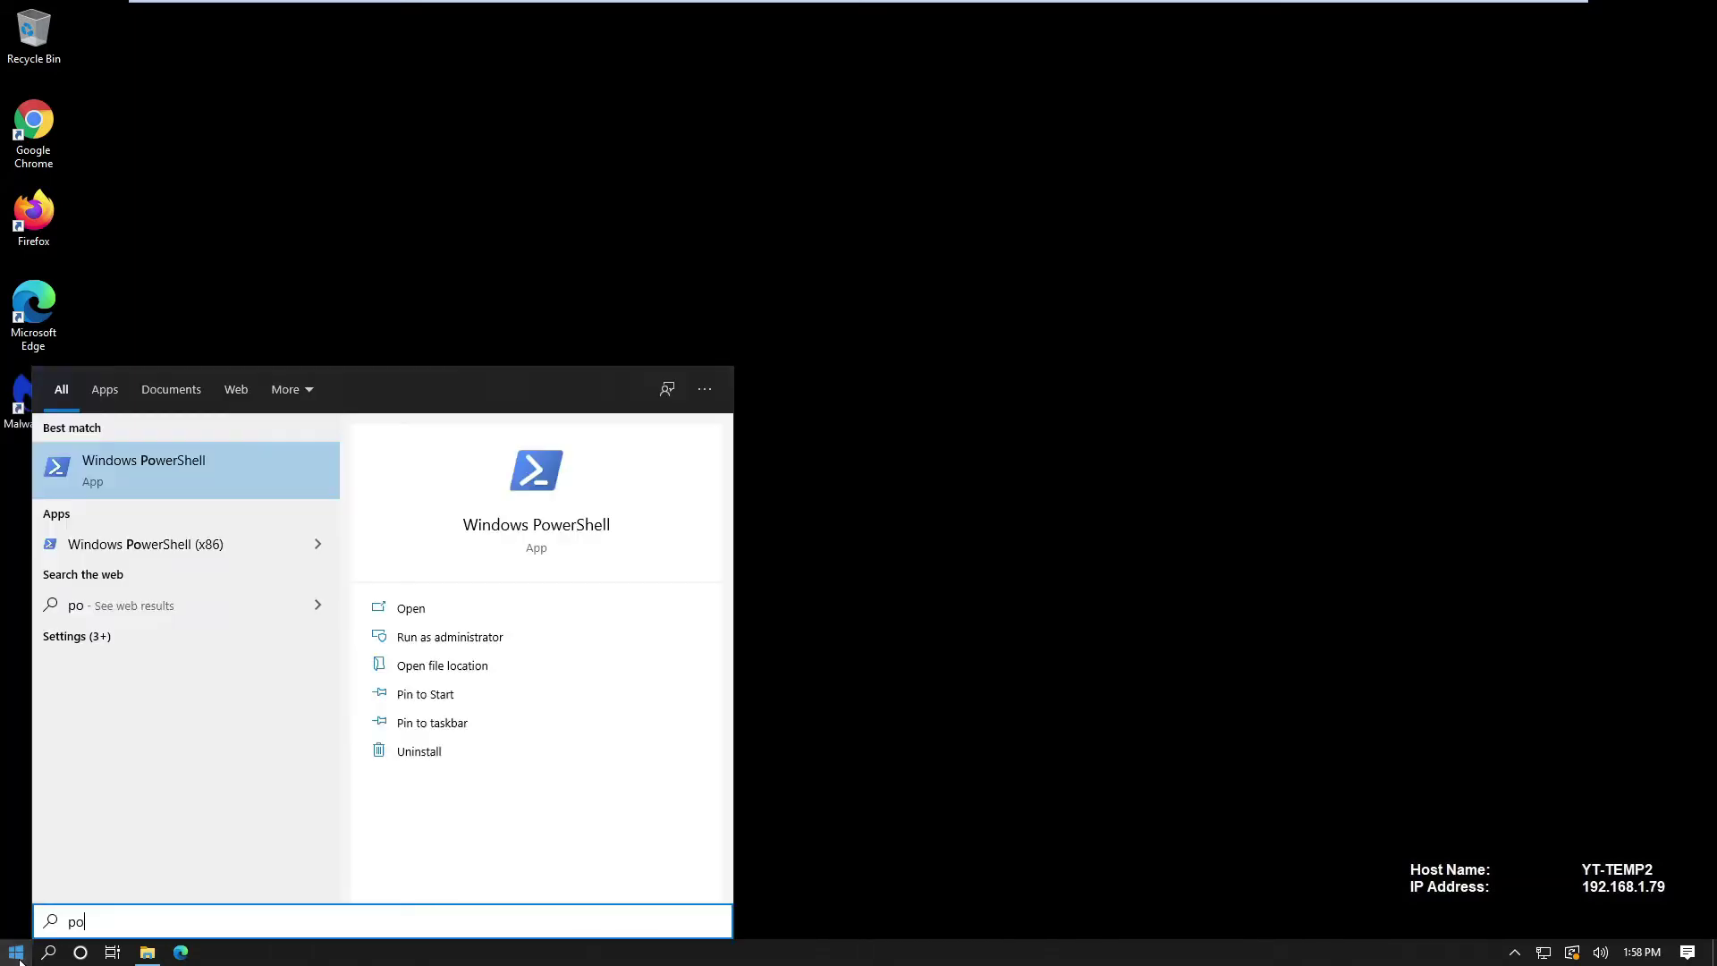
left_click(243, 464)
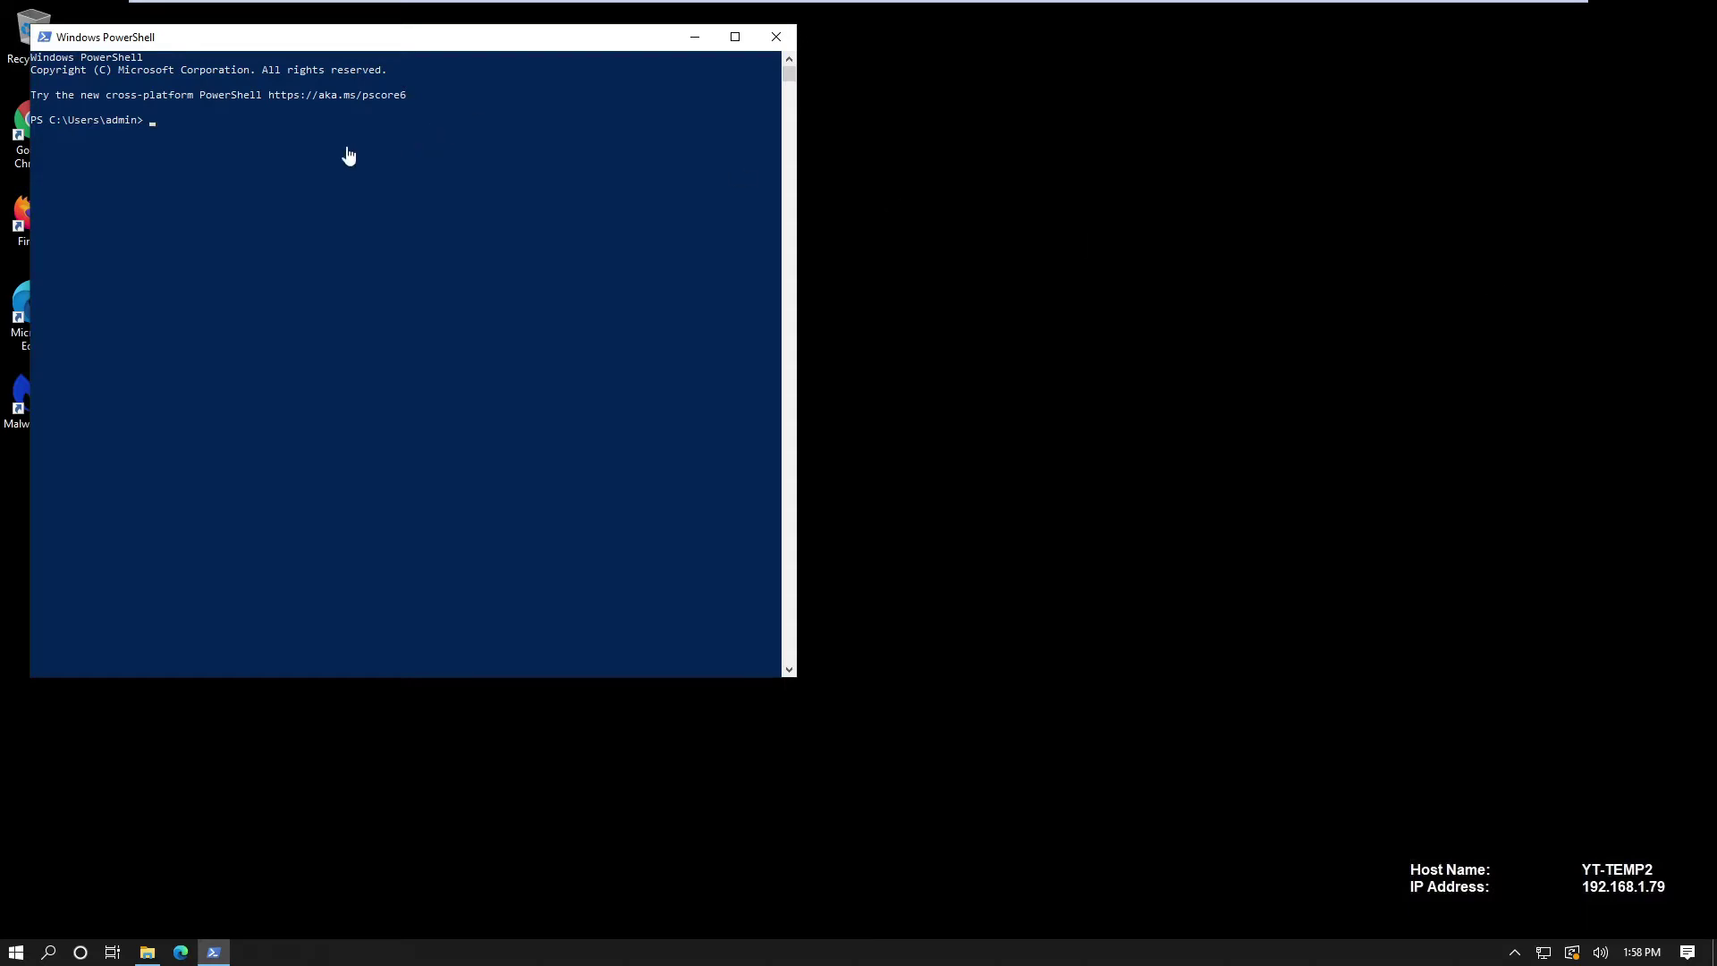
right_click(223, 125)
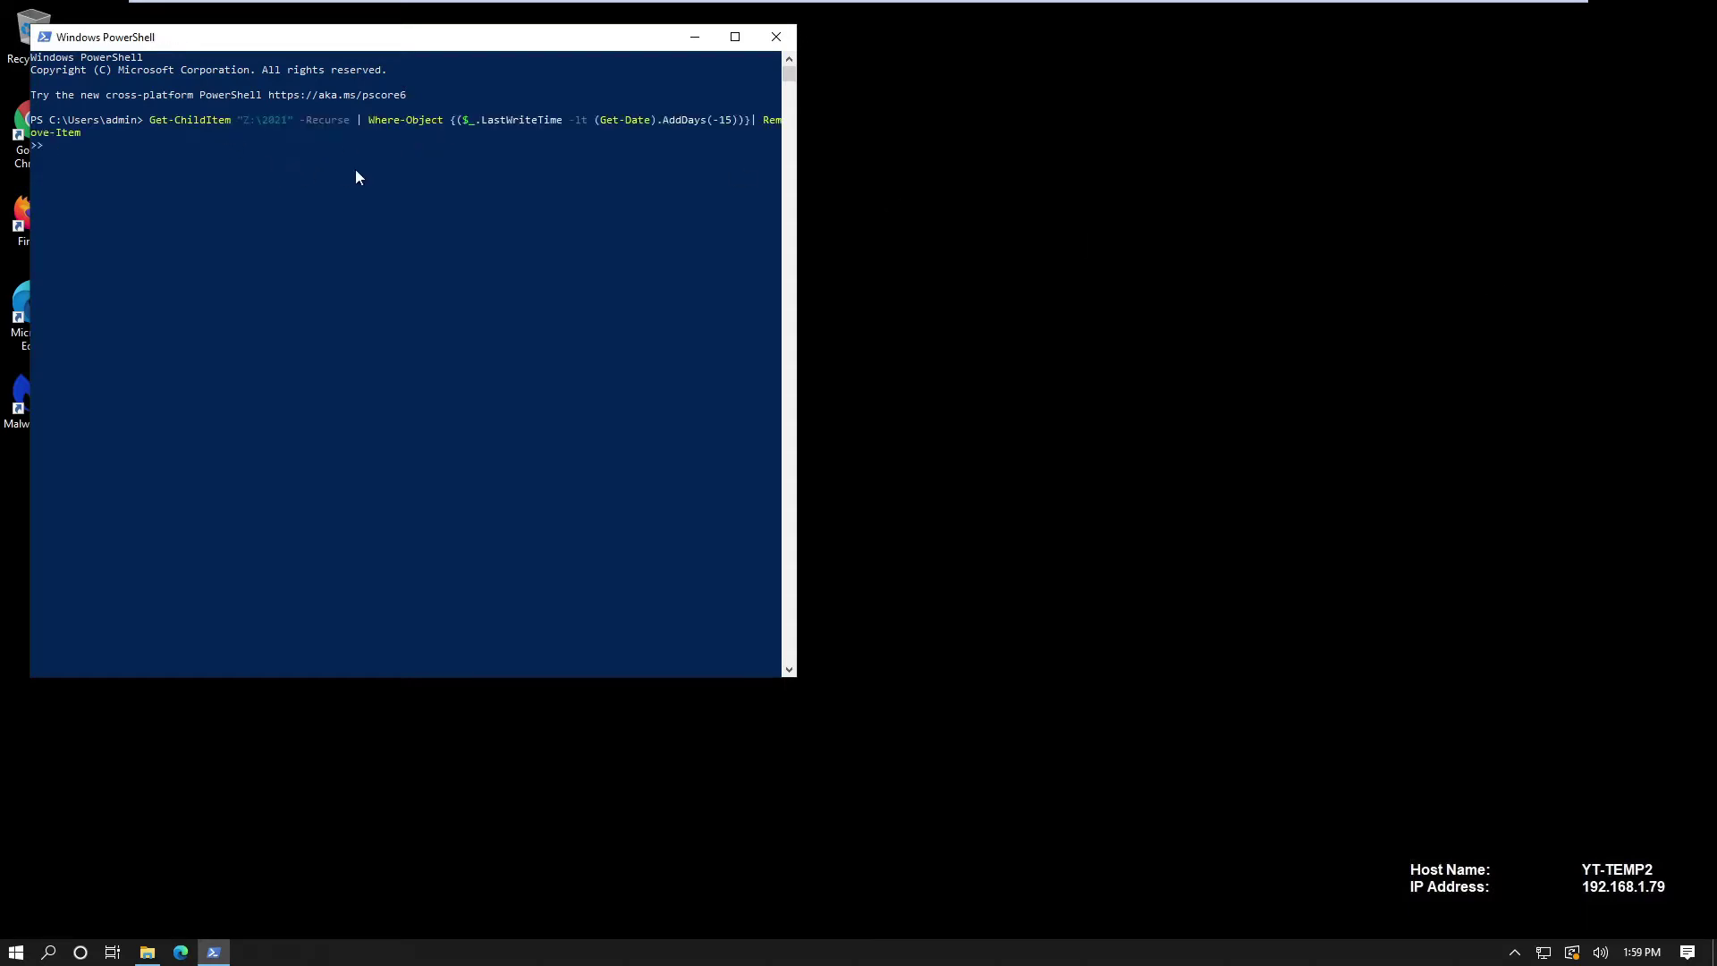
Step: Place the File Explorer window beside PowerShell, view the root of drive Z:, and close PowerShell
left_click(148, 951)
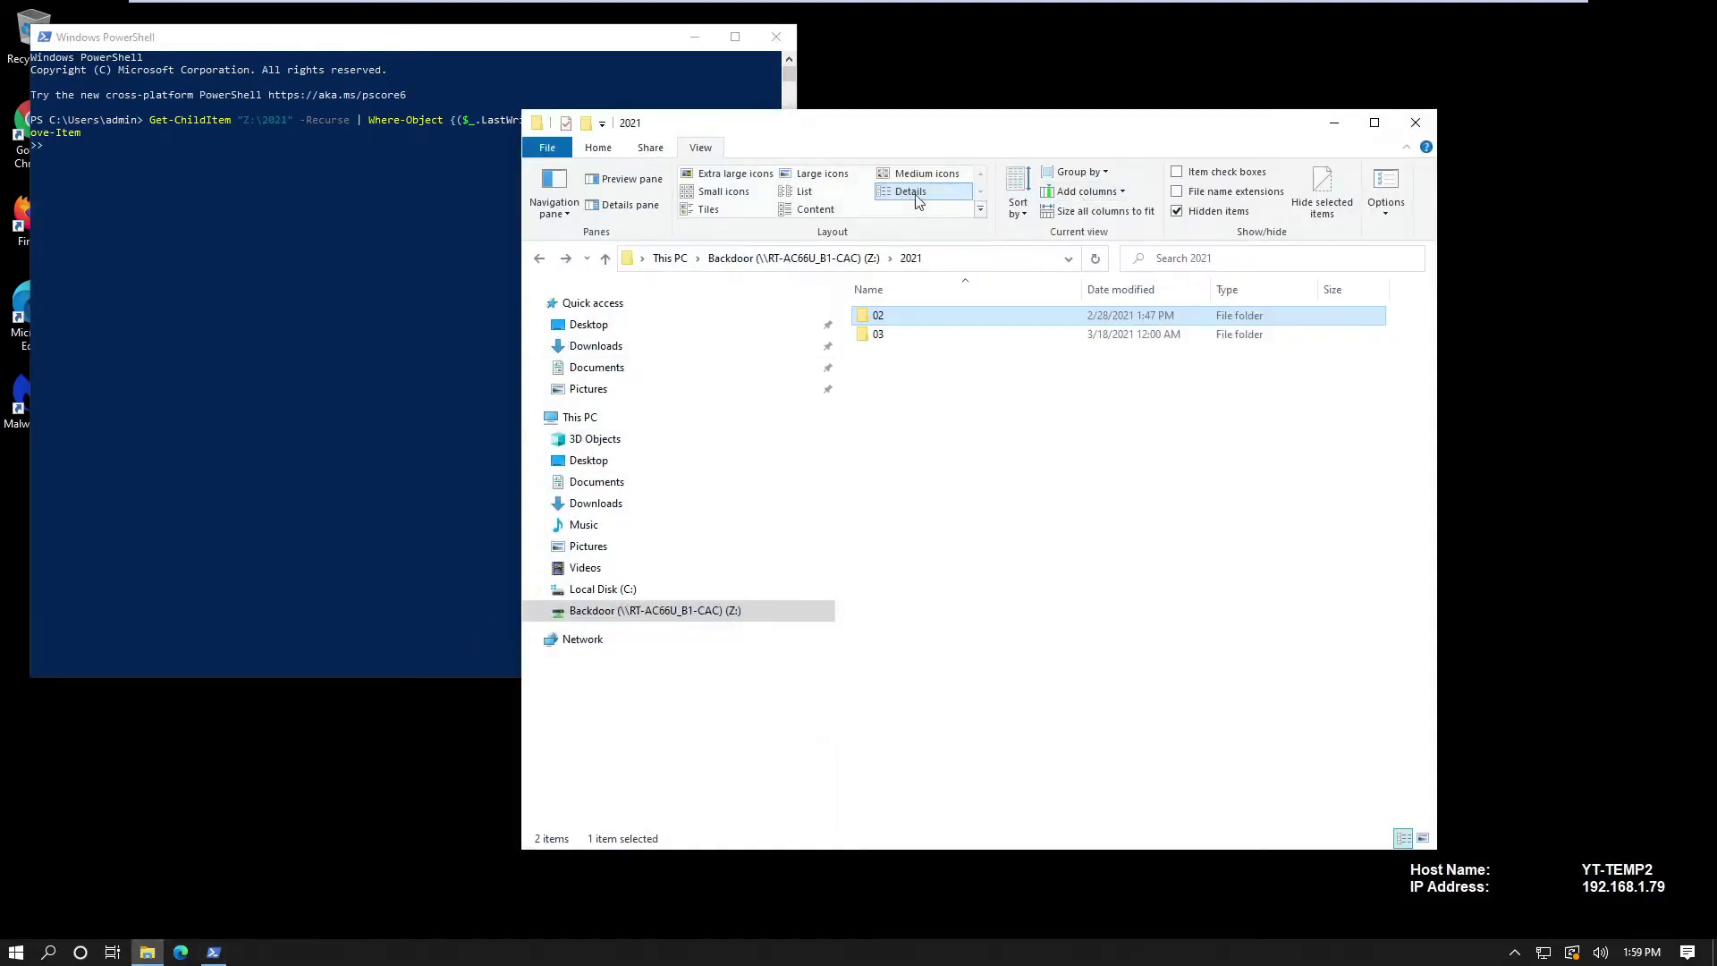
left_click_drag(914, 133, 1200, 77)
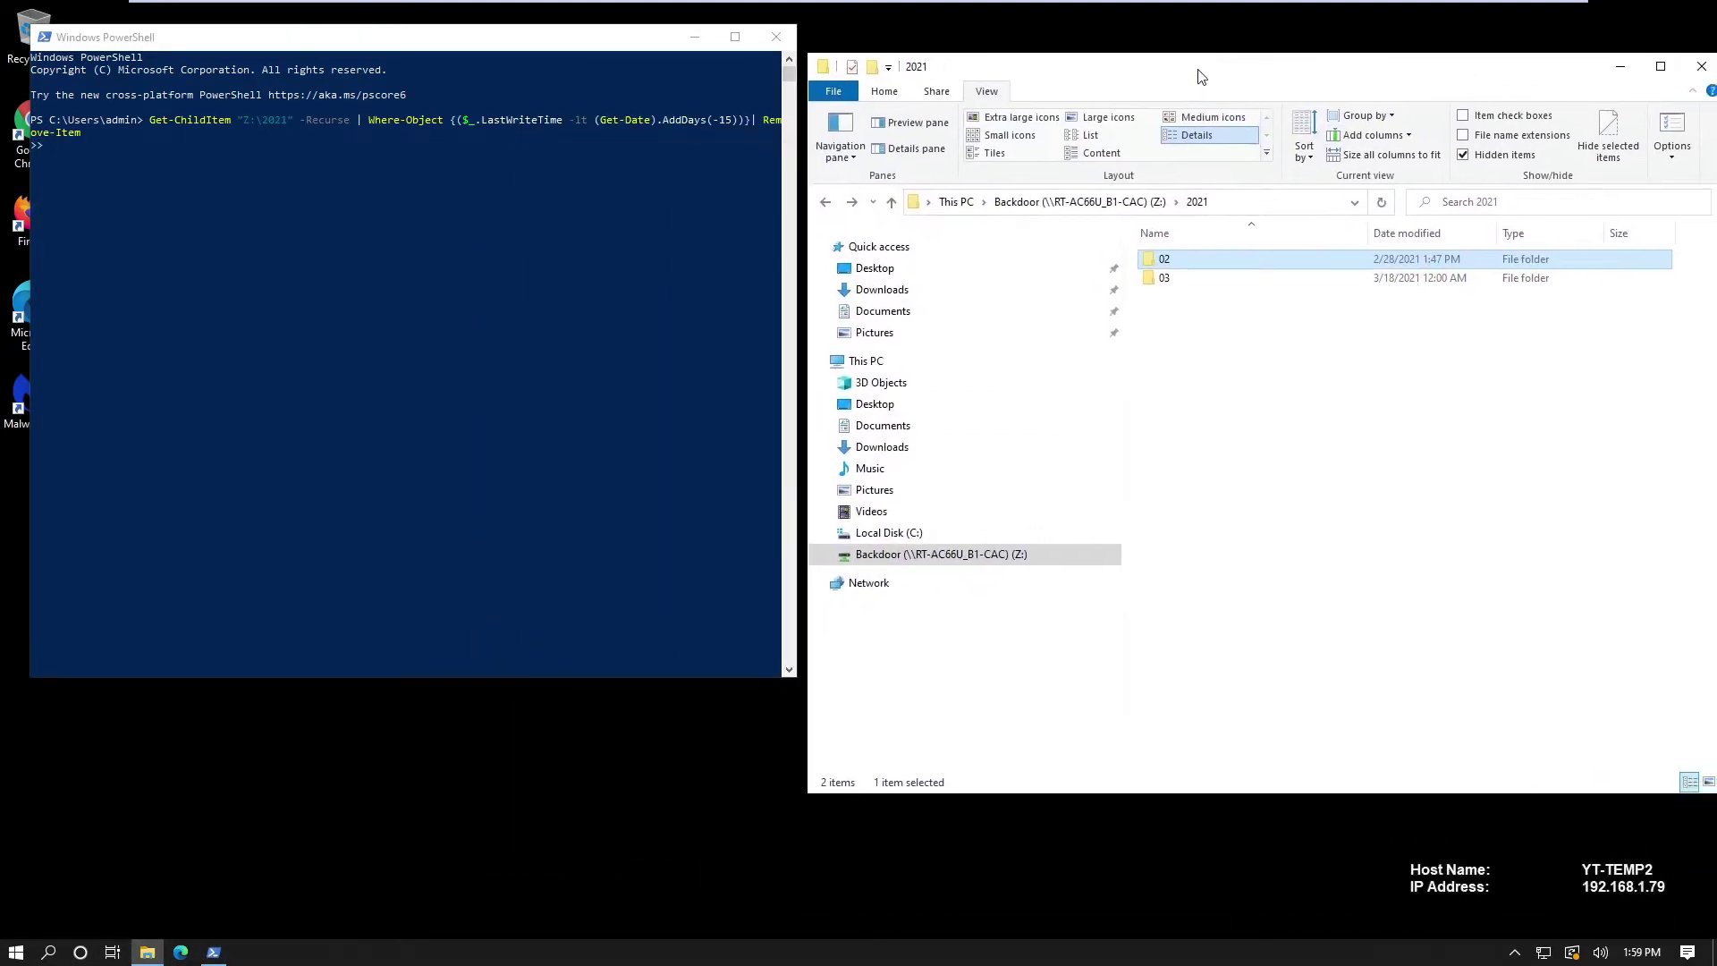
left_click(906, 562)
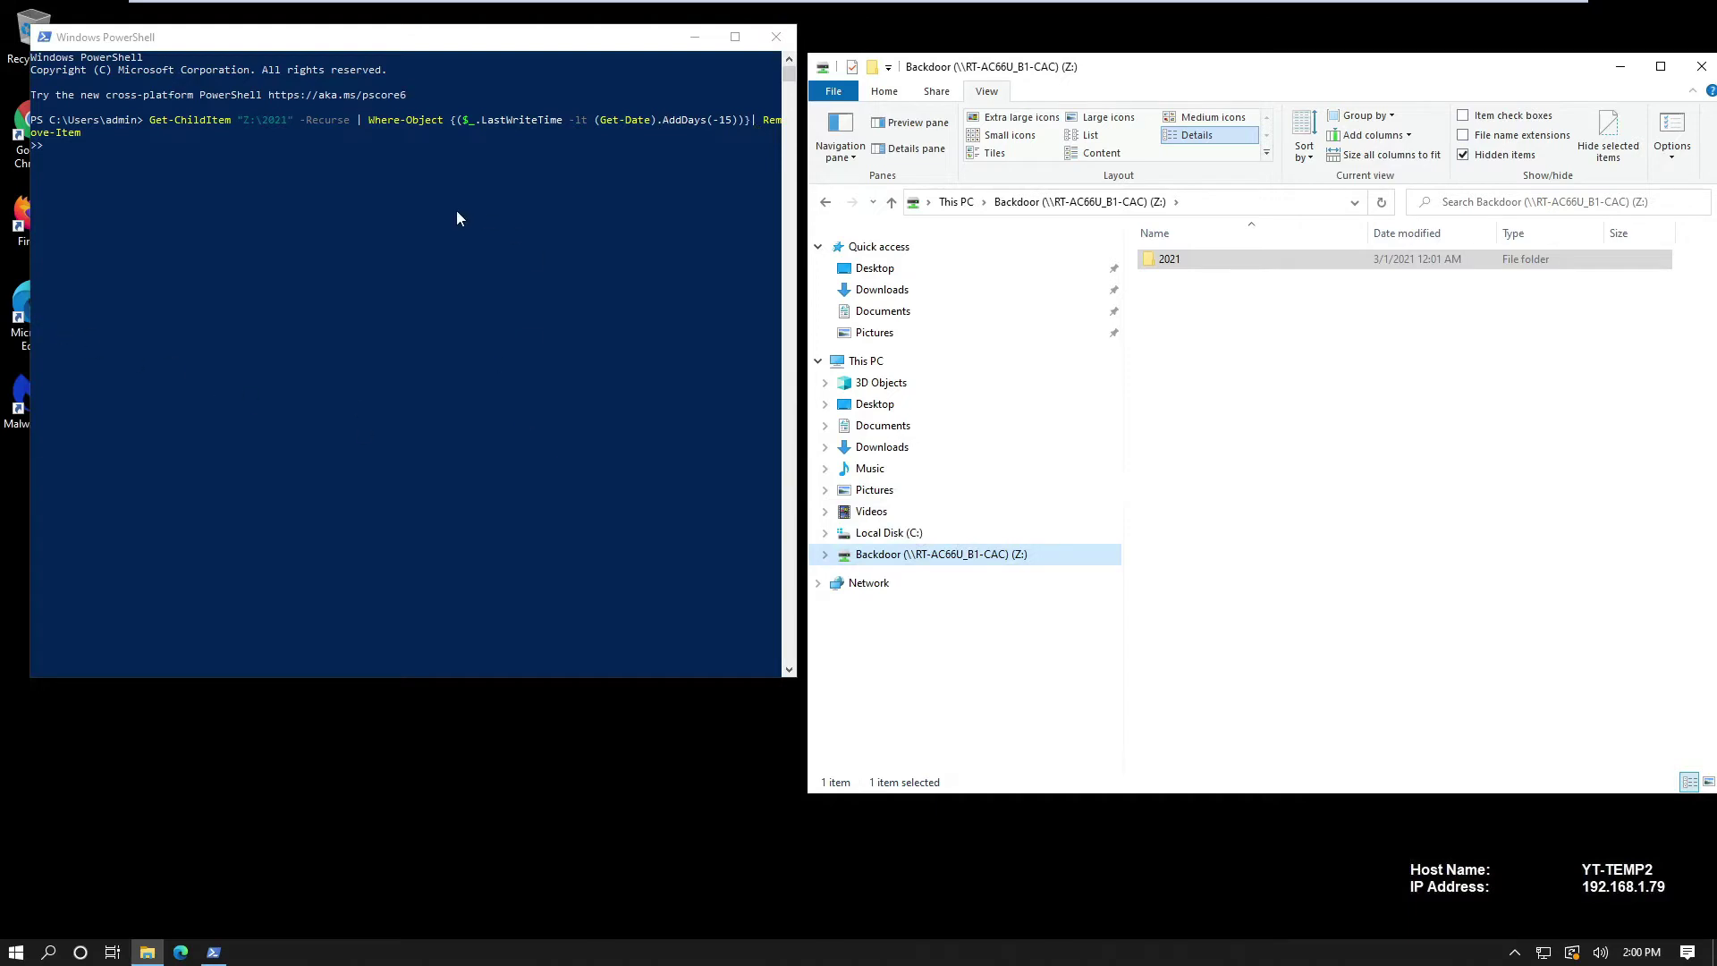
left_click(777, 36)
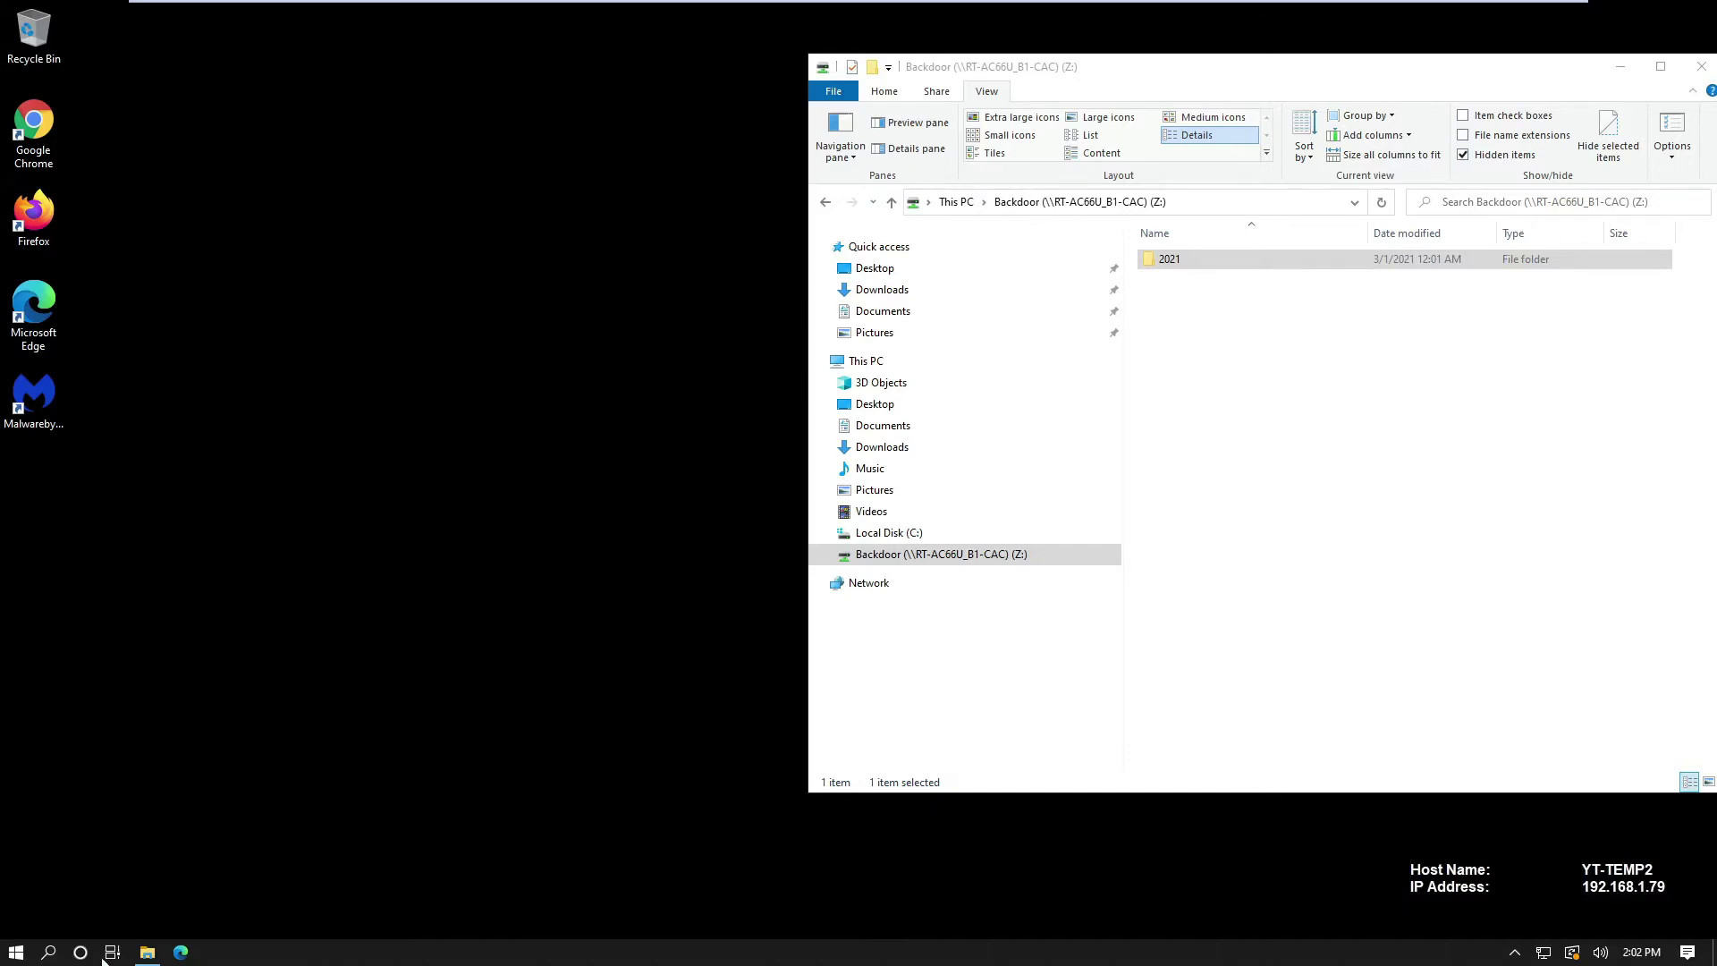
Step: Open Control Panel and switch its view to small icons
left_click(20, 954)
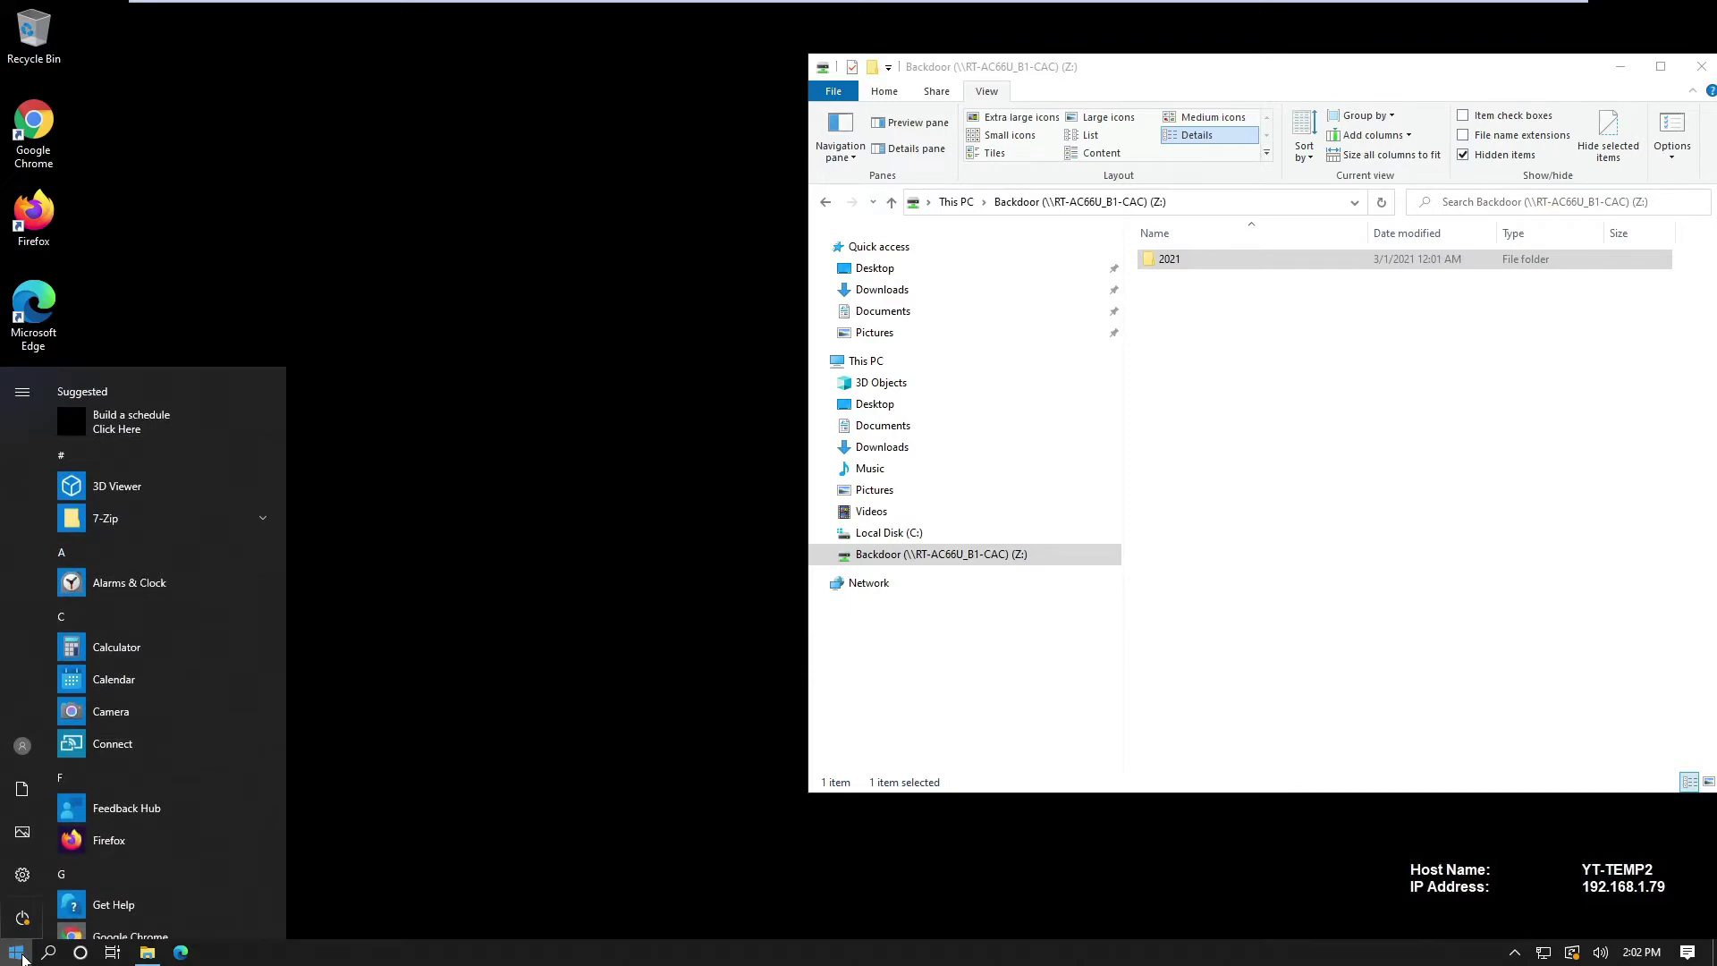
type("cont")
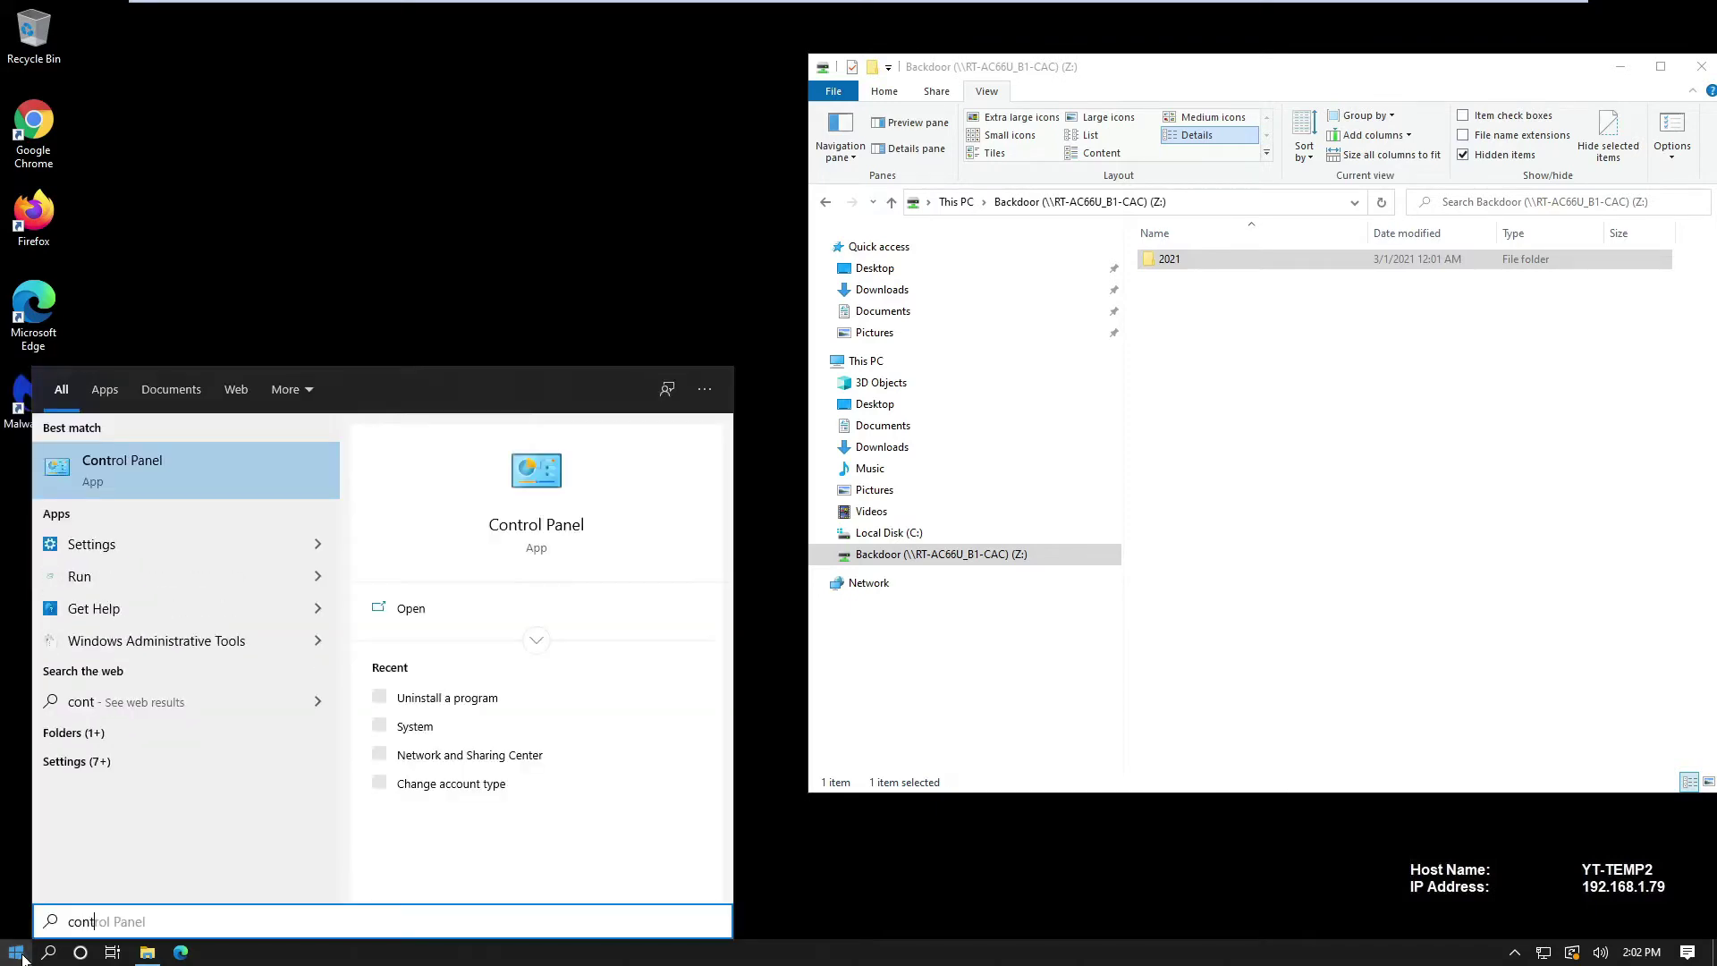
key("Return")
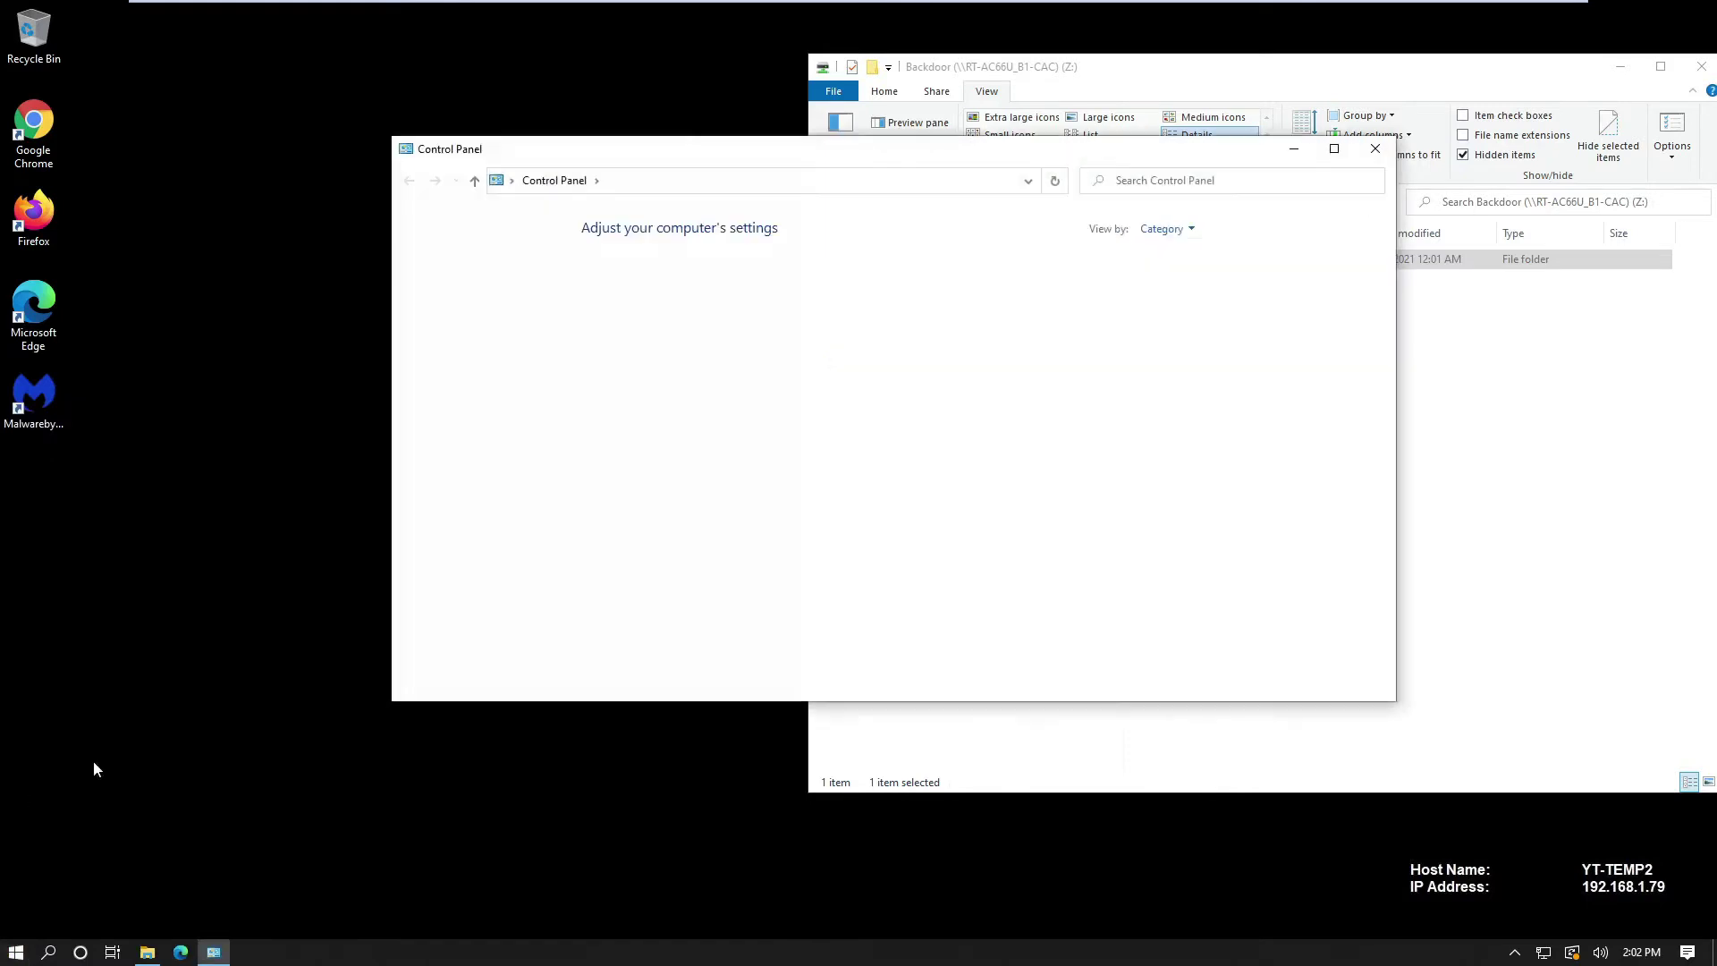
left_click_drag(812, 157, 542, 158)
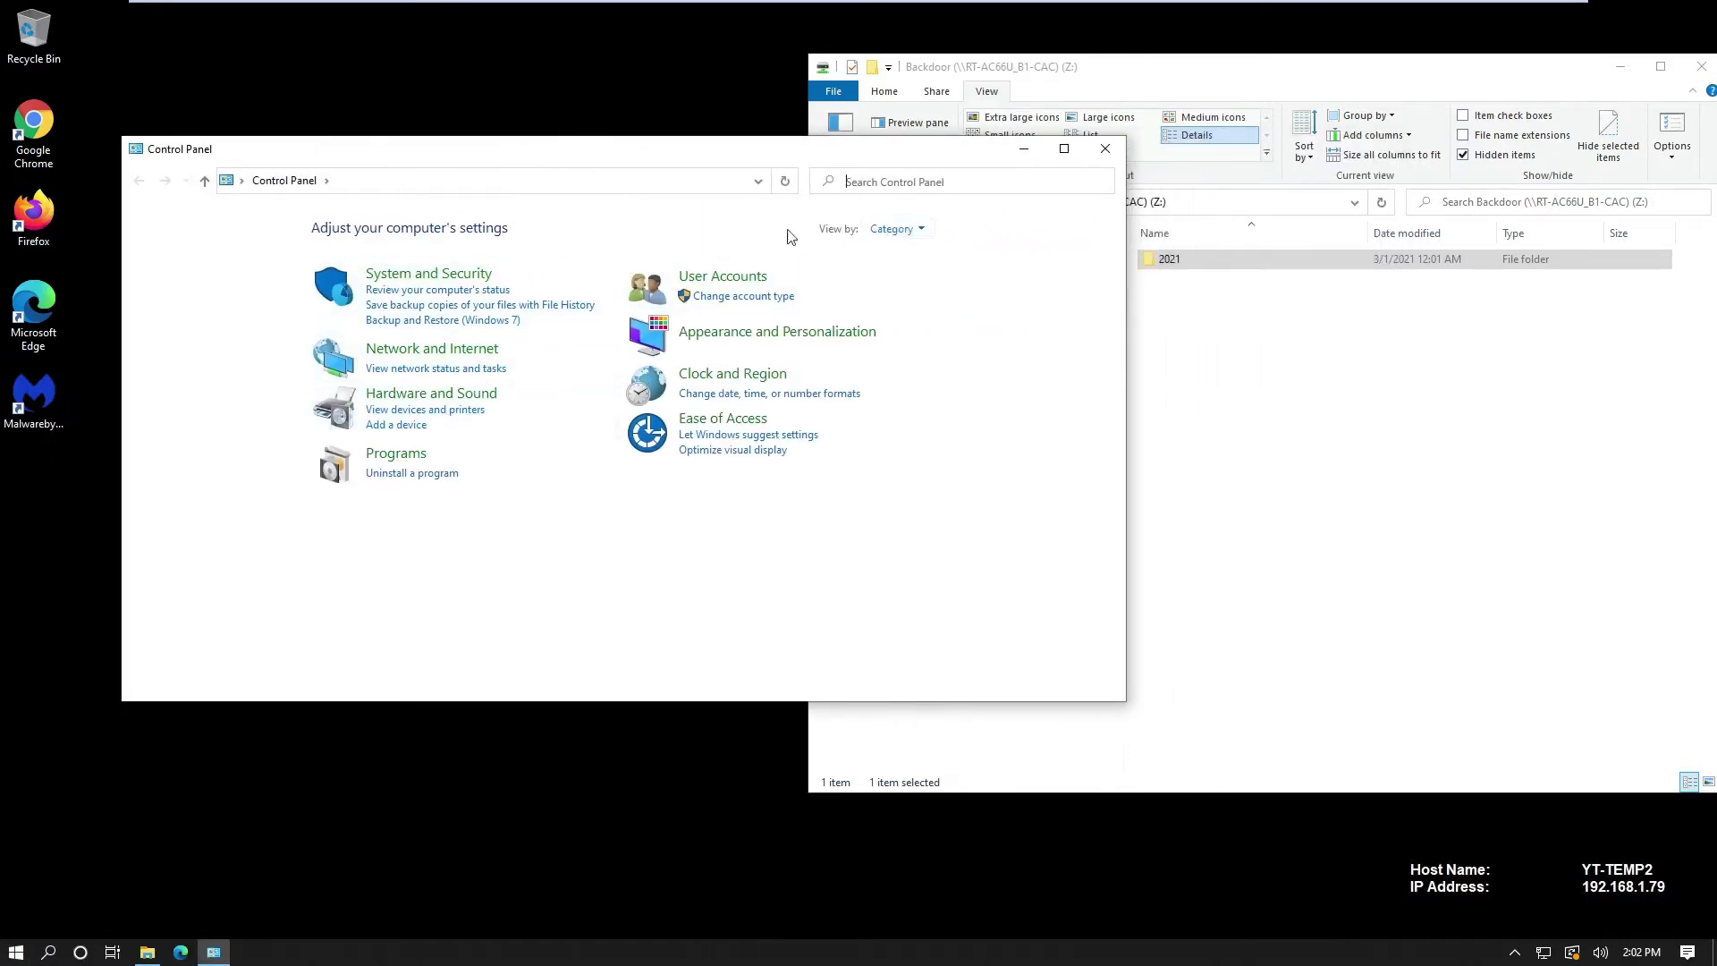
left_click(890, 230)
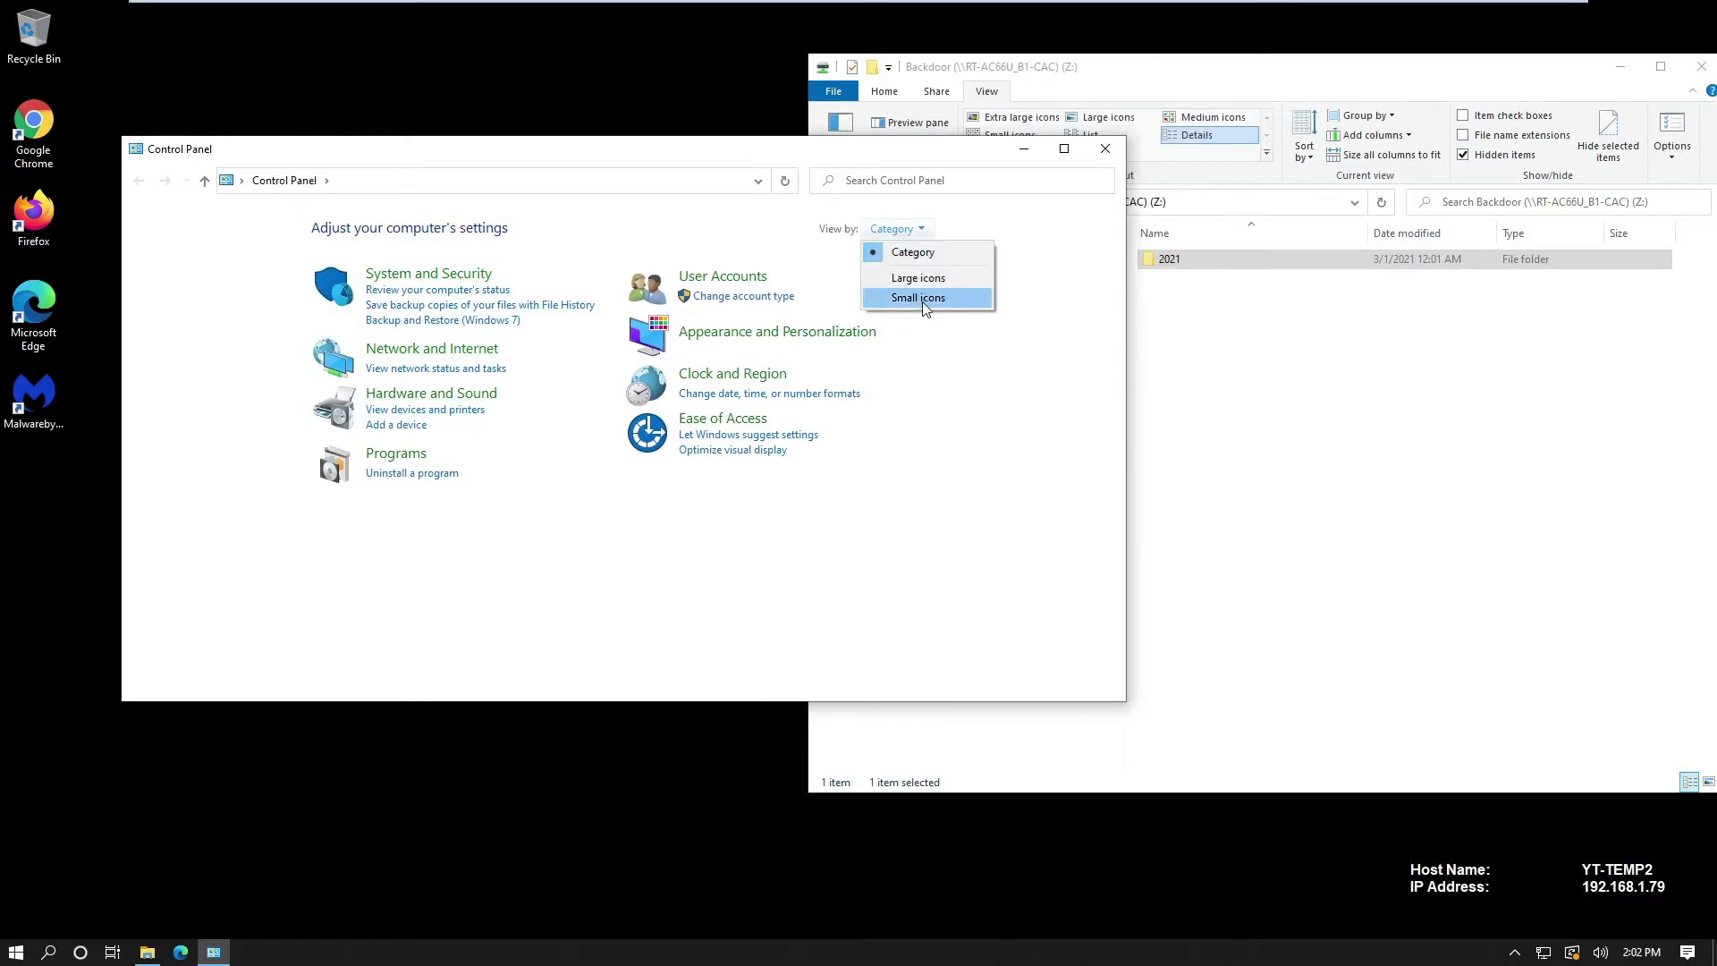
left_click(908, 298)
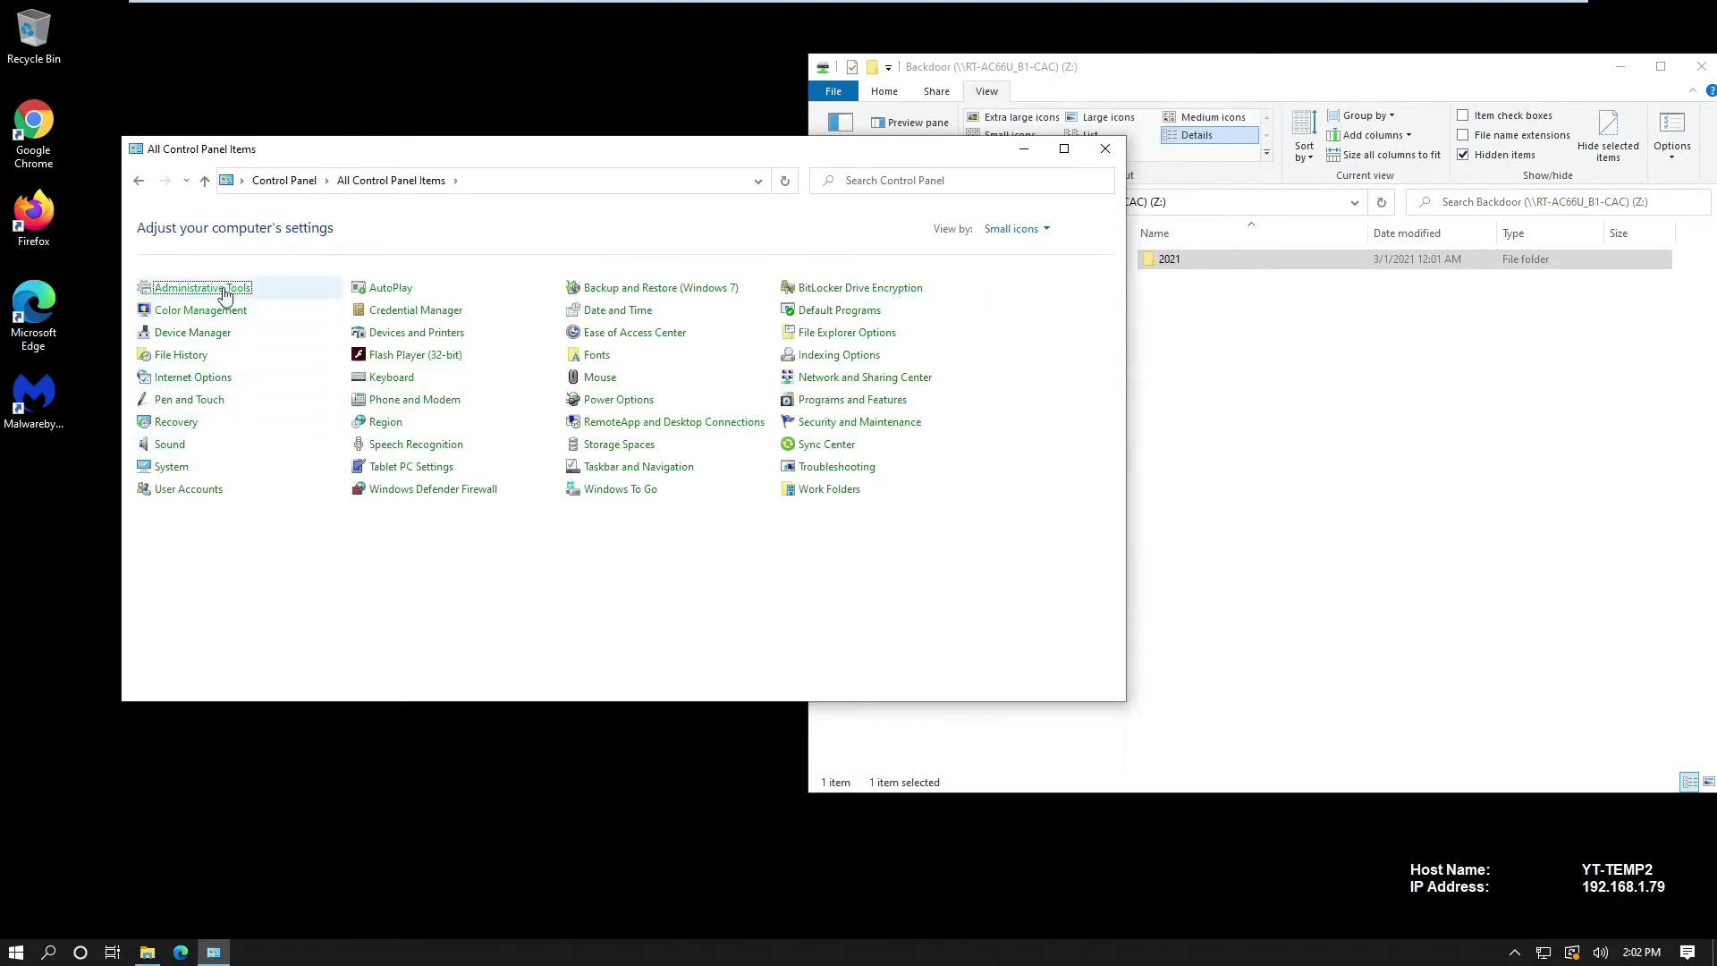
Step: Open Task Scheduler from Administrative Tools and maximize its window
left_click(667, 290)
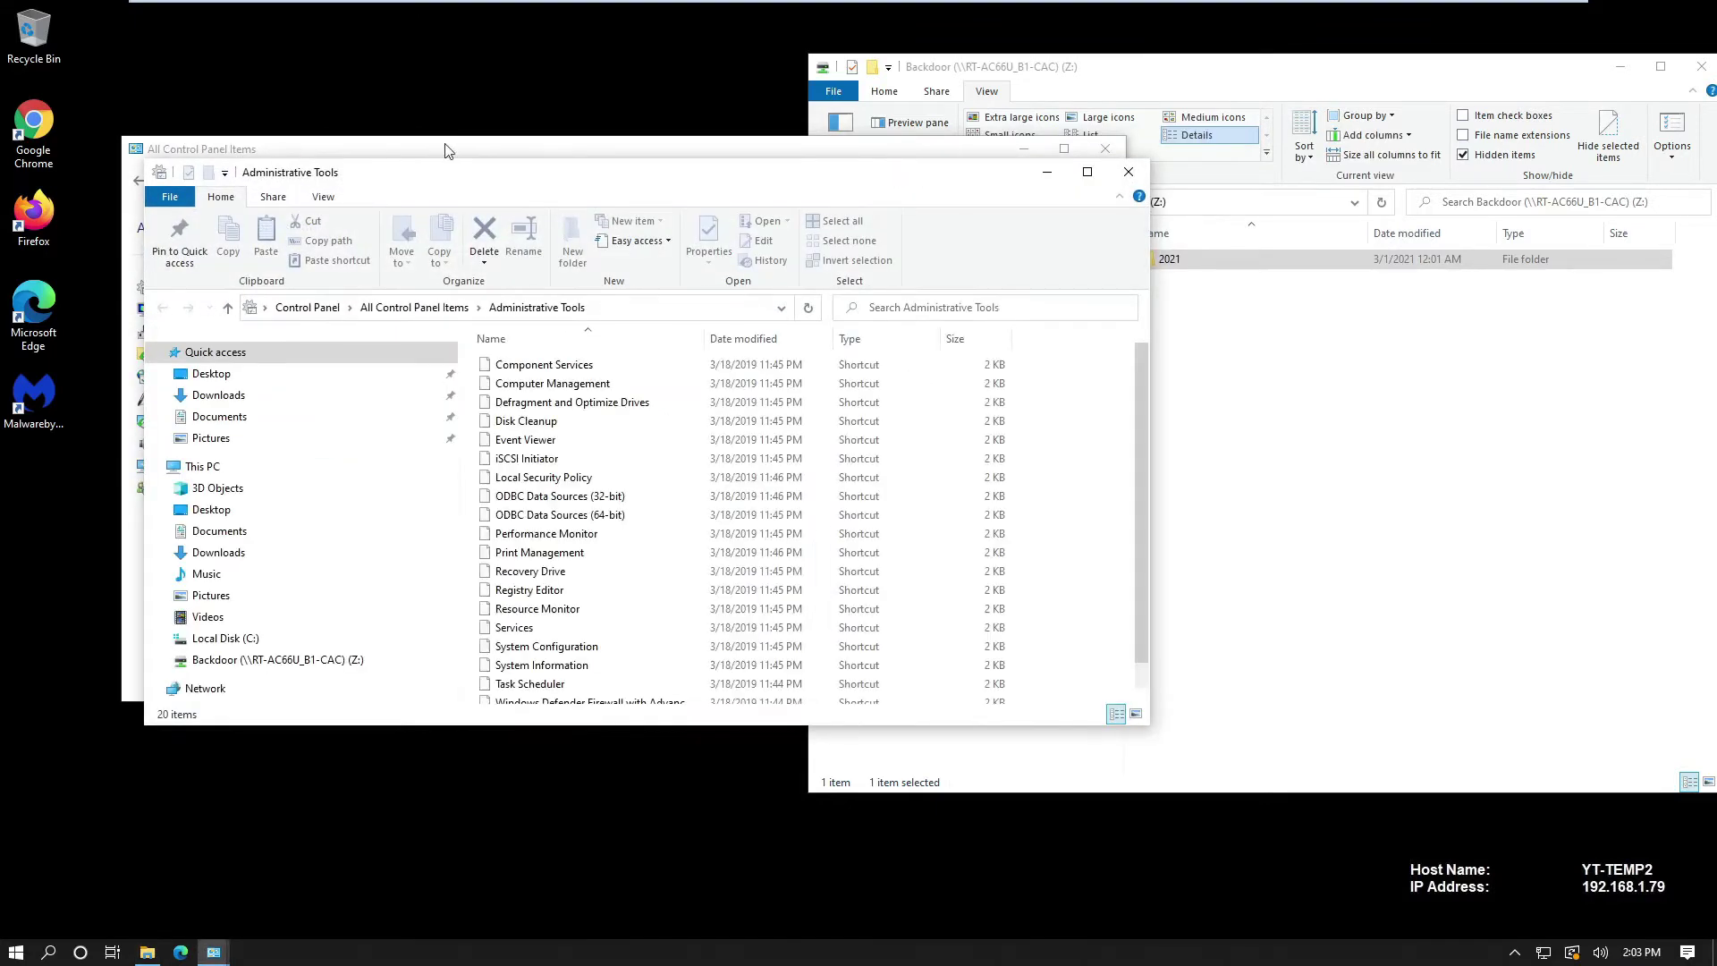
scroll(655, 636, "down", 1)
left_click(551, 657)
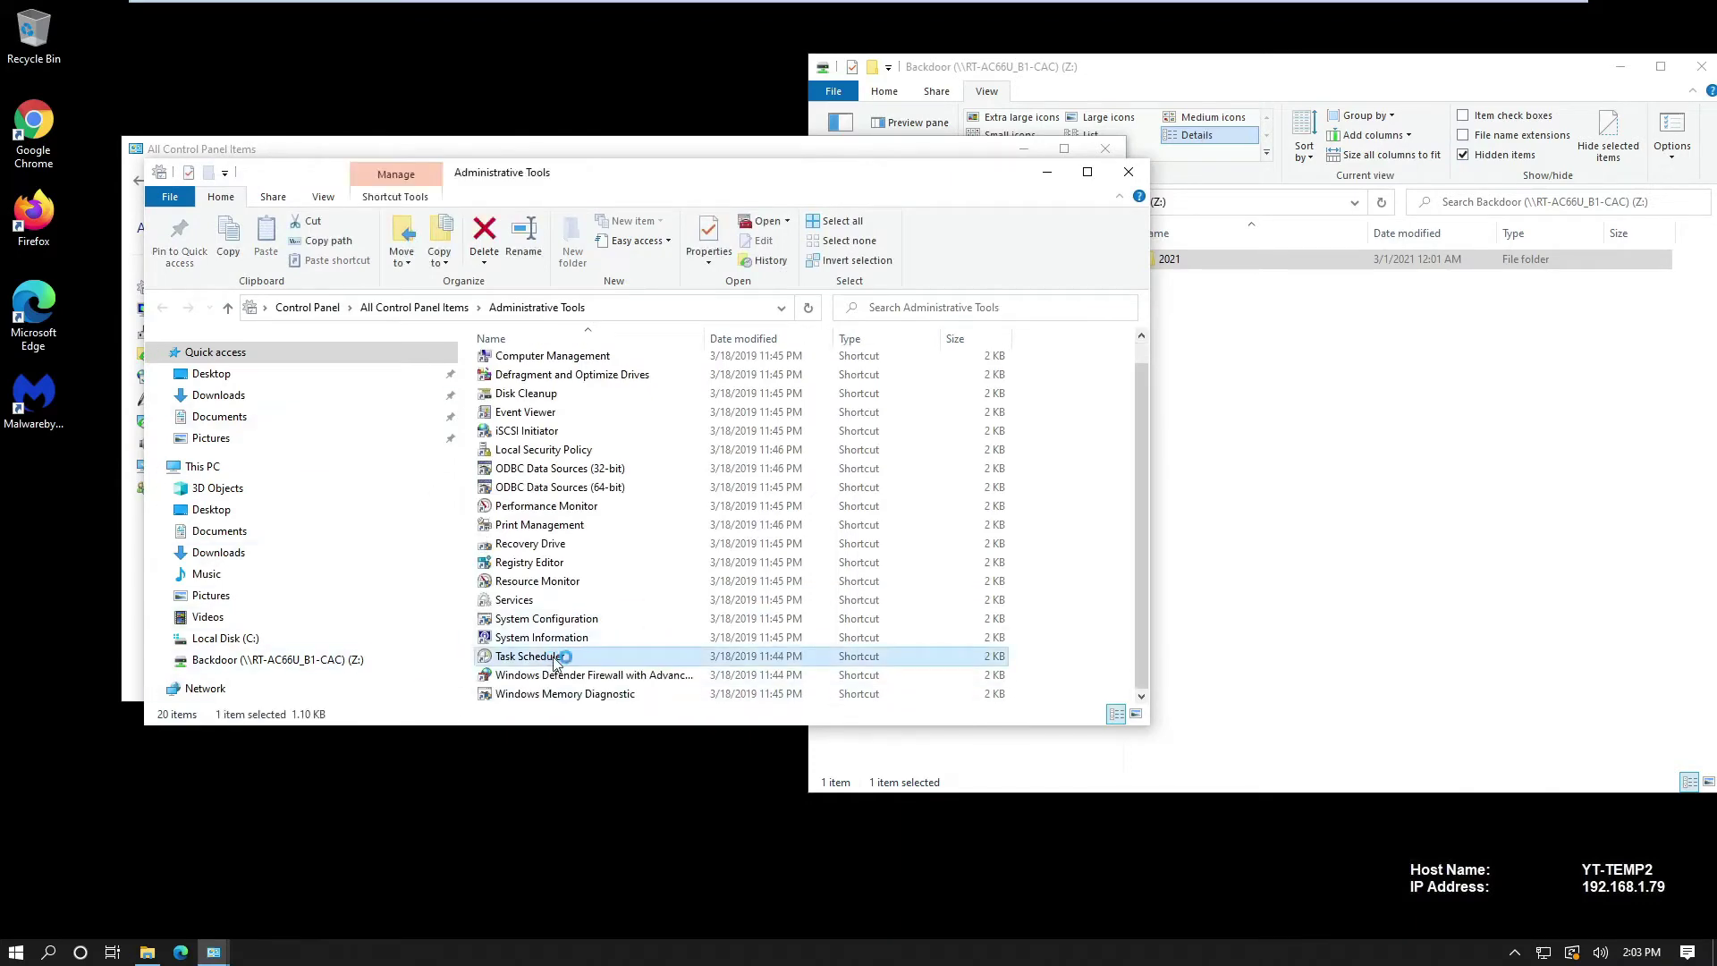
double_click(553, 661)
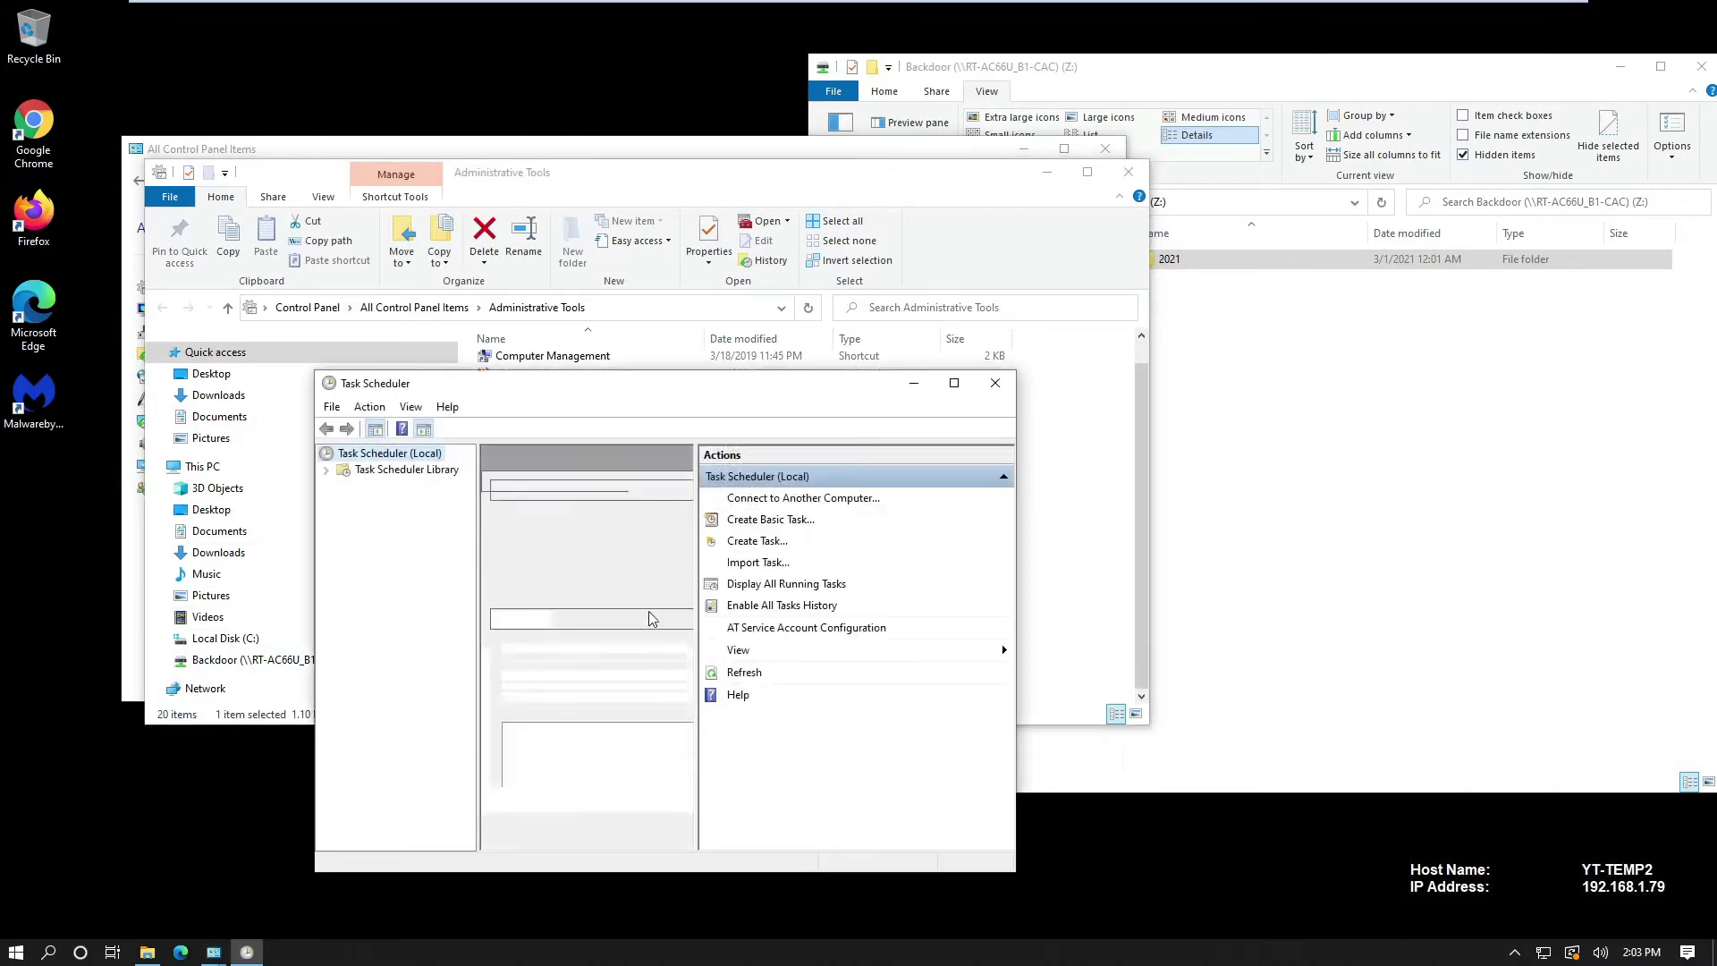
left_click_drag(707, 389, 498, 184)
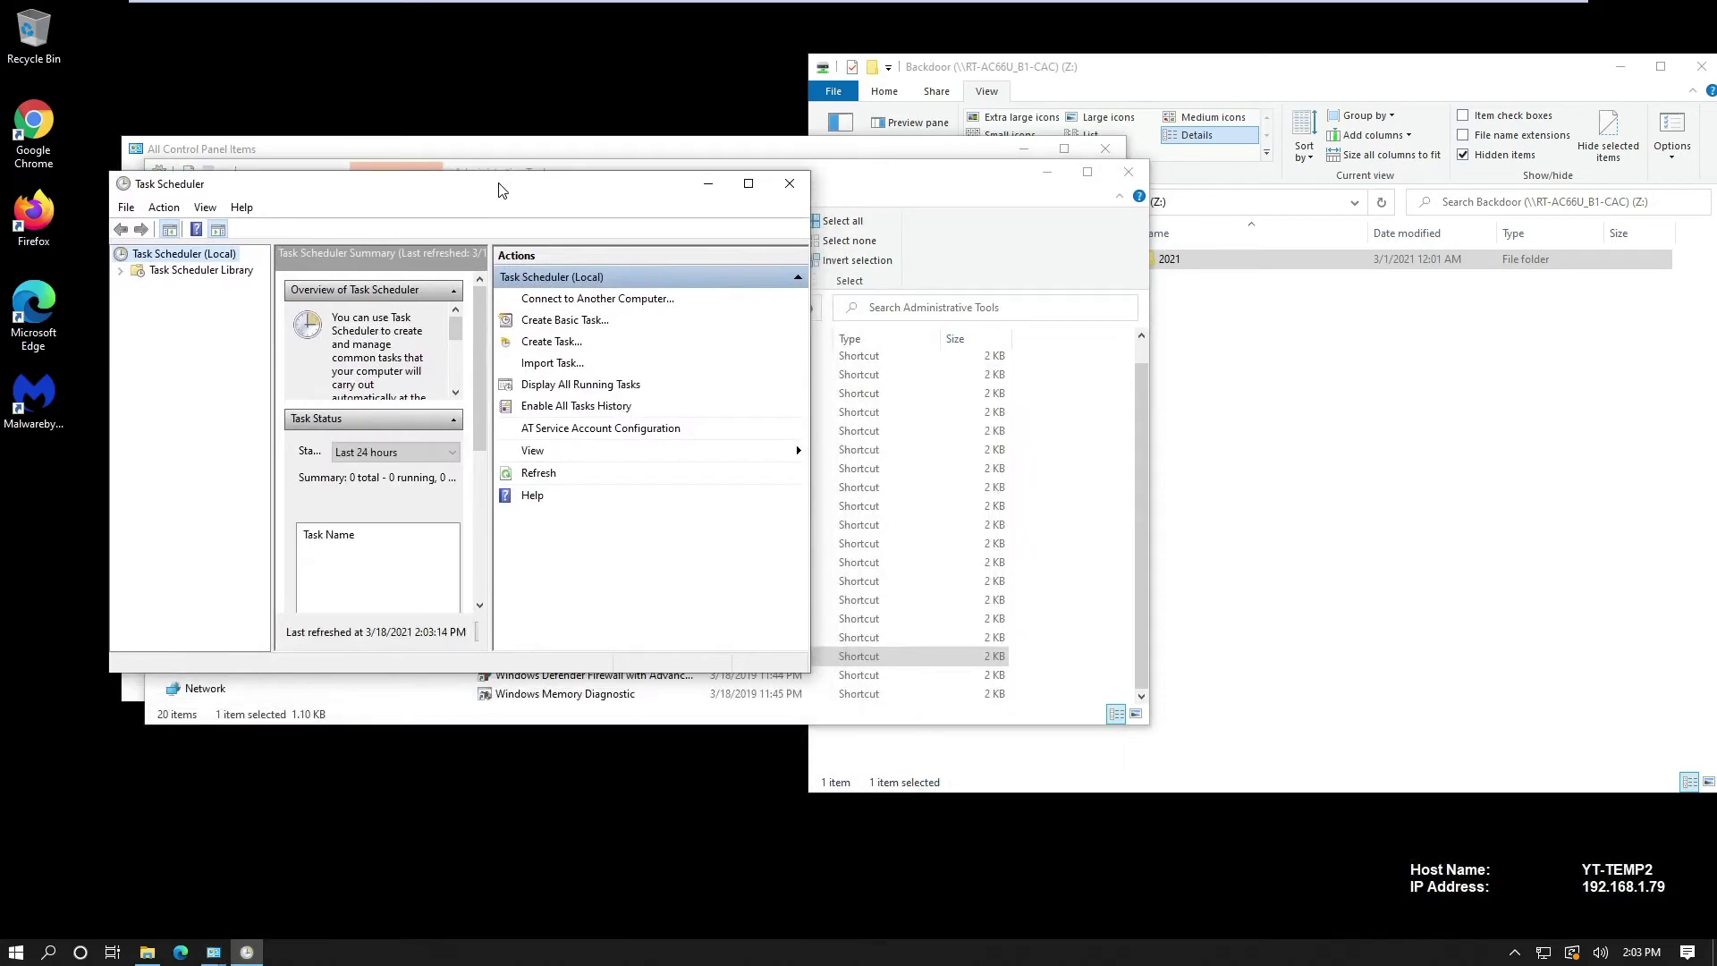
double_click(499, 184)
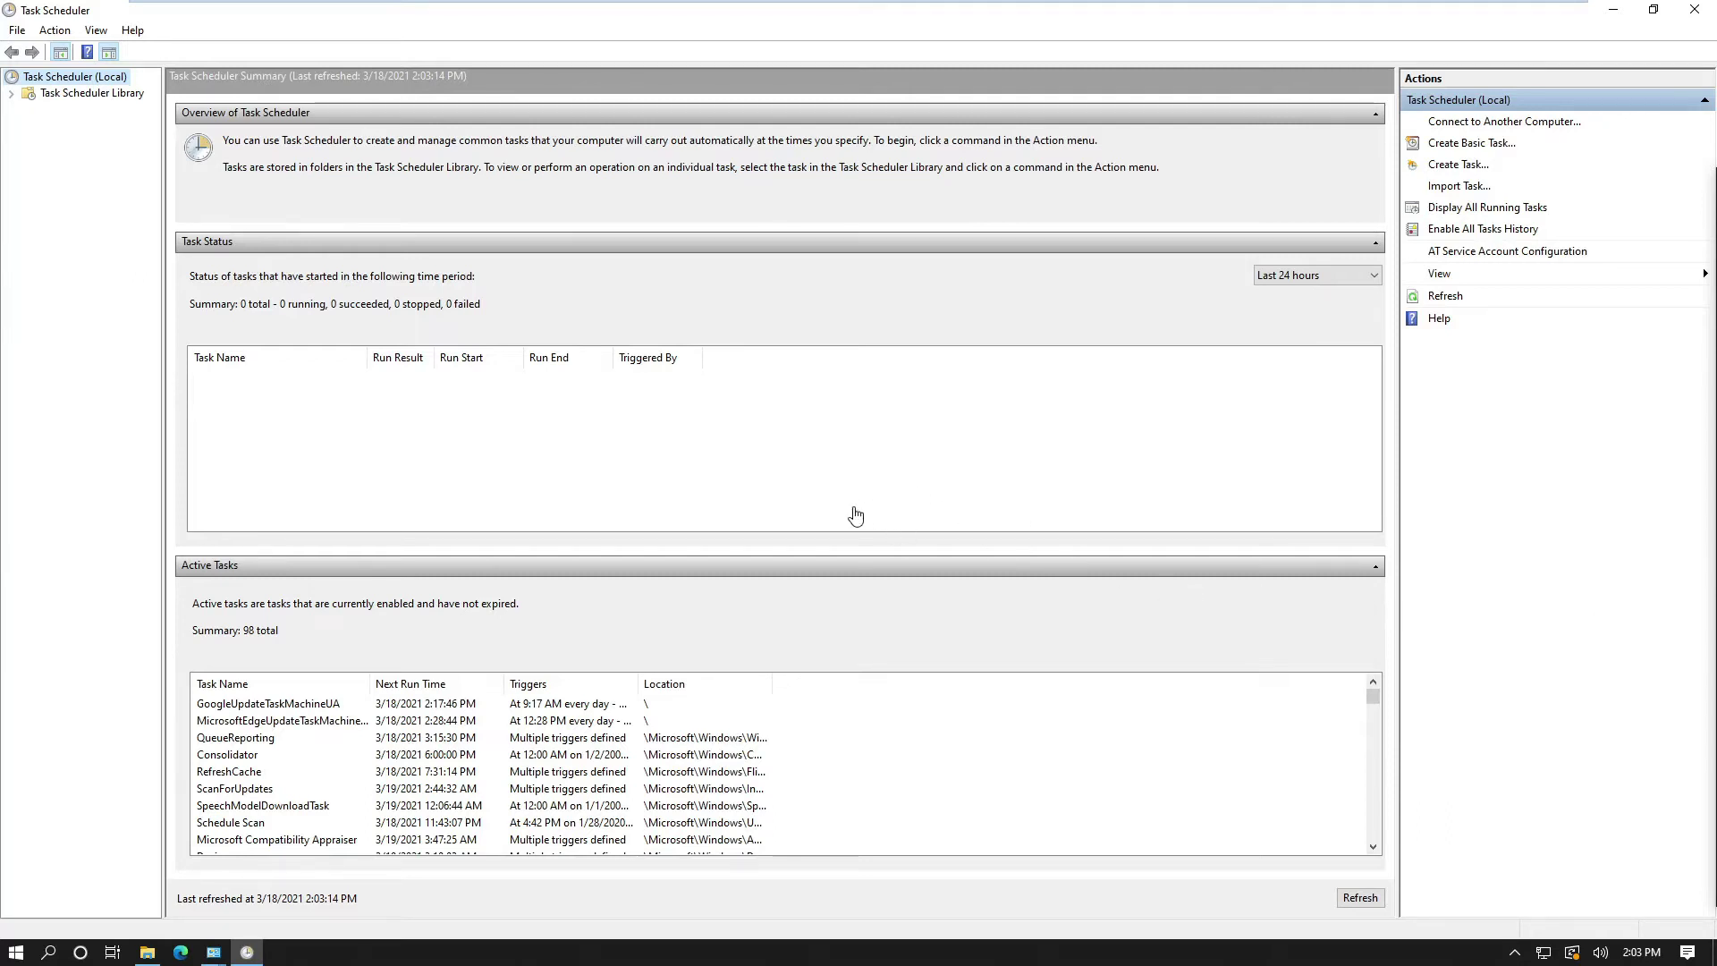
Step: Start a new task in the Task Scheduler Library and name it "delete old"
left_click(72, 95)
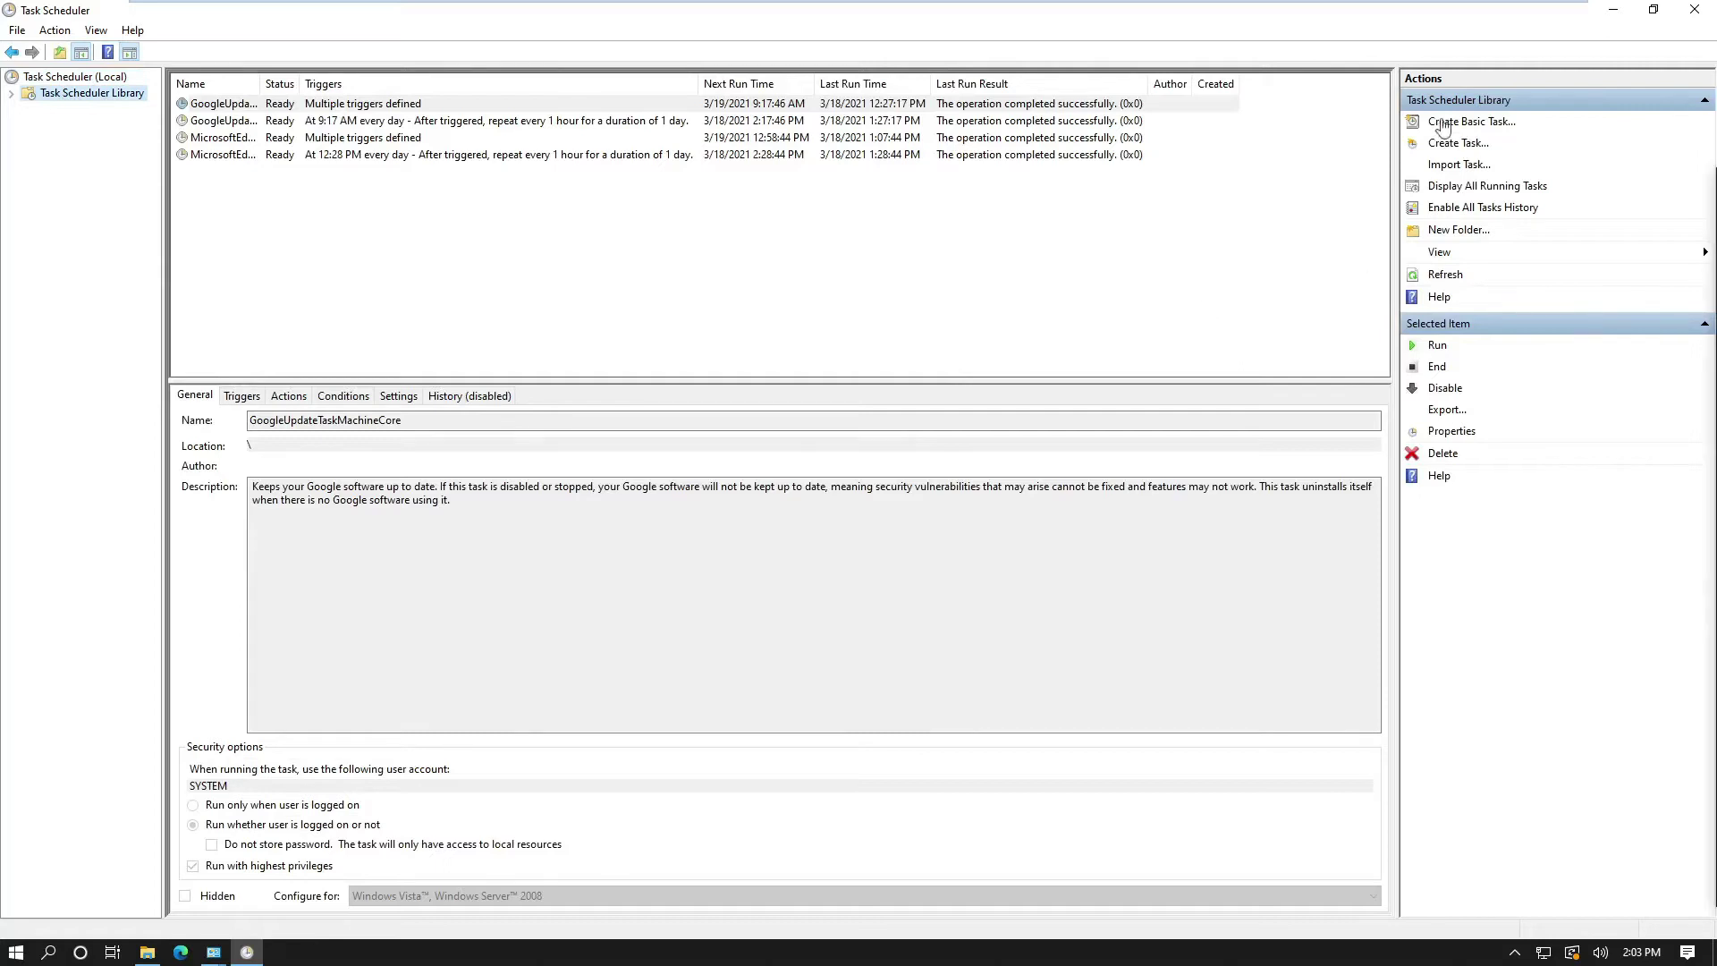
left_click(1449, 145)
type("old")
key("BackSpace")
key("BackSpace")
key("BackSpace")
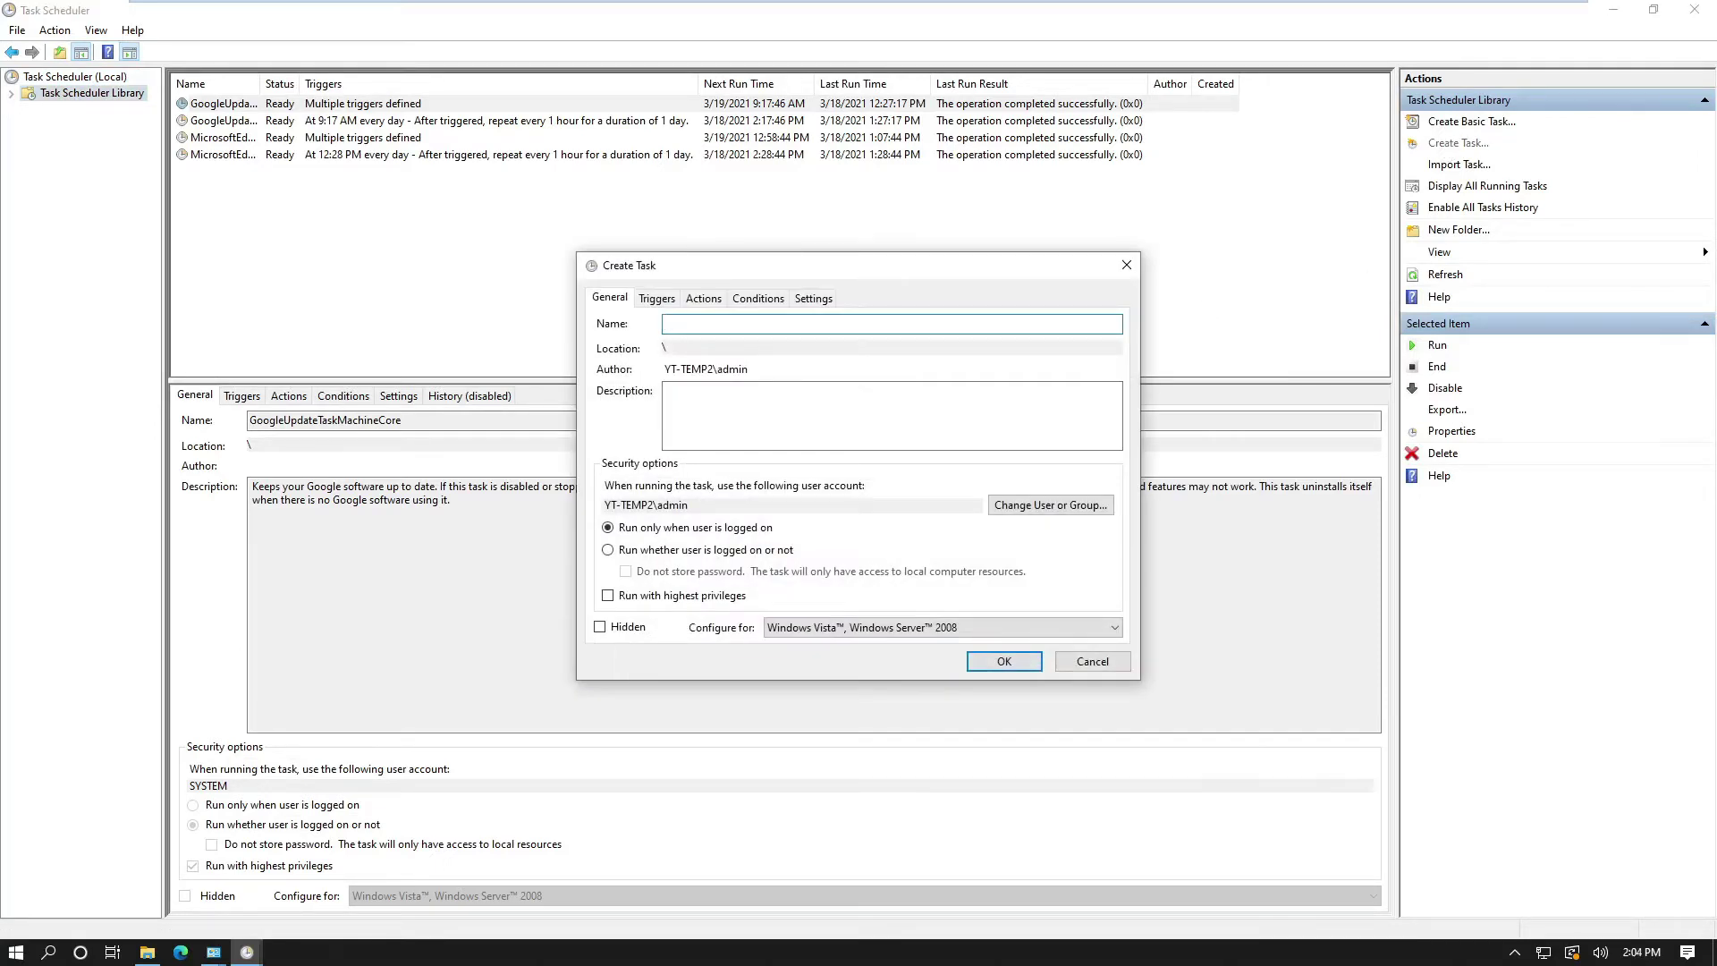
type("delete old")
key("Tab")
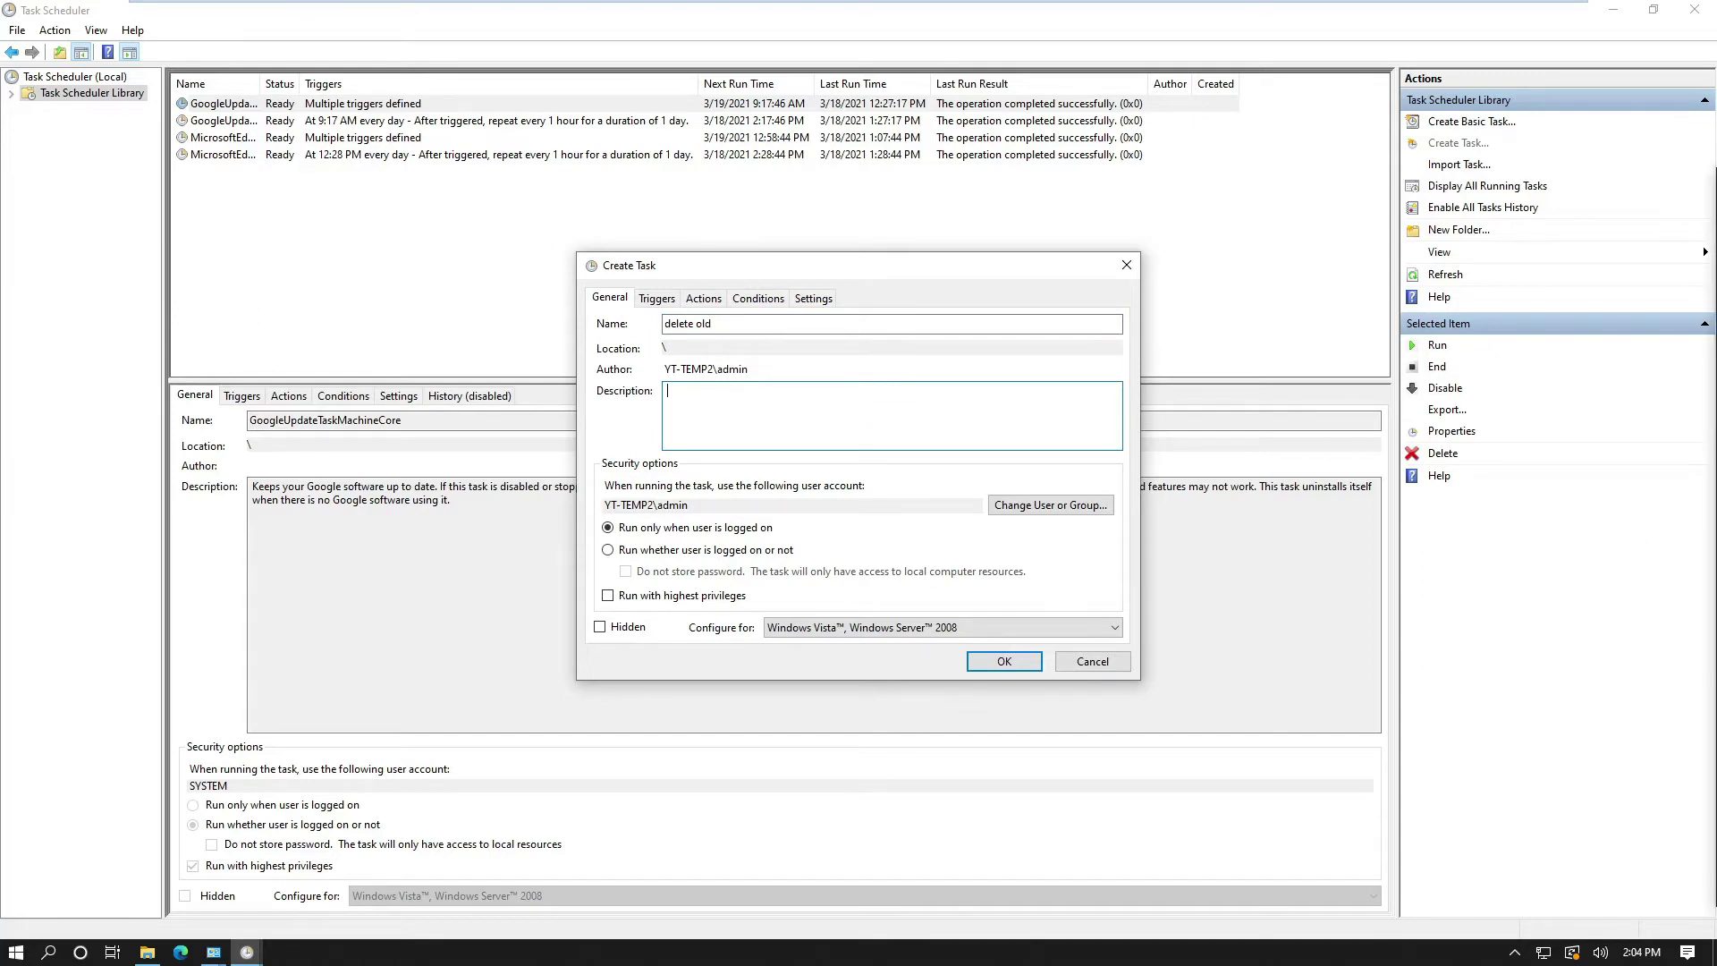
left_click(1004, 661)
left_click(955, 534)
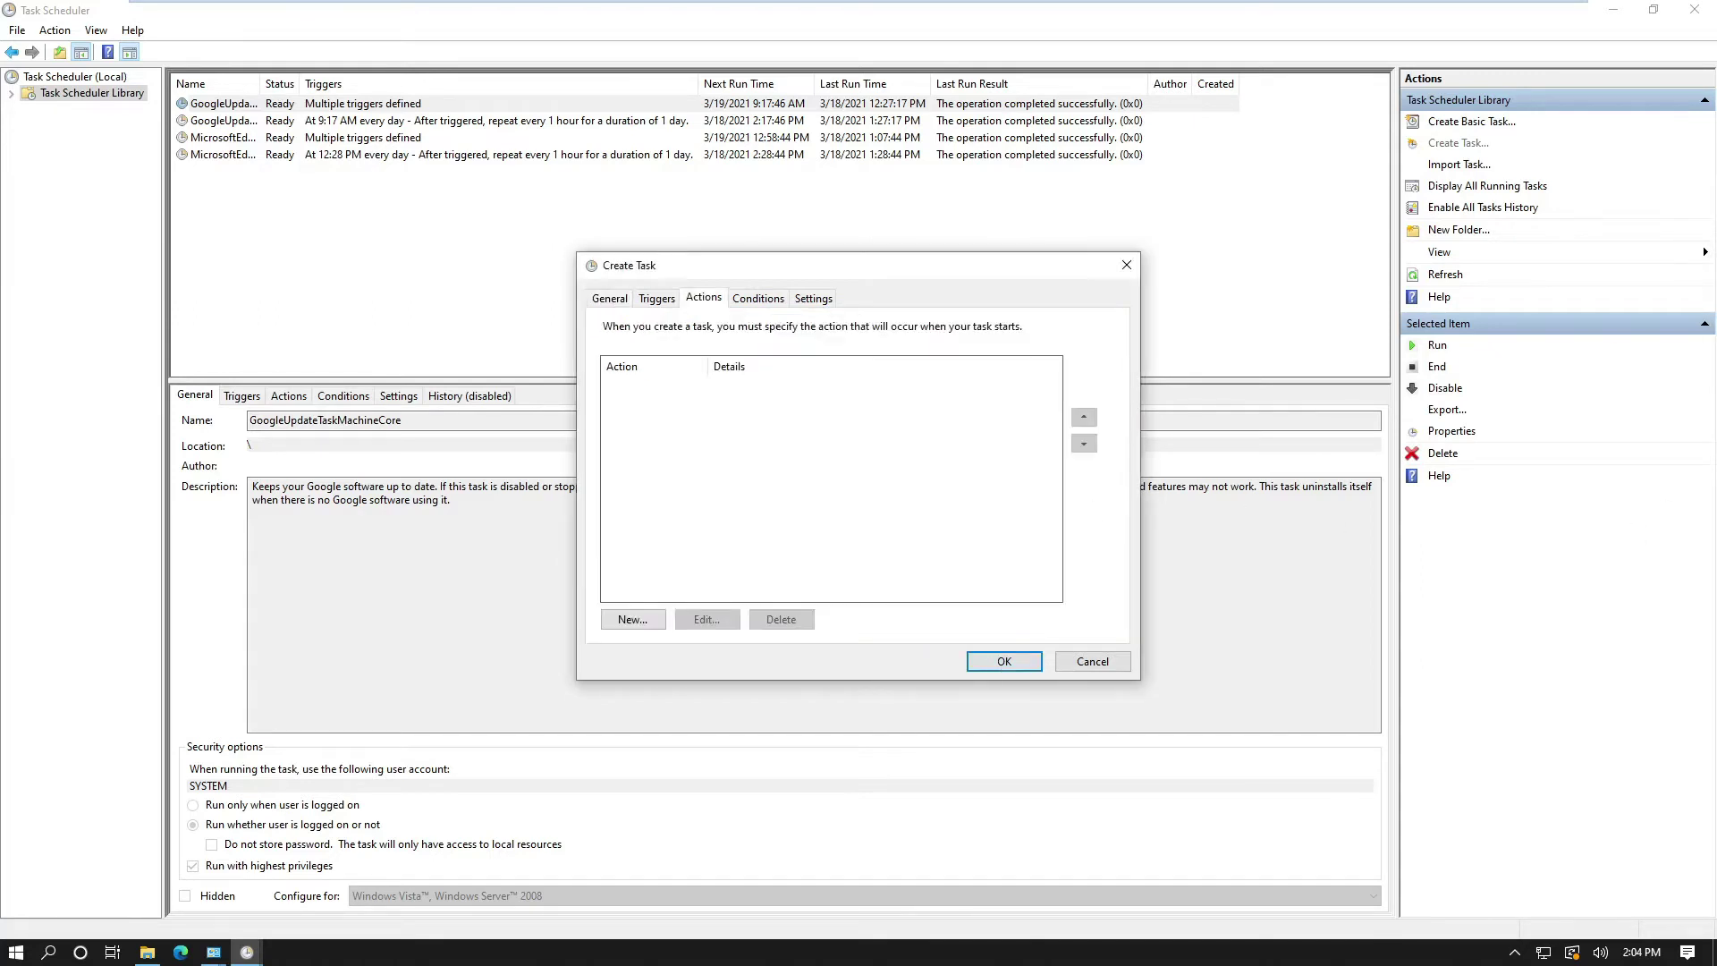
left_click(633, 619)
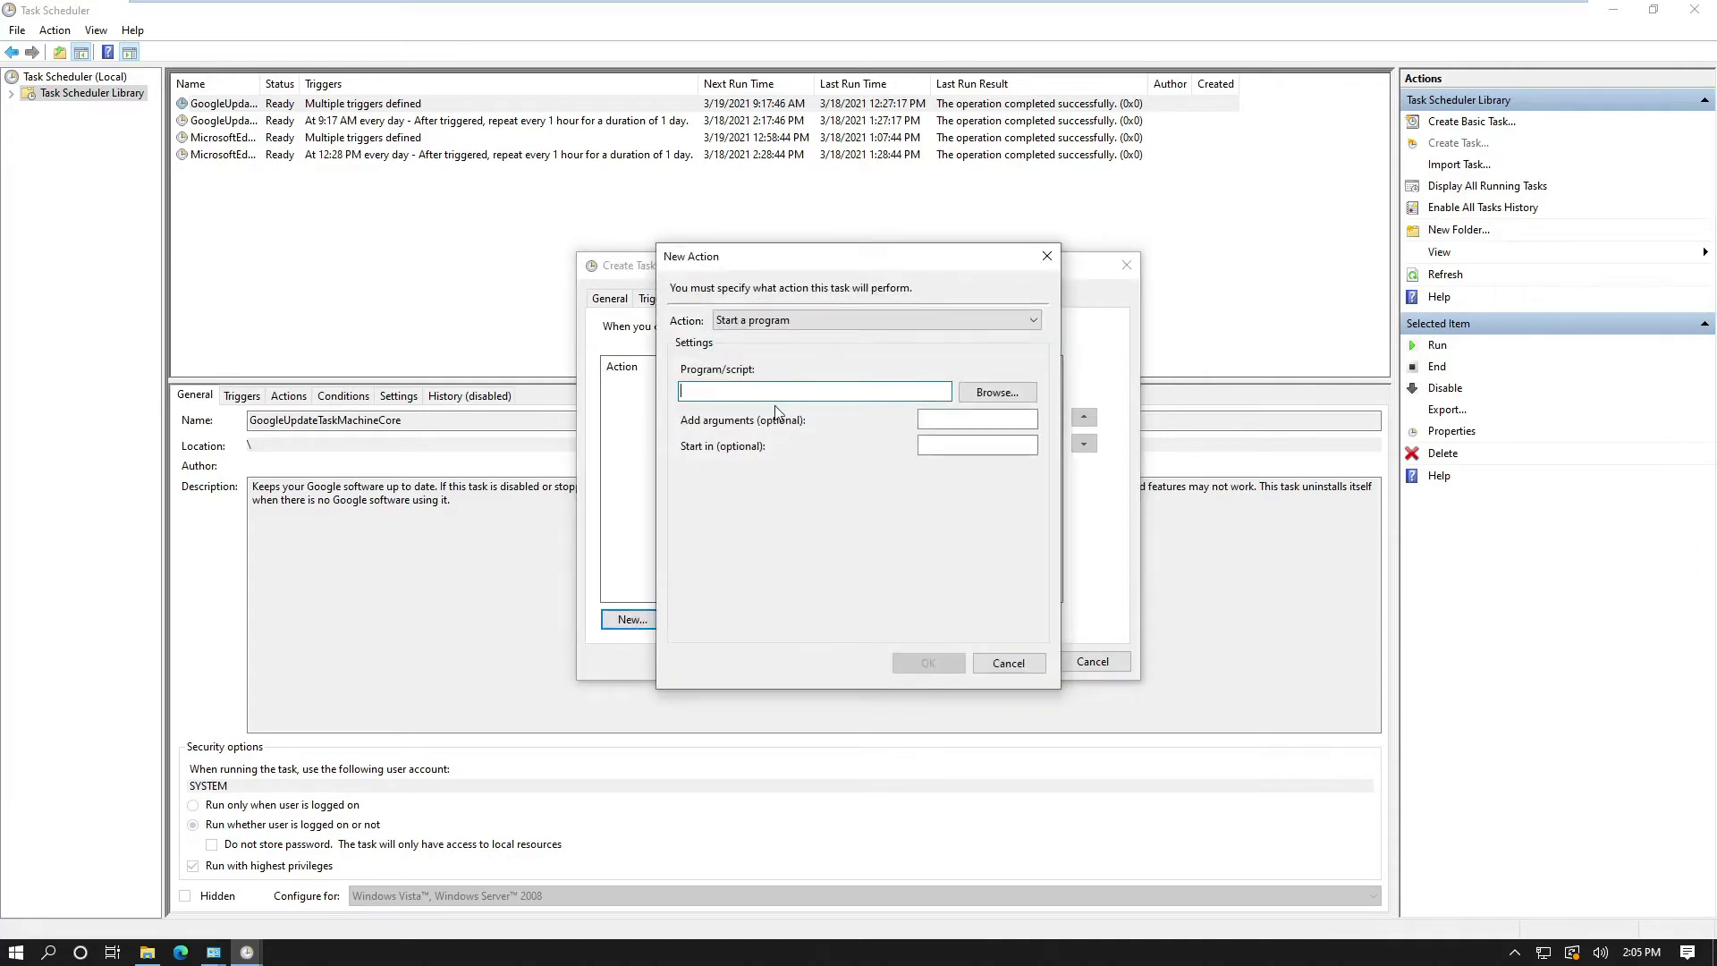
type("ForFiles.exe")
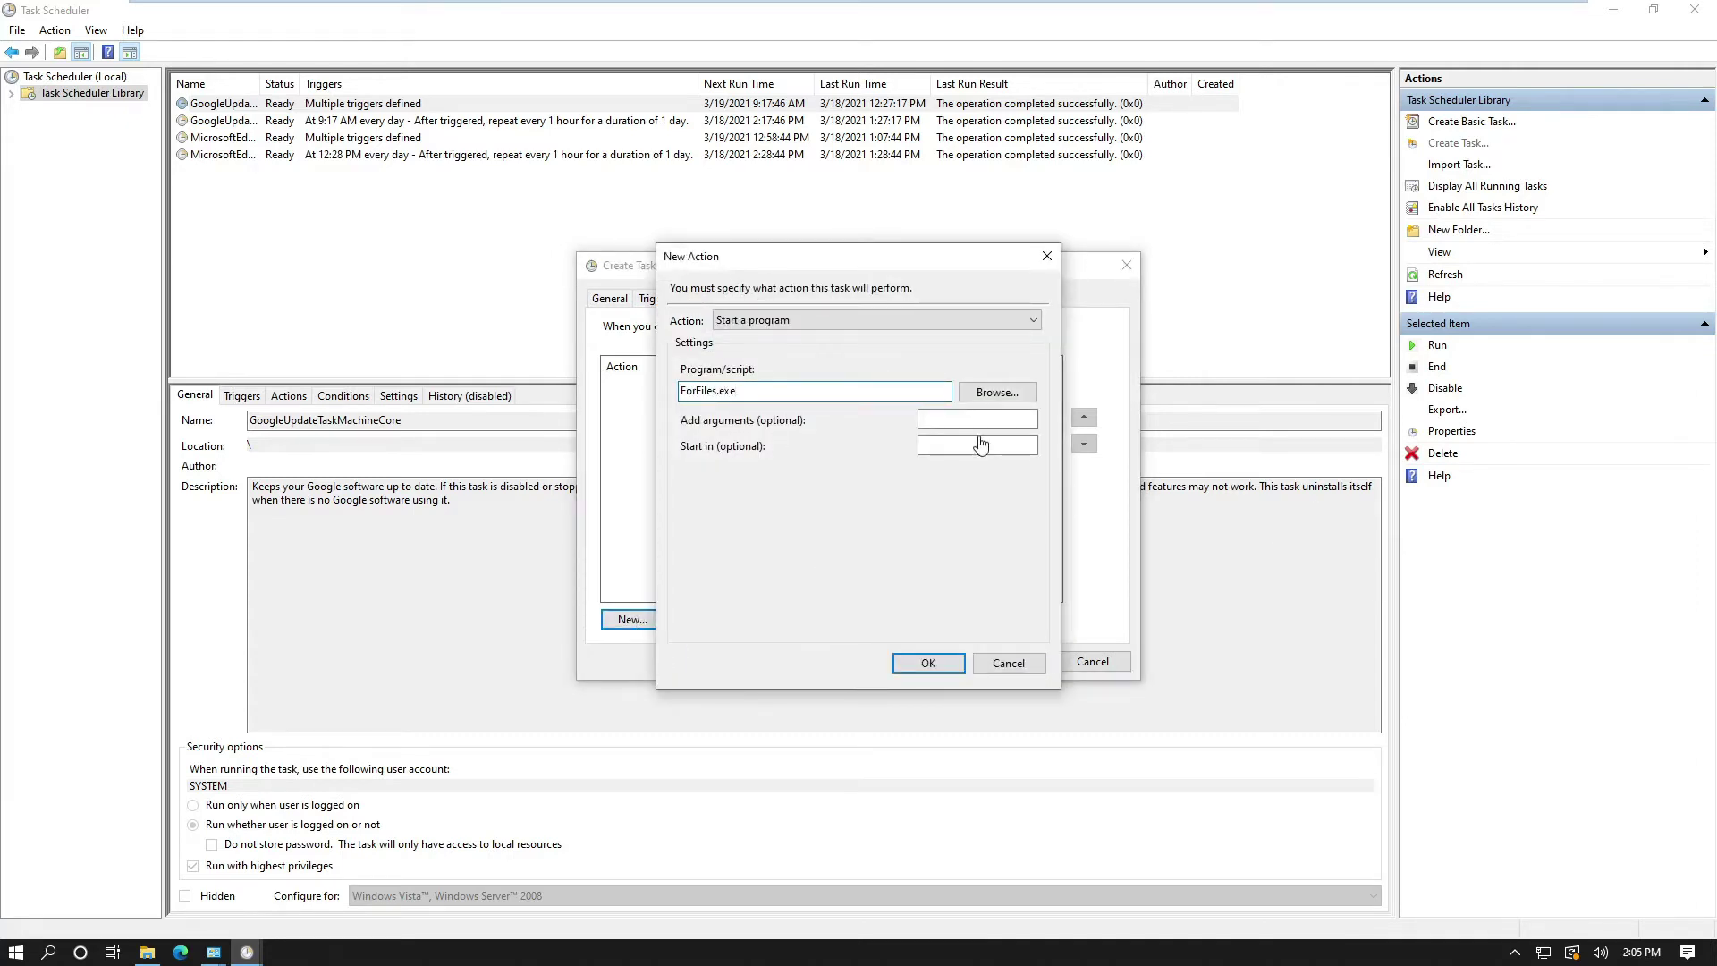
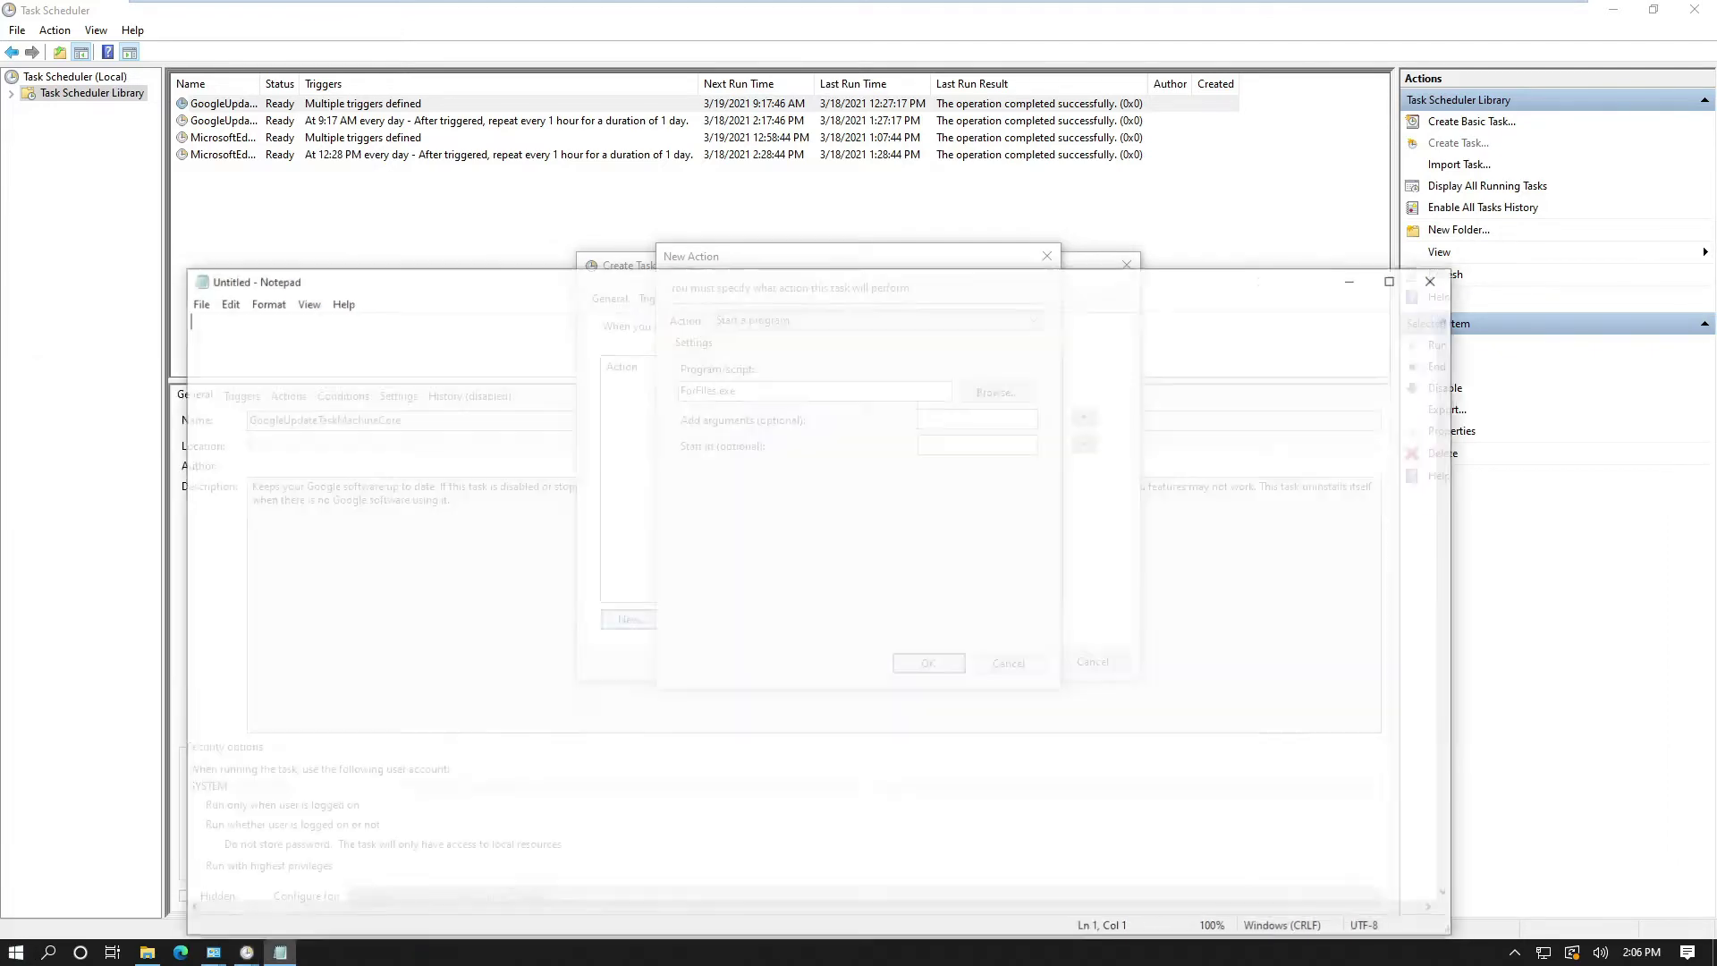
type("/p \"Z:\\2021\" /s /d -15 /c \"cmd /c del @file\"")
left_click(146, 951)
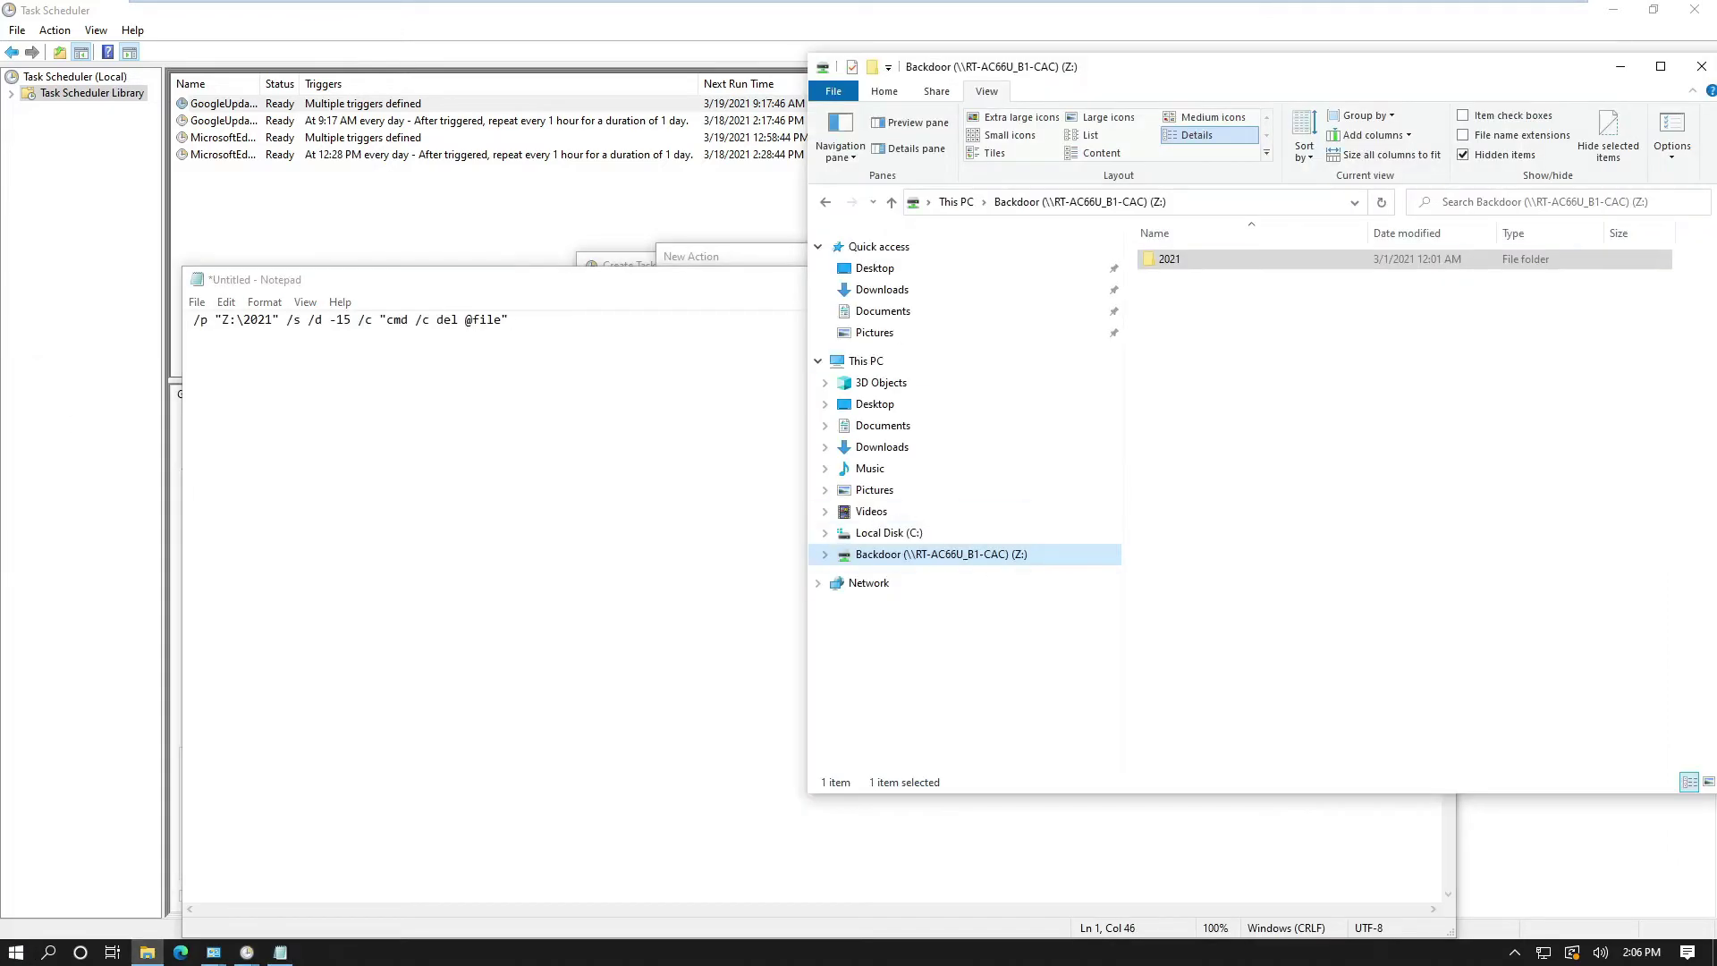
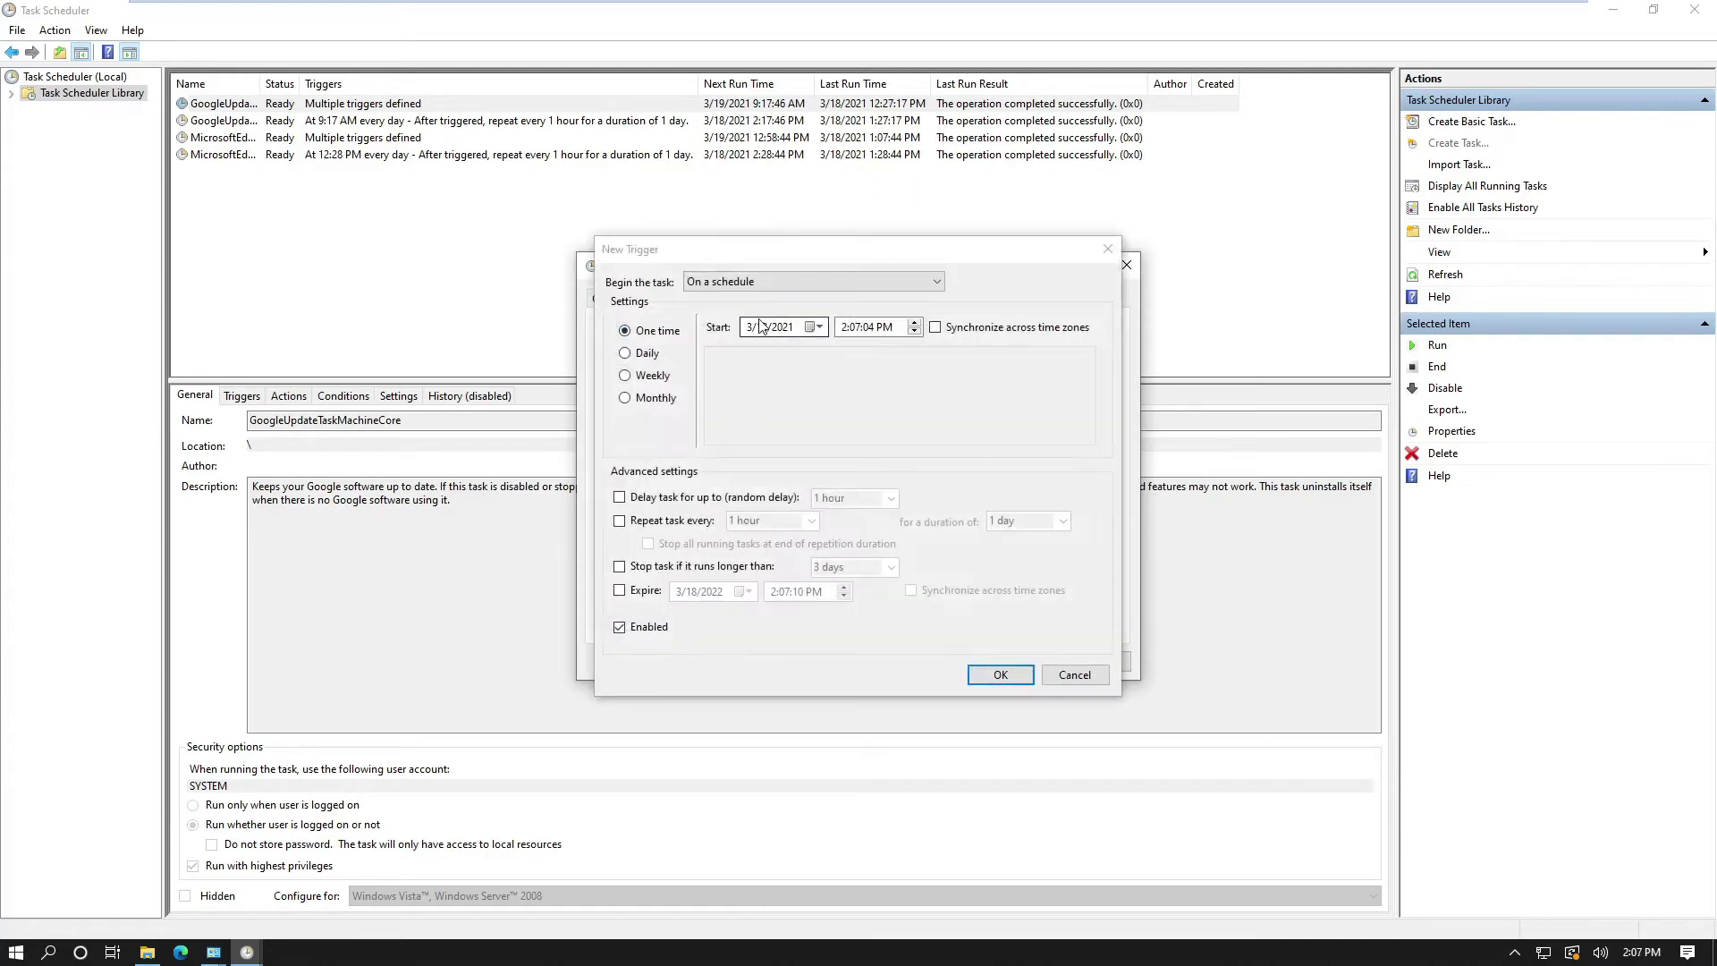
Step: Set the task's new scheduled trigger to run daily
left_click(625, 352)
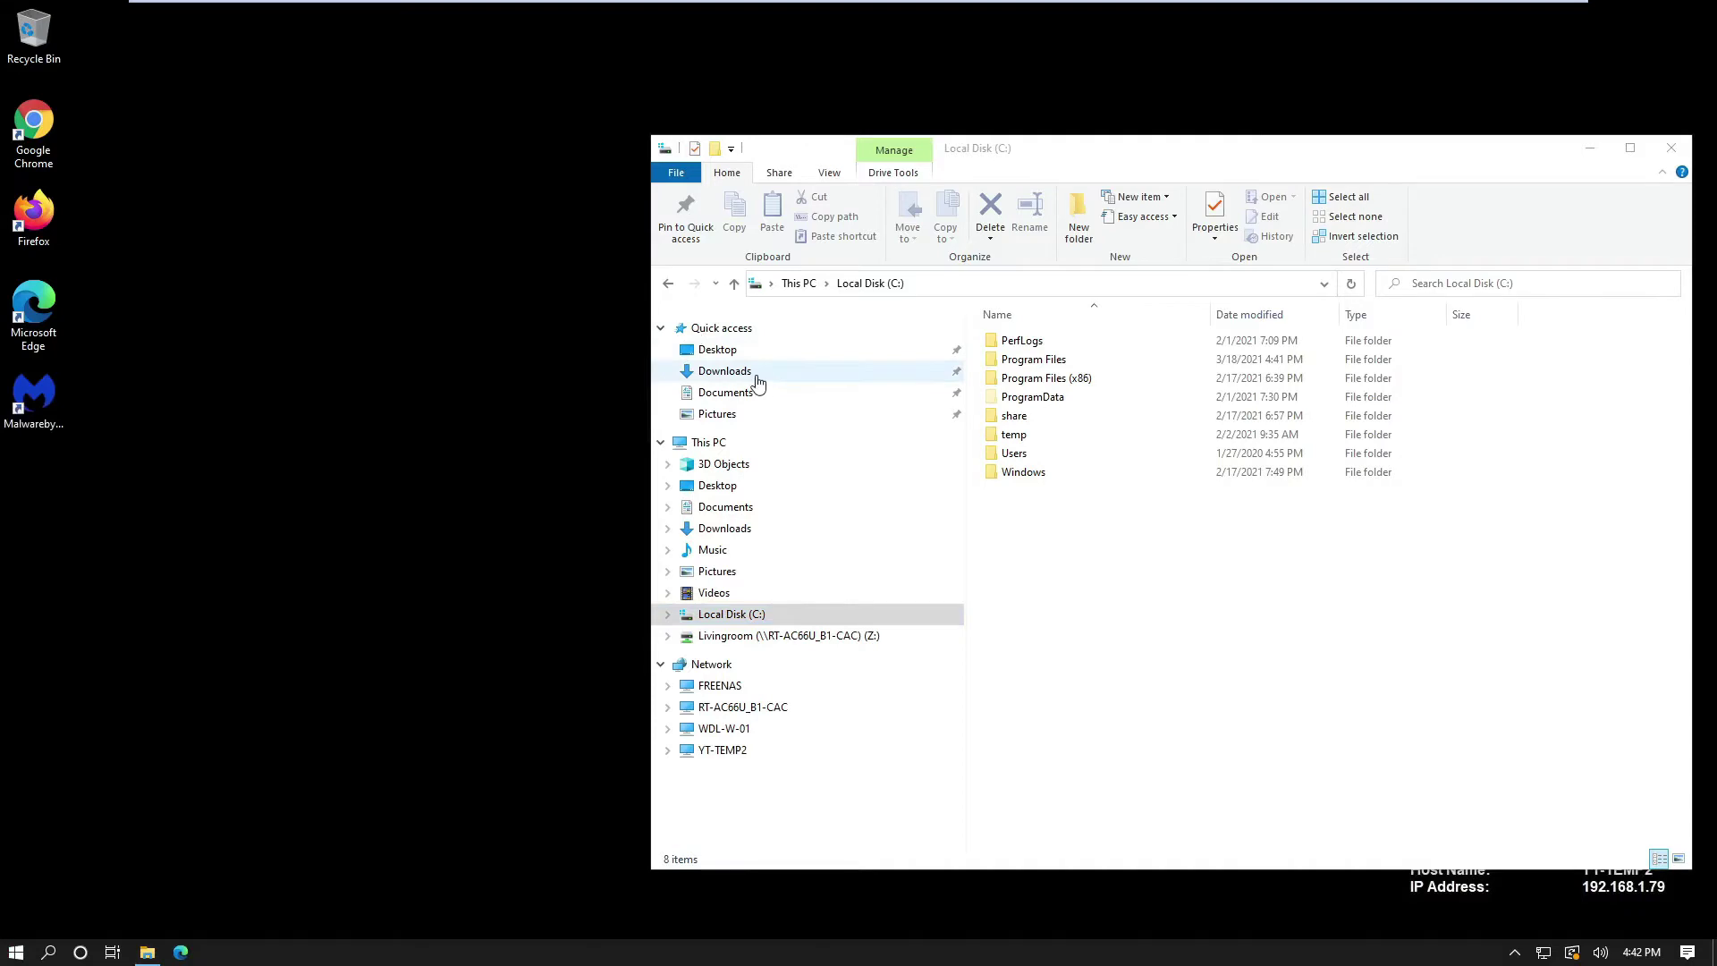
Step: Run the DropIt_v8.5.1_Setup installer from the Downloads folder, allow it to make changes, and accept English as the setup language
left_click(778, 372)
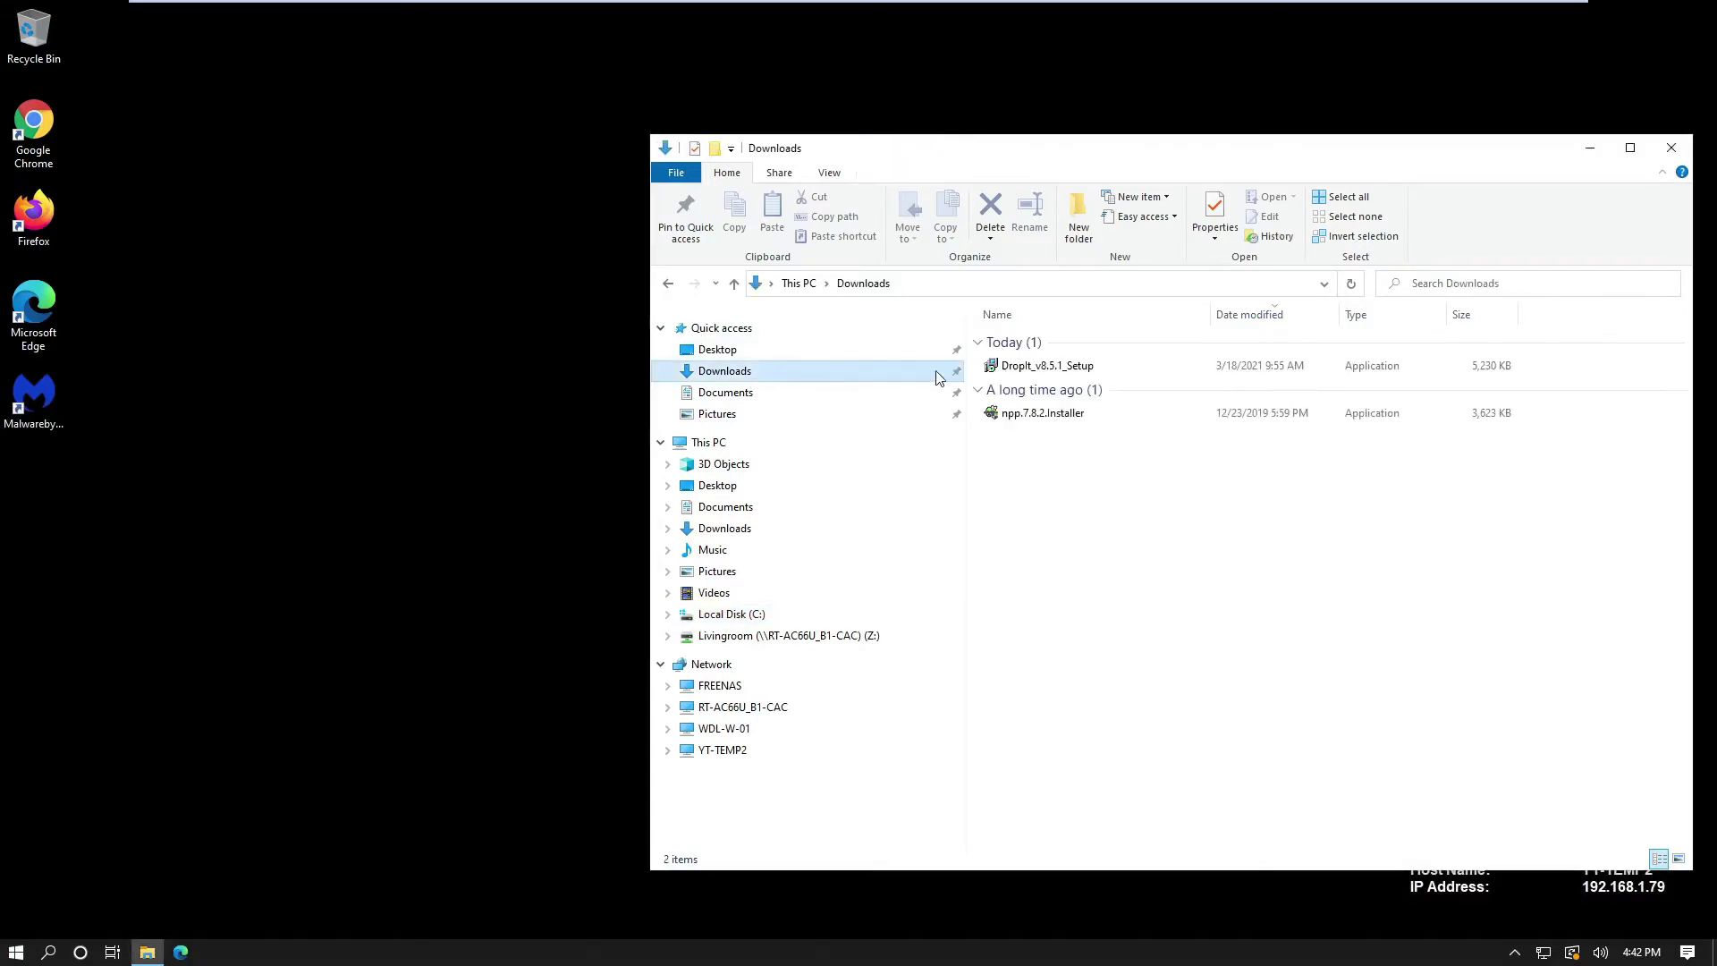
double_click(1083, 366)
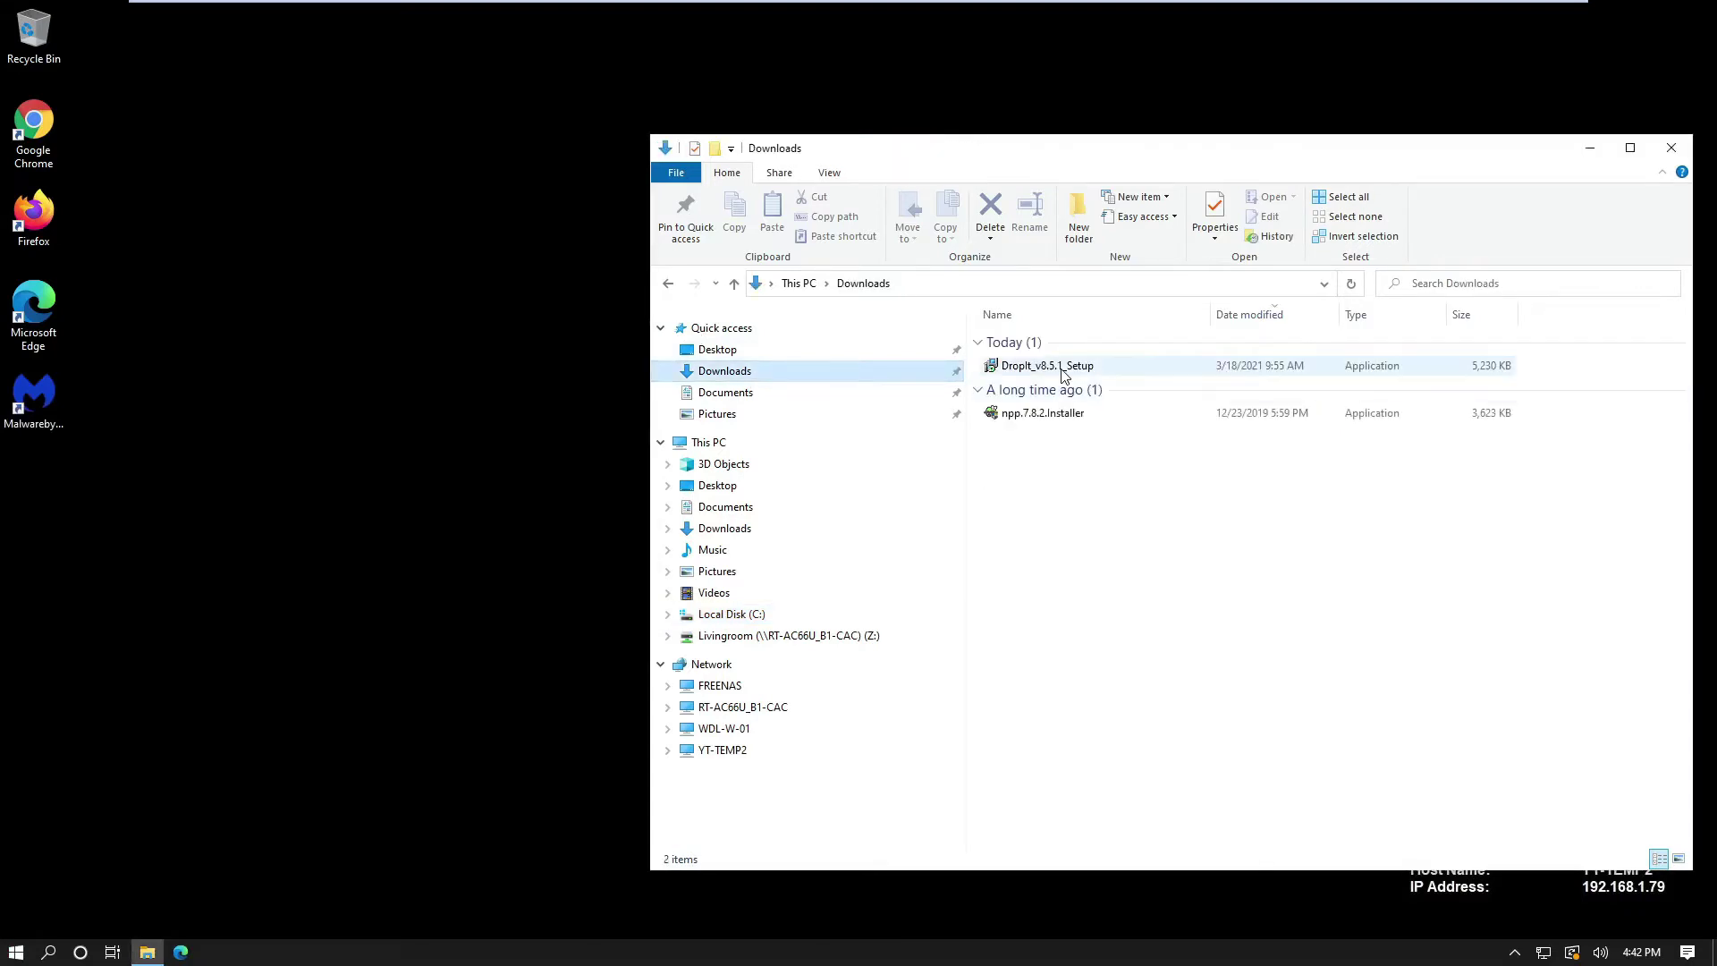
double_click(1117, 369)
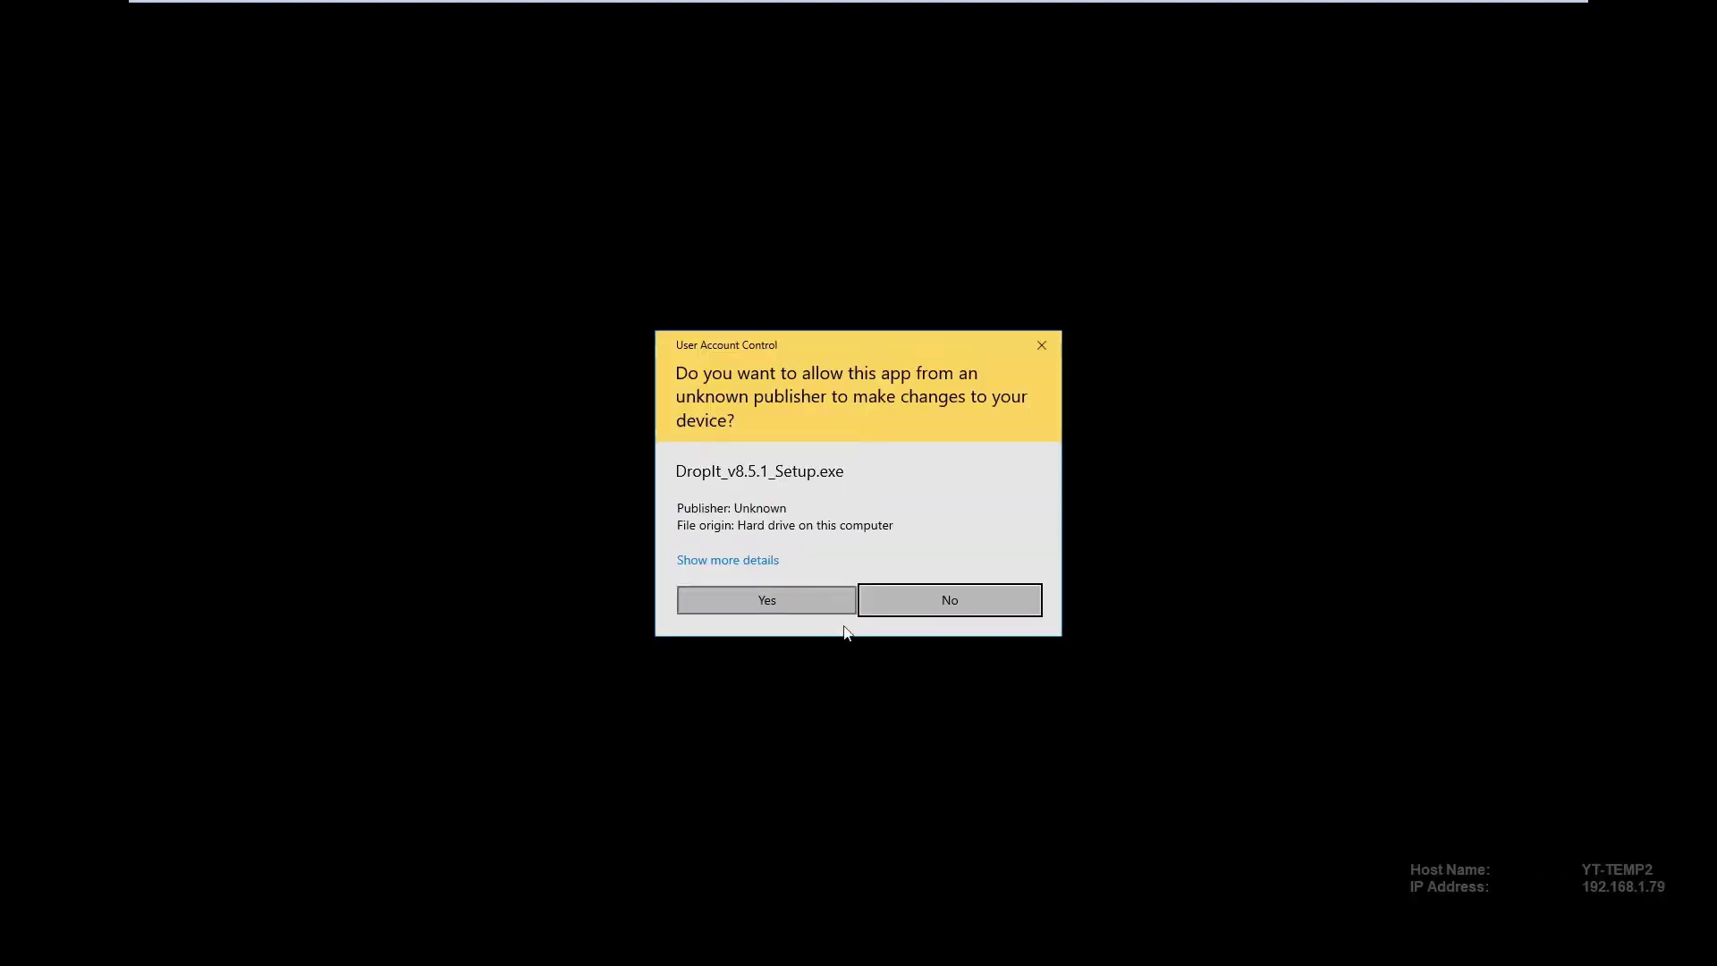
left_click(803, 604)
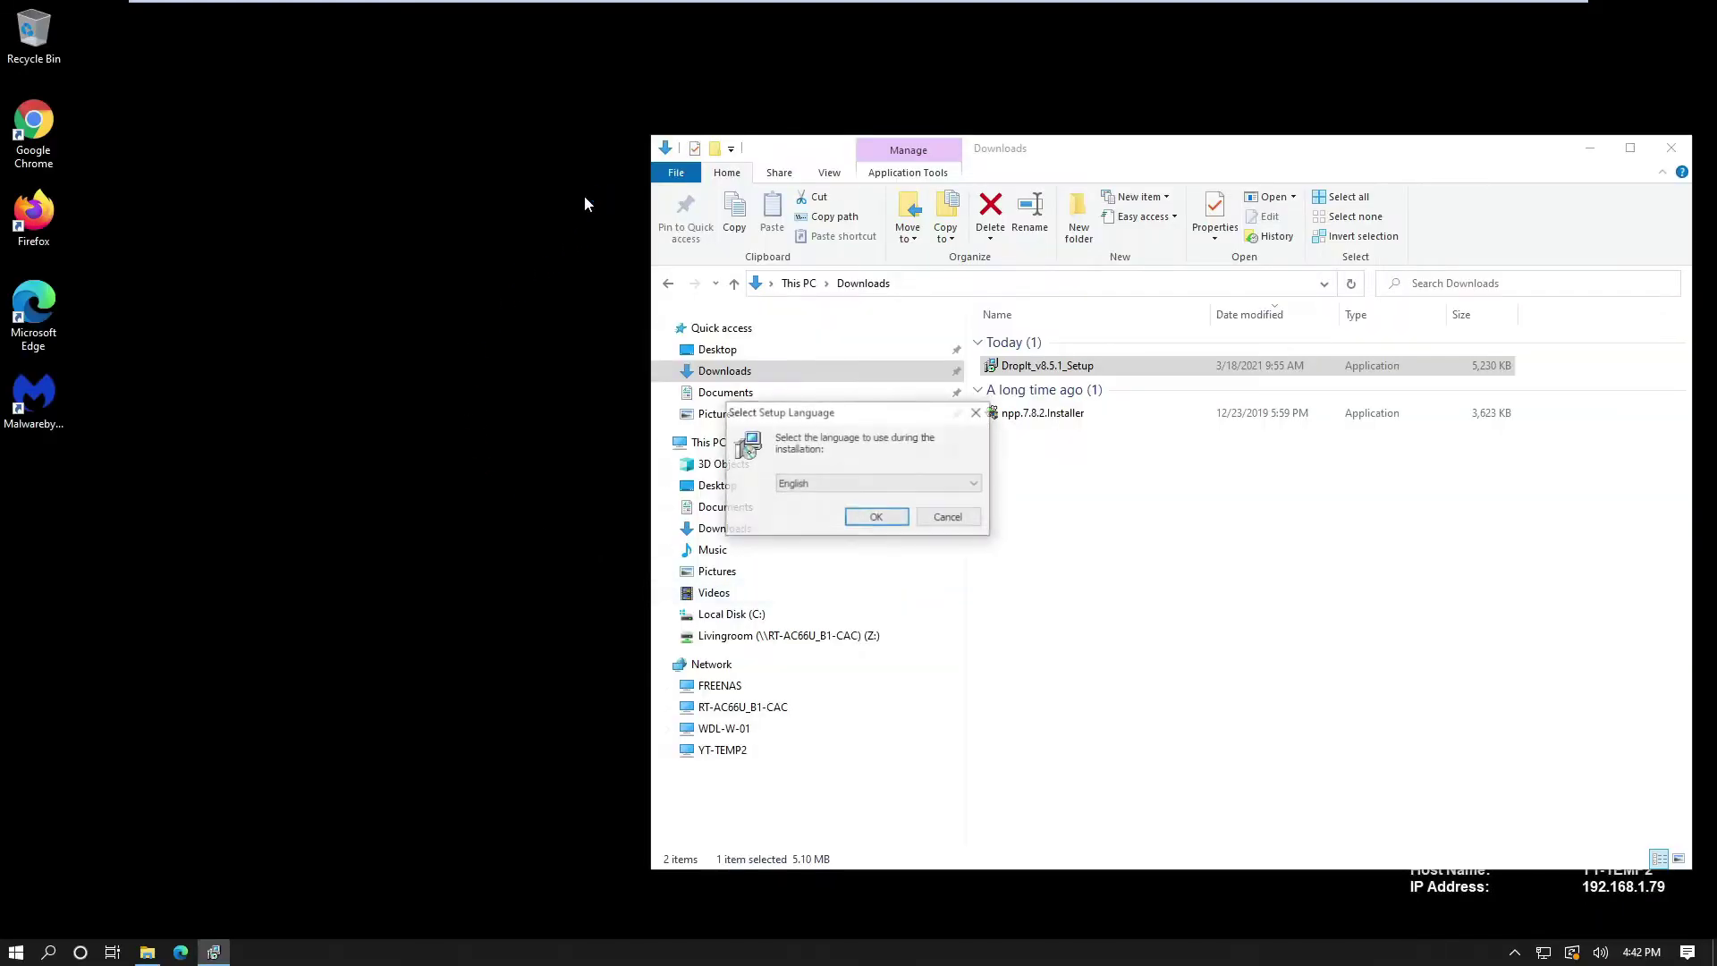
left_click(874, 520)
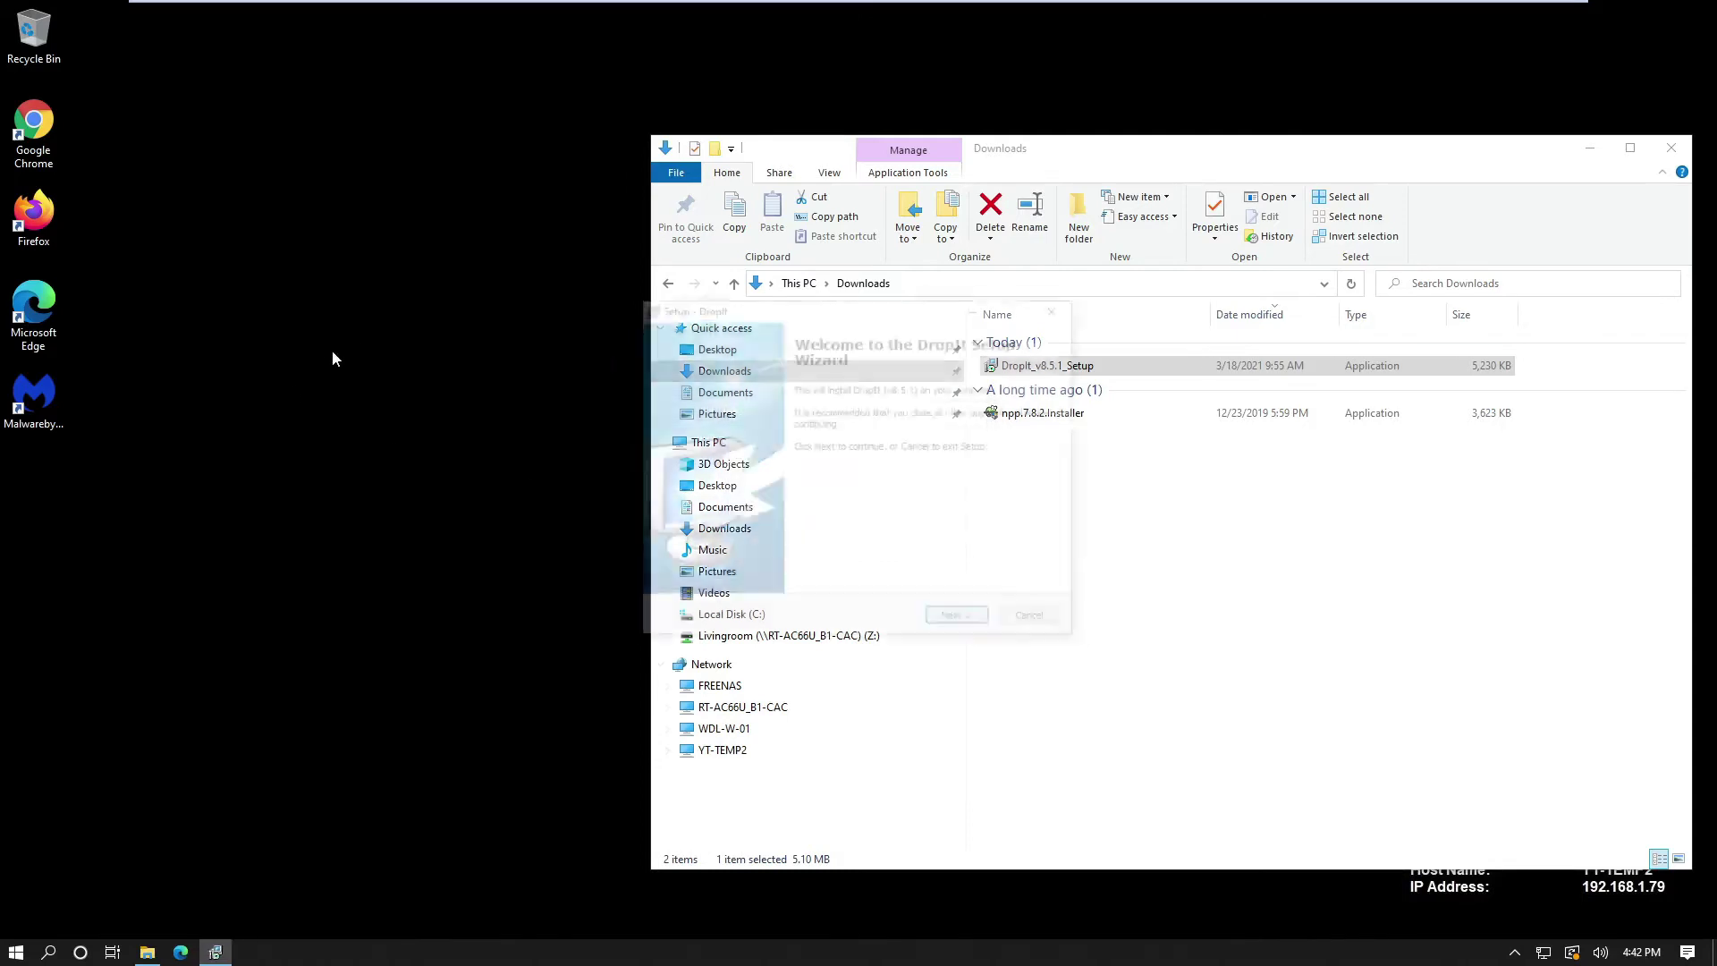
Step: Install DropIt with the default destination and Start Menu folder, and finish setup with DropIt launched
left_click(959, 622)
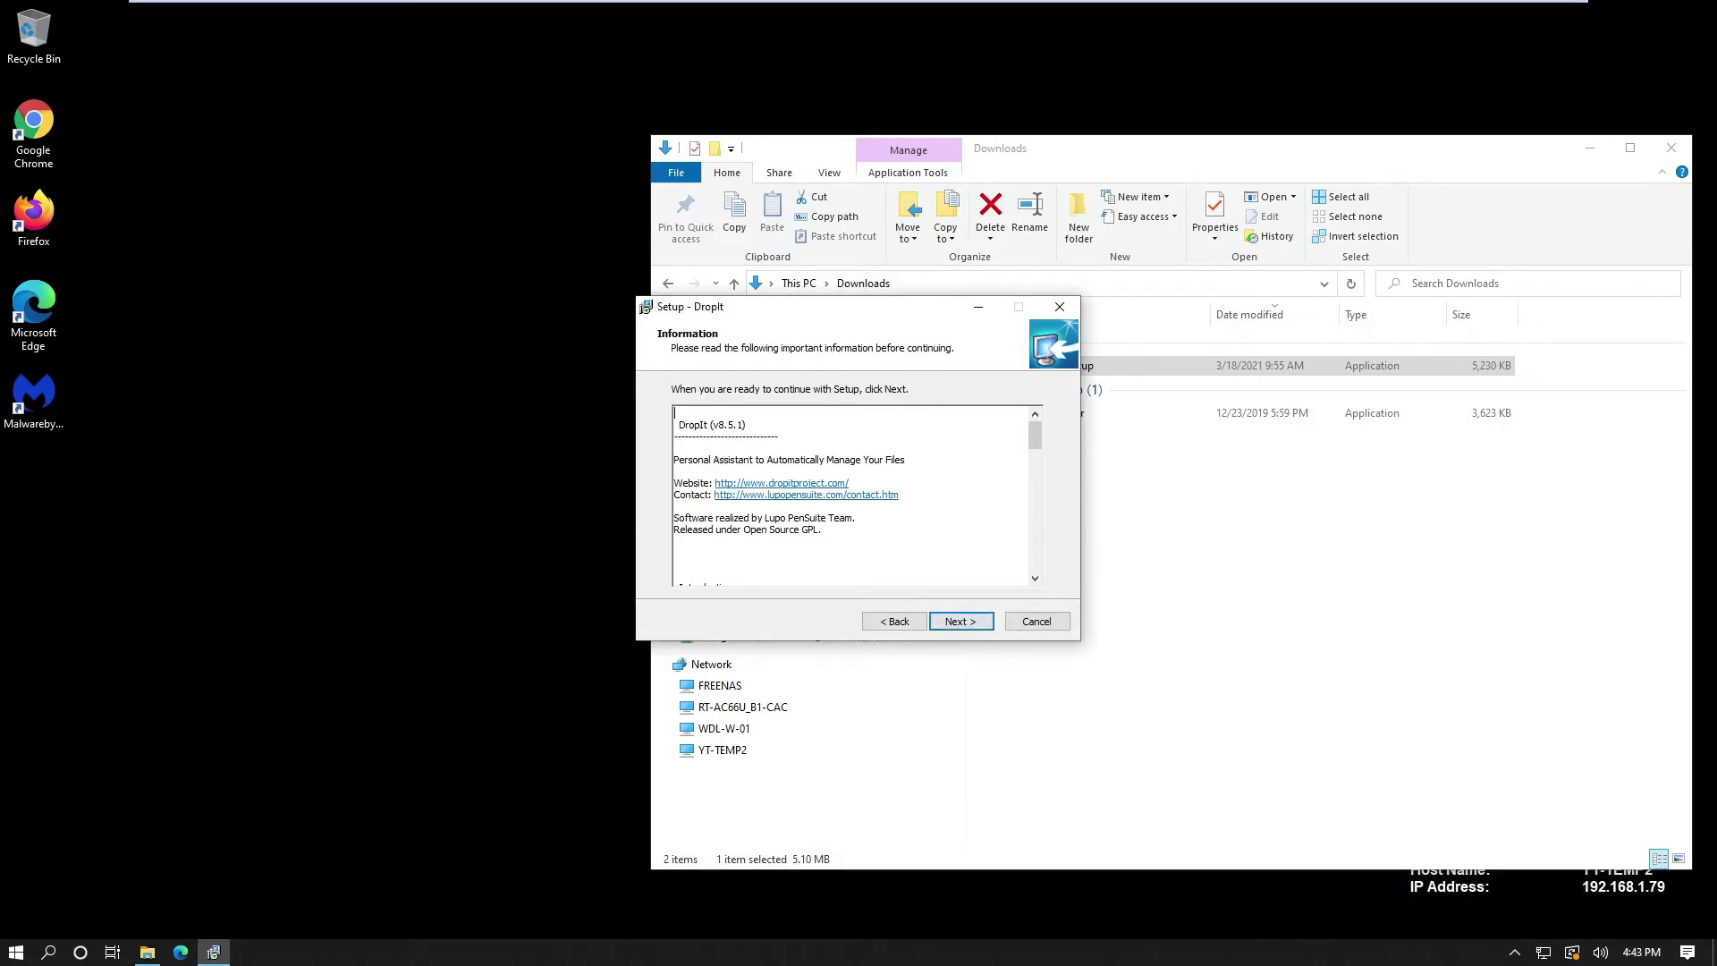
left_click(960, 621)
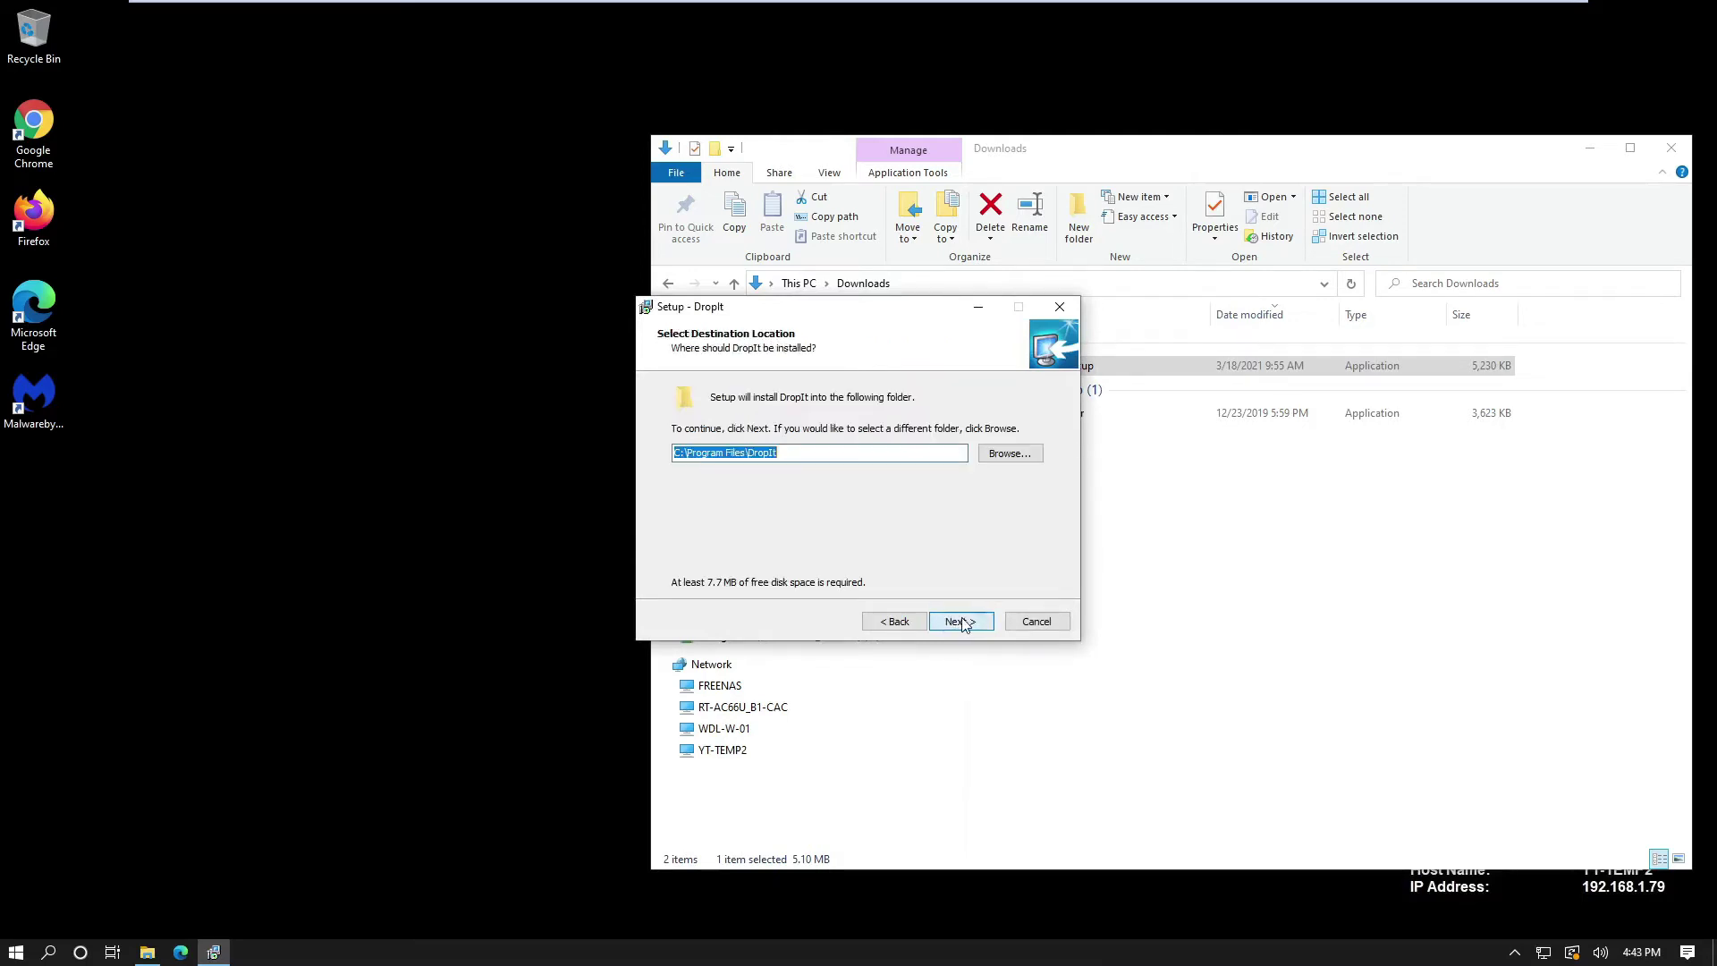
left_click(984, 619)
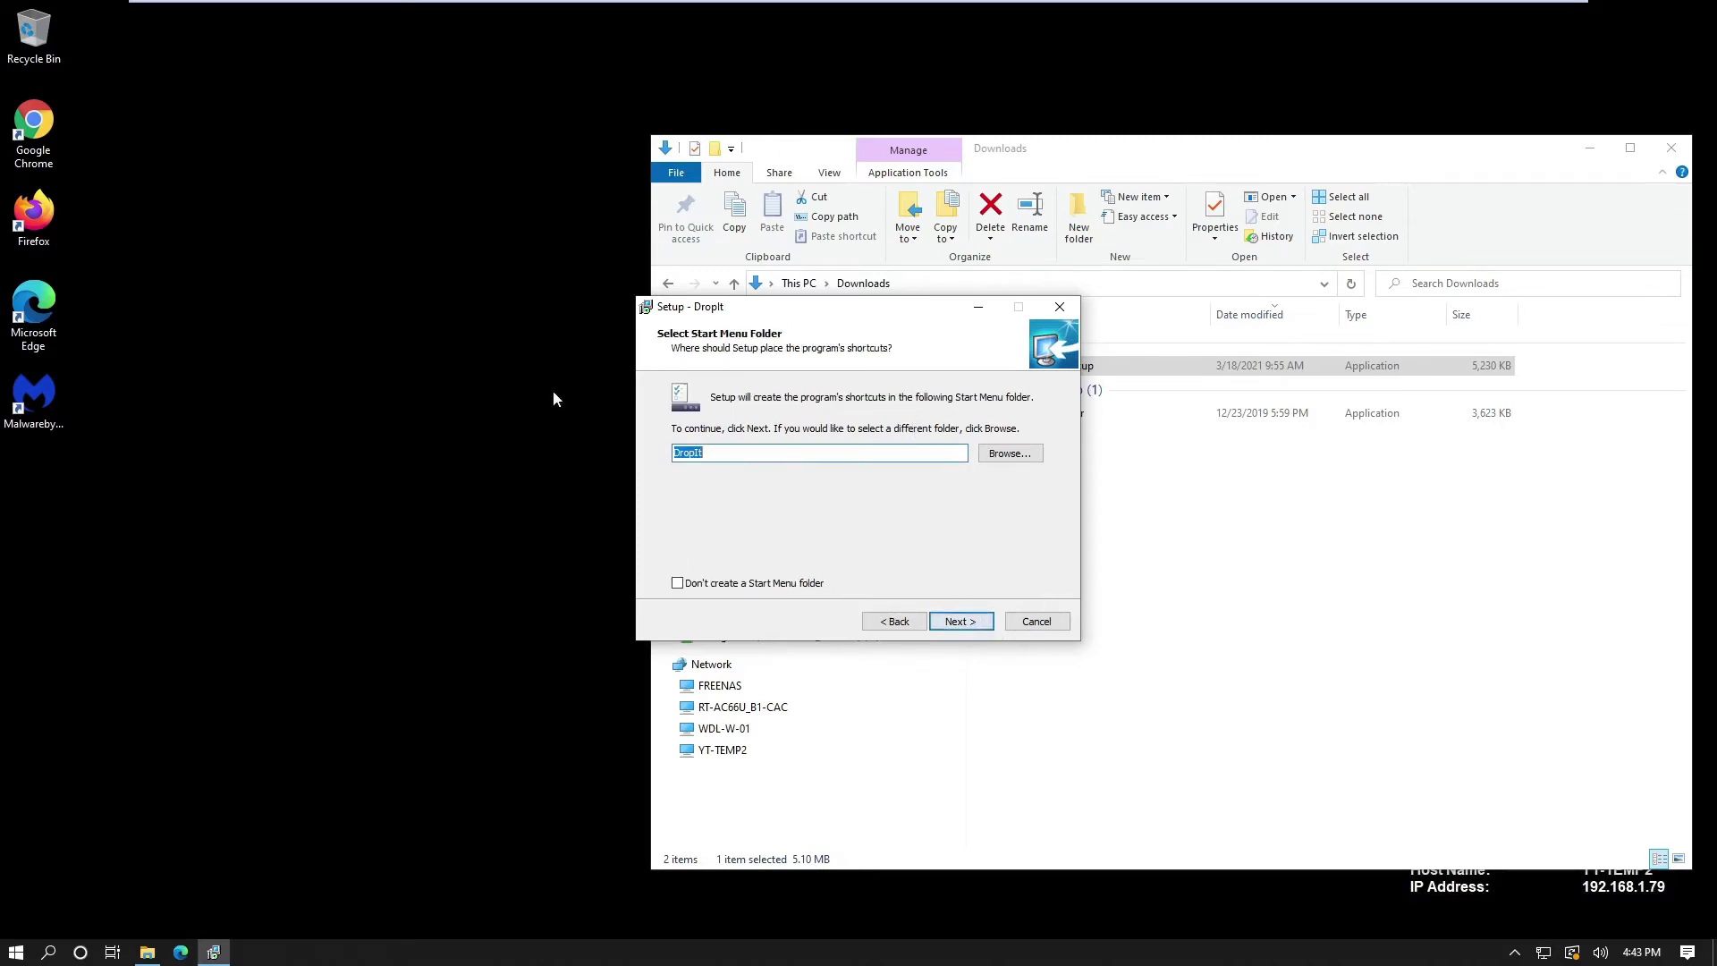
left_click(955, 622)
left_click(955, 624)
left_click(959, 622)
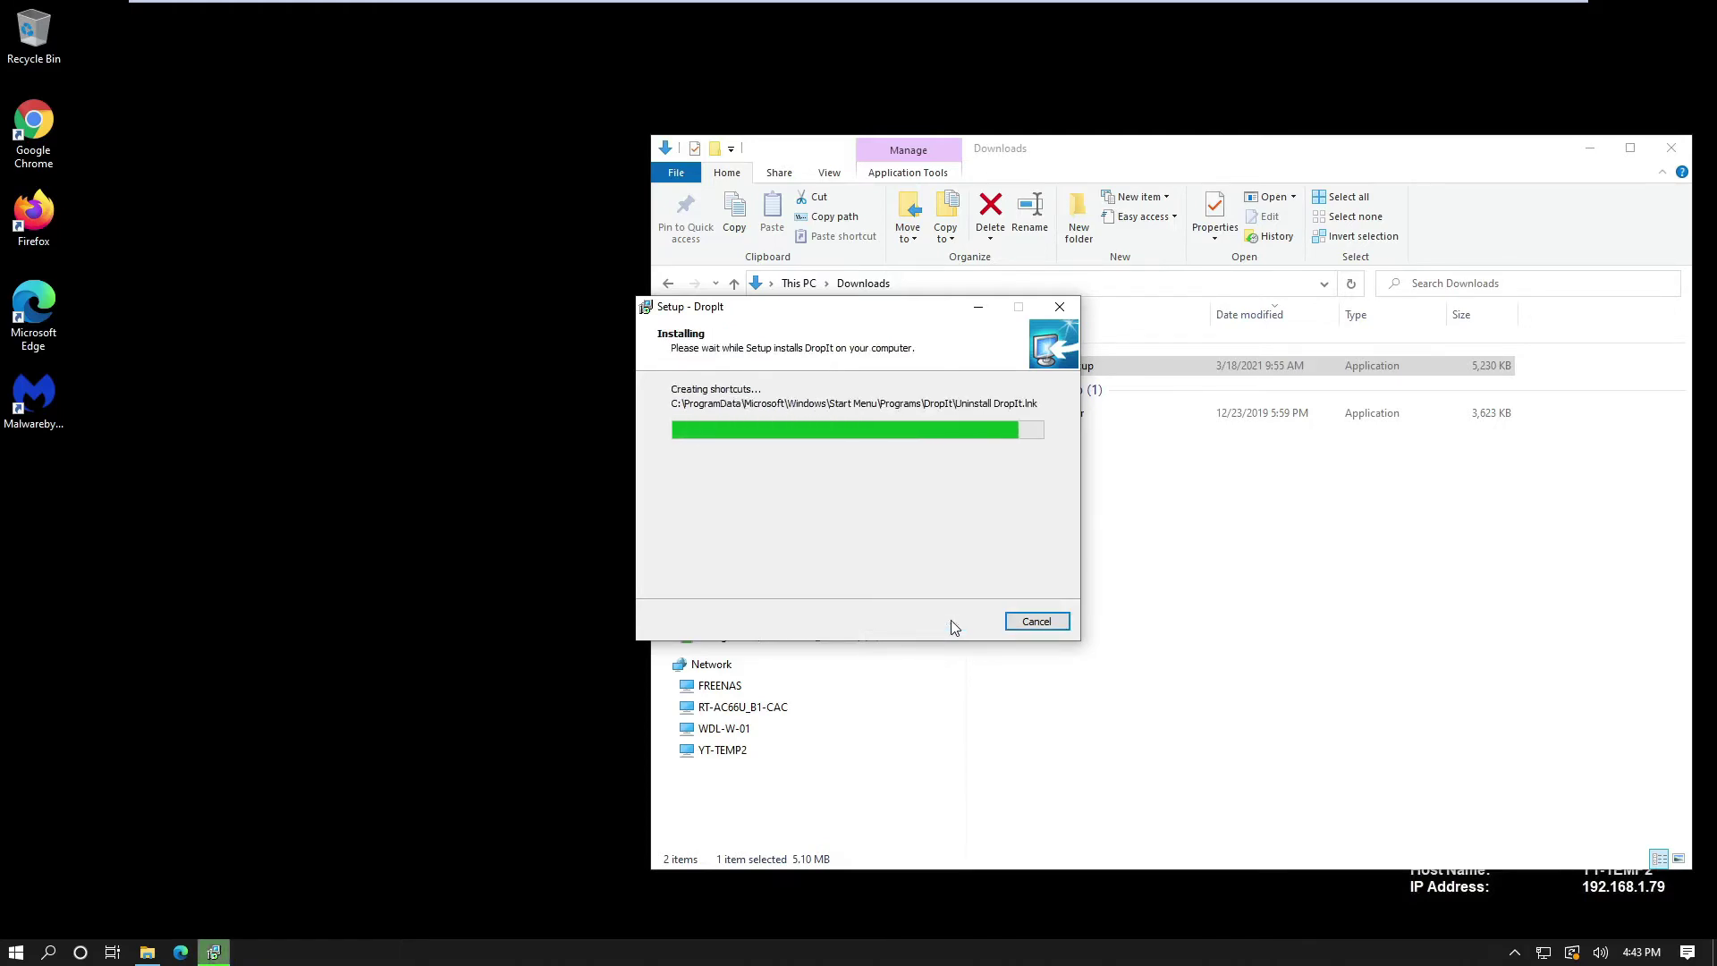
left_click(803, 451)
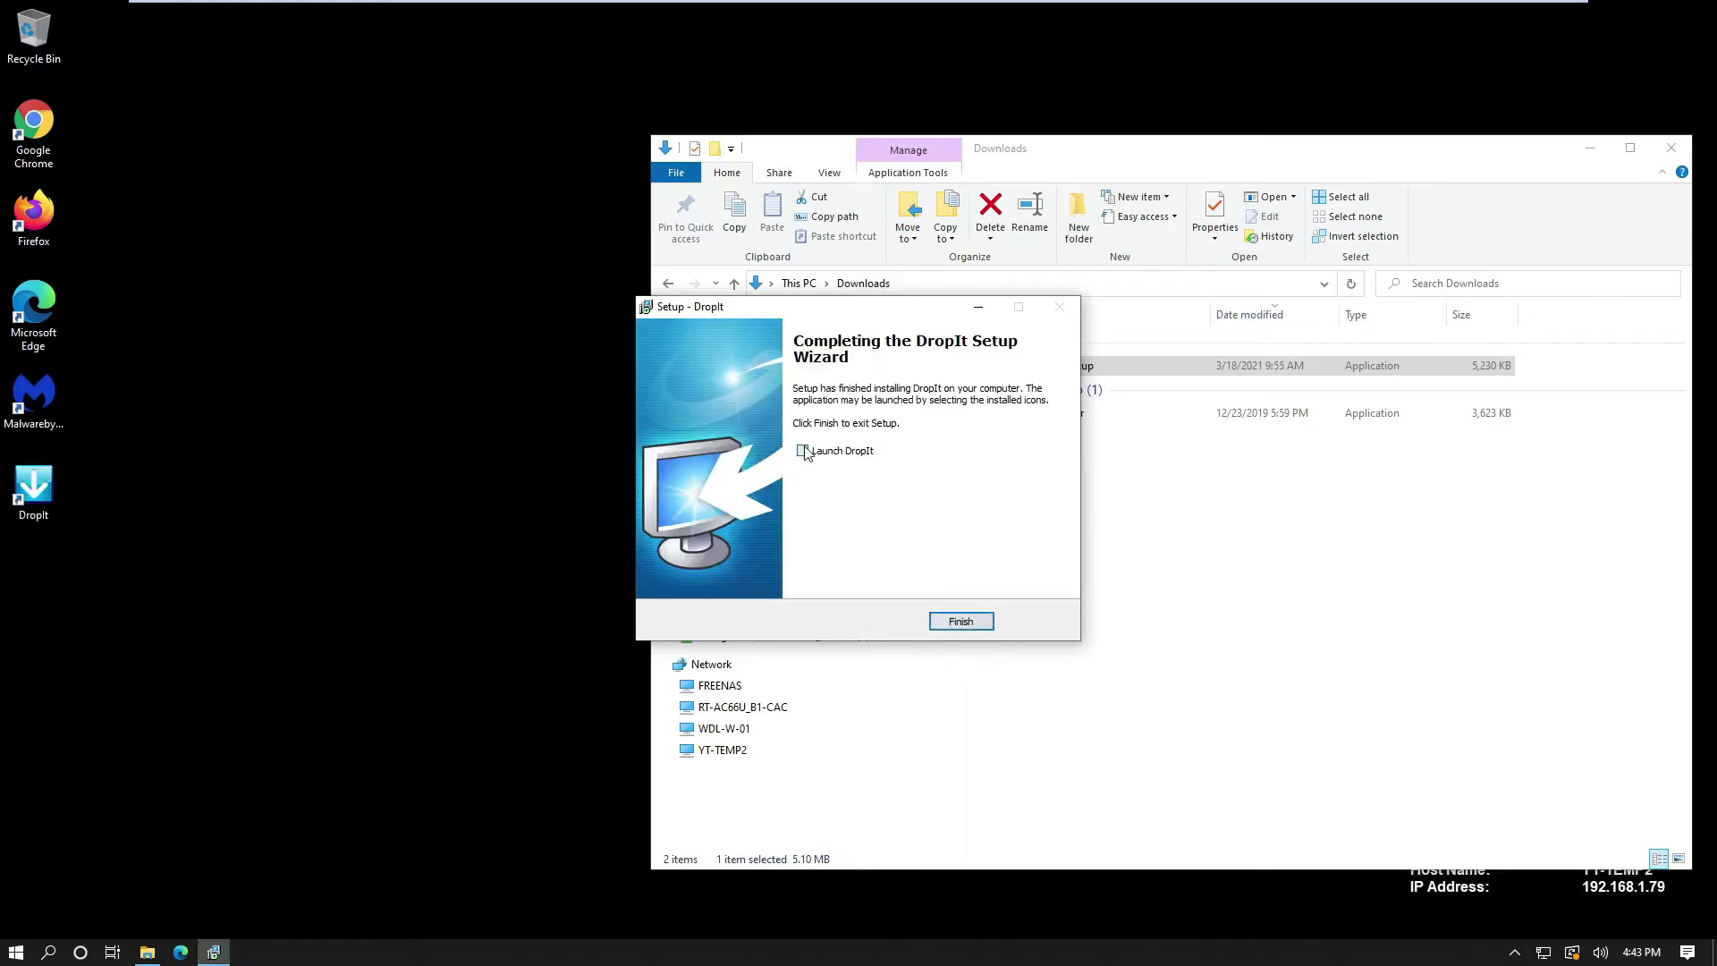
left_click(979, 624)
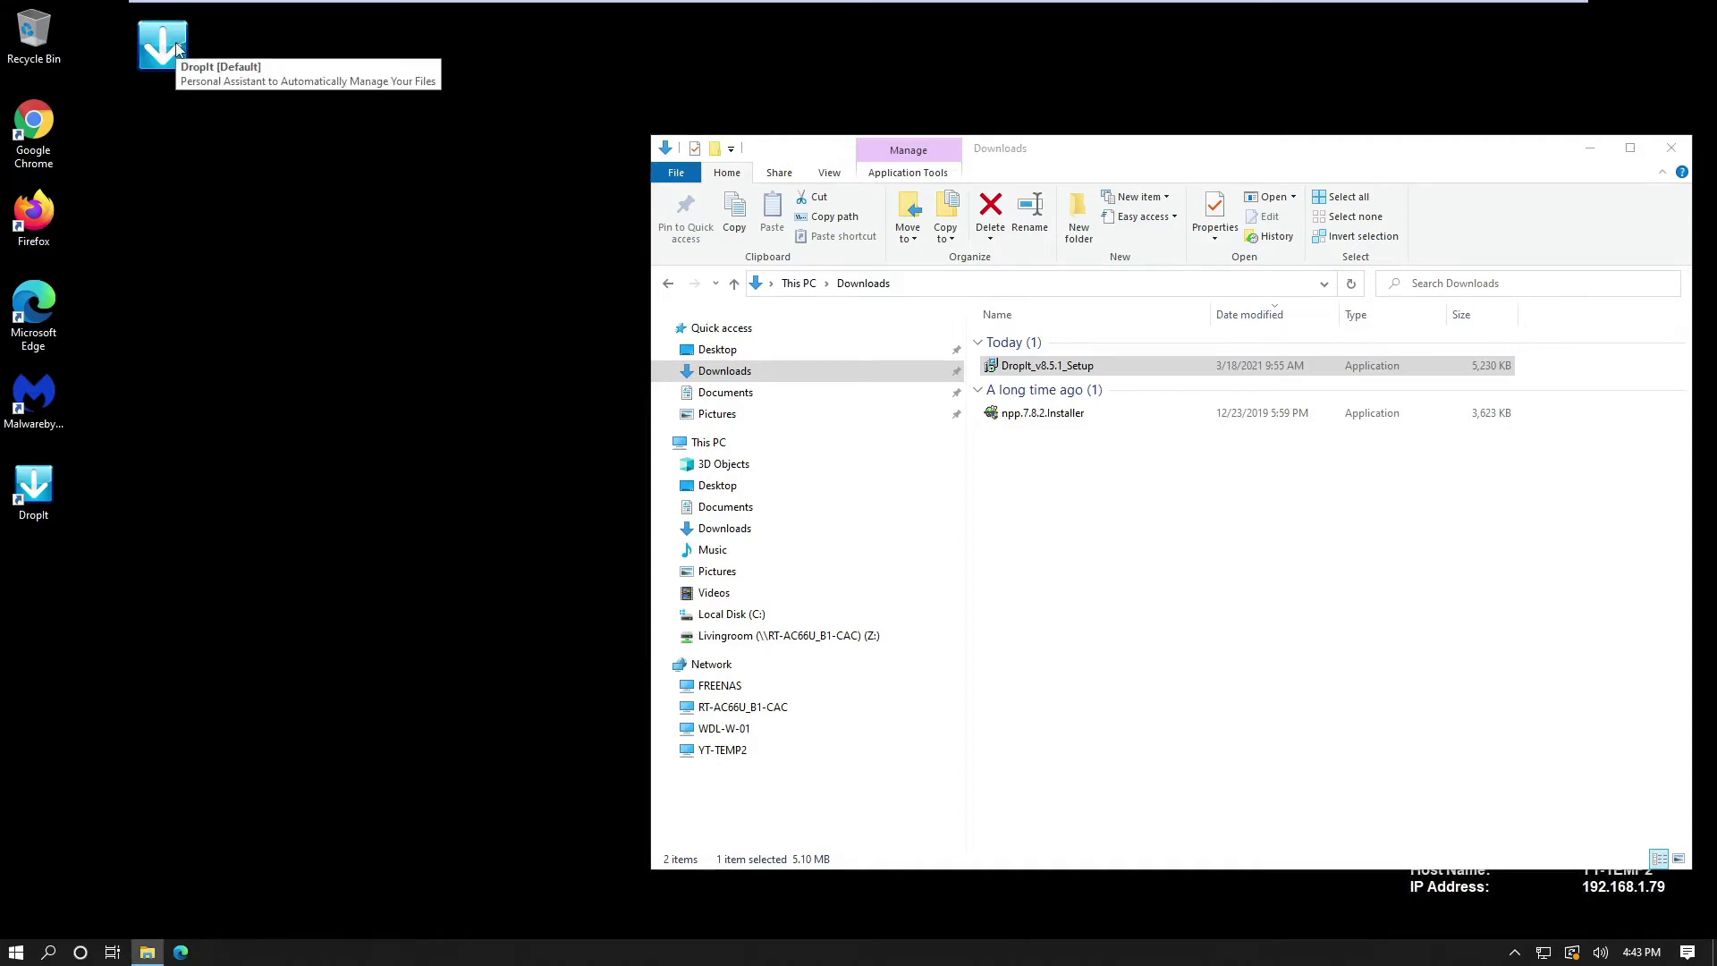
Step: Switch the active DropIt profile to Eraser
right_click(162, 50)
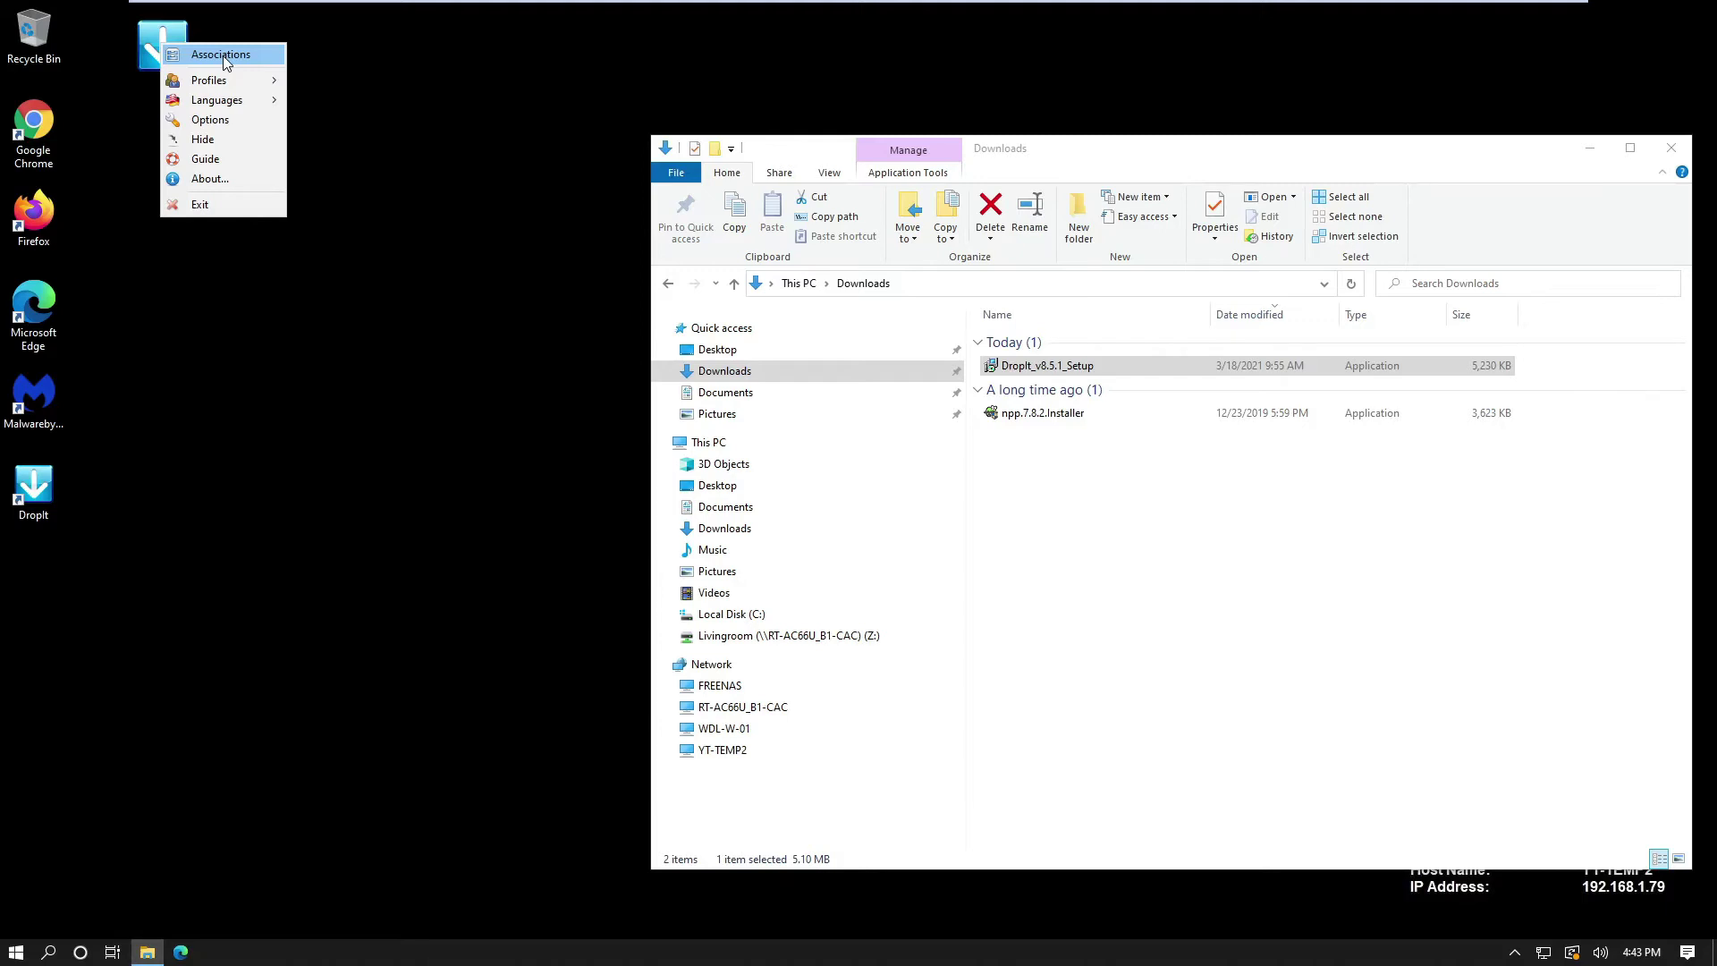
left_click(149, 40)
right_click(151, 39)
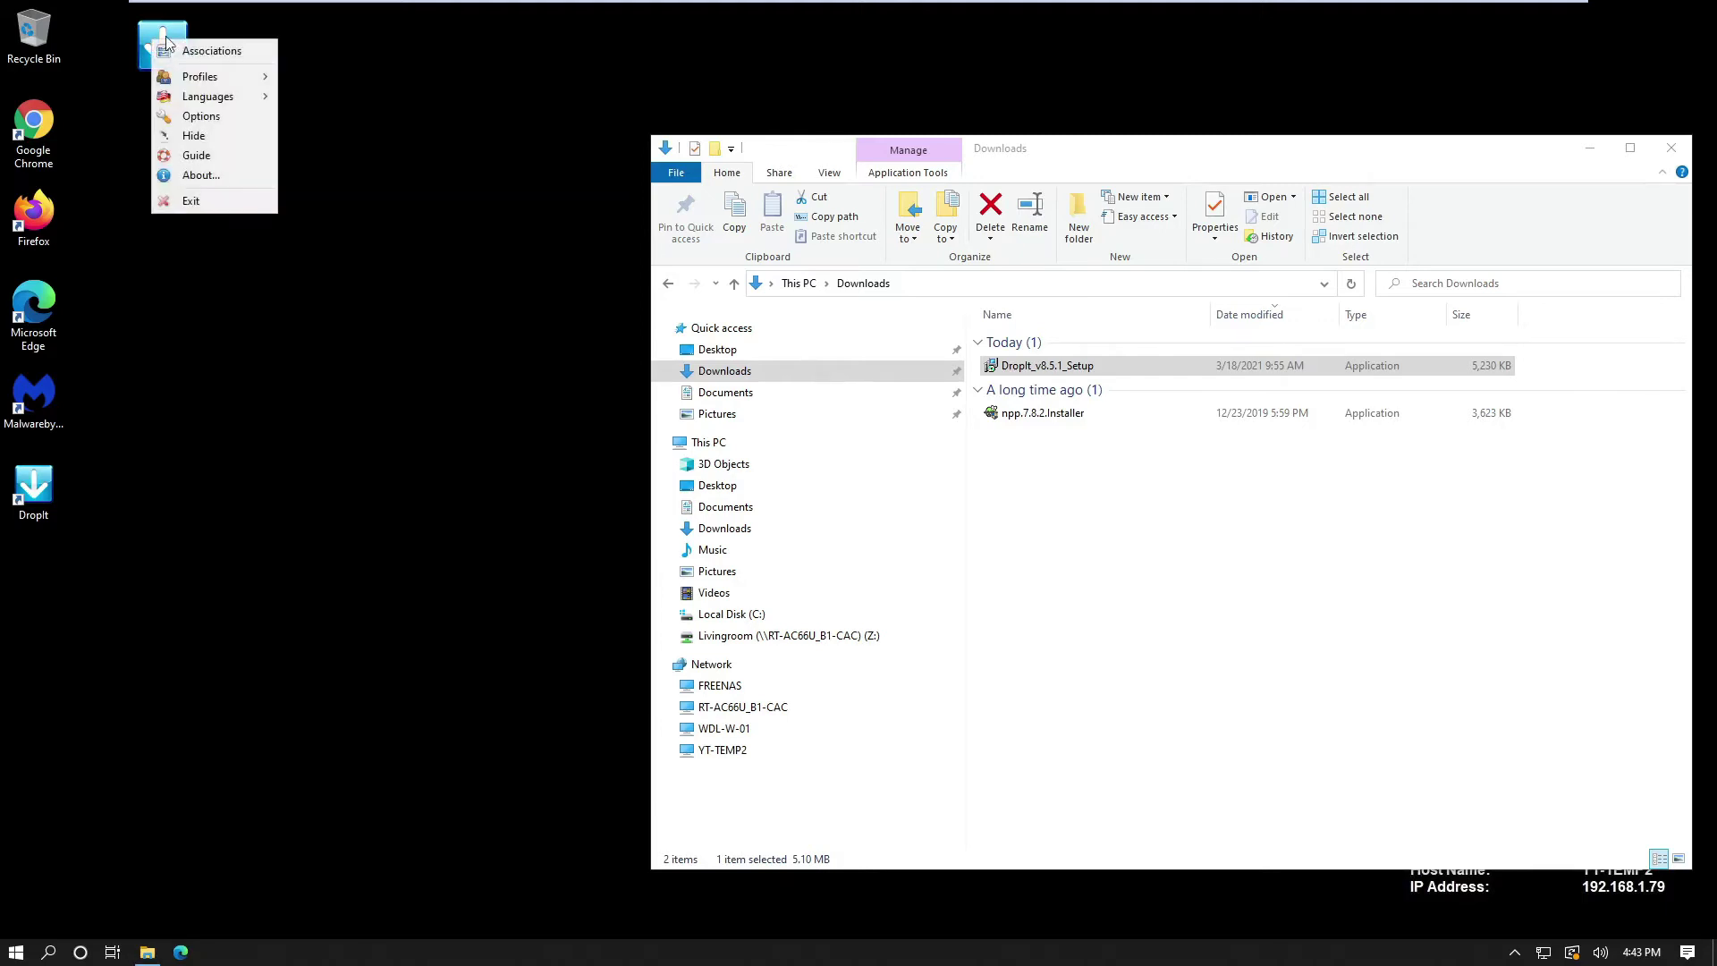
mouse_move(214, 100)
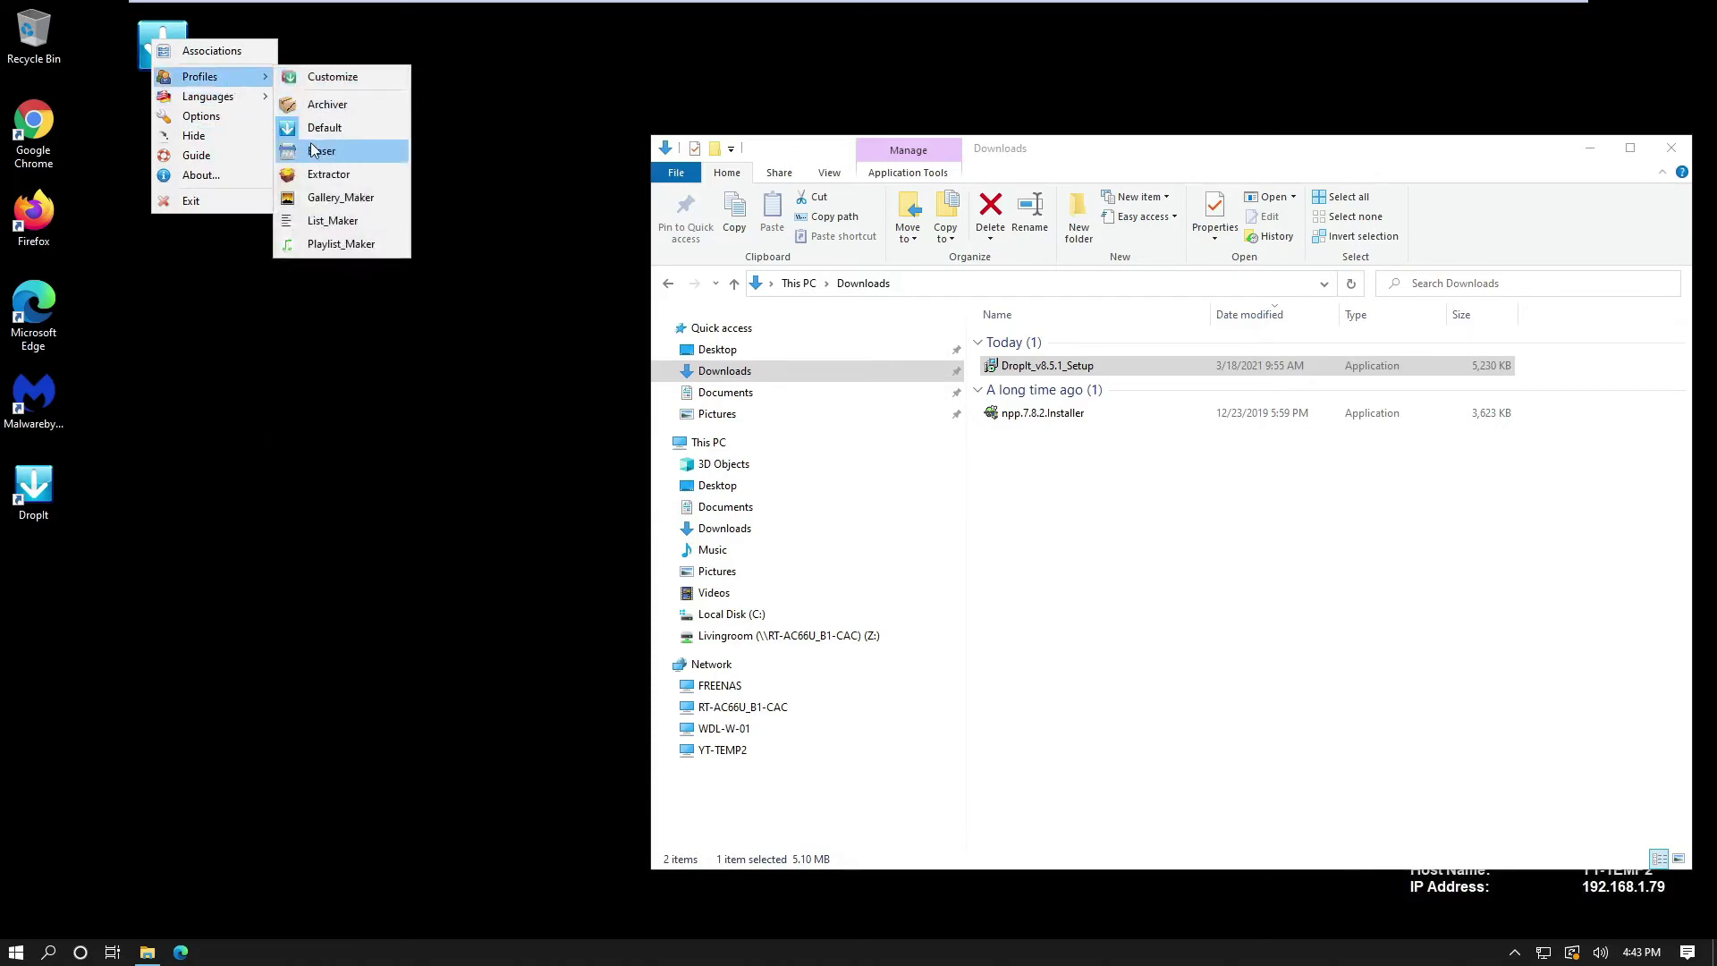
left_click(313, 151)
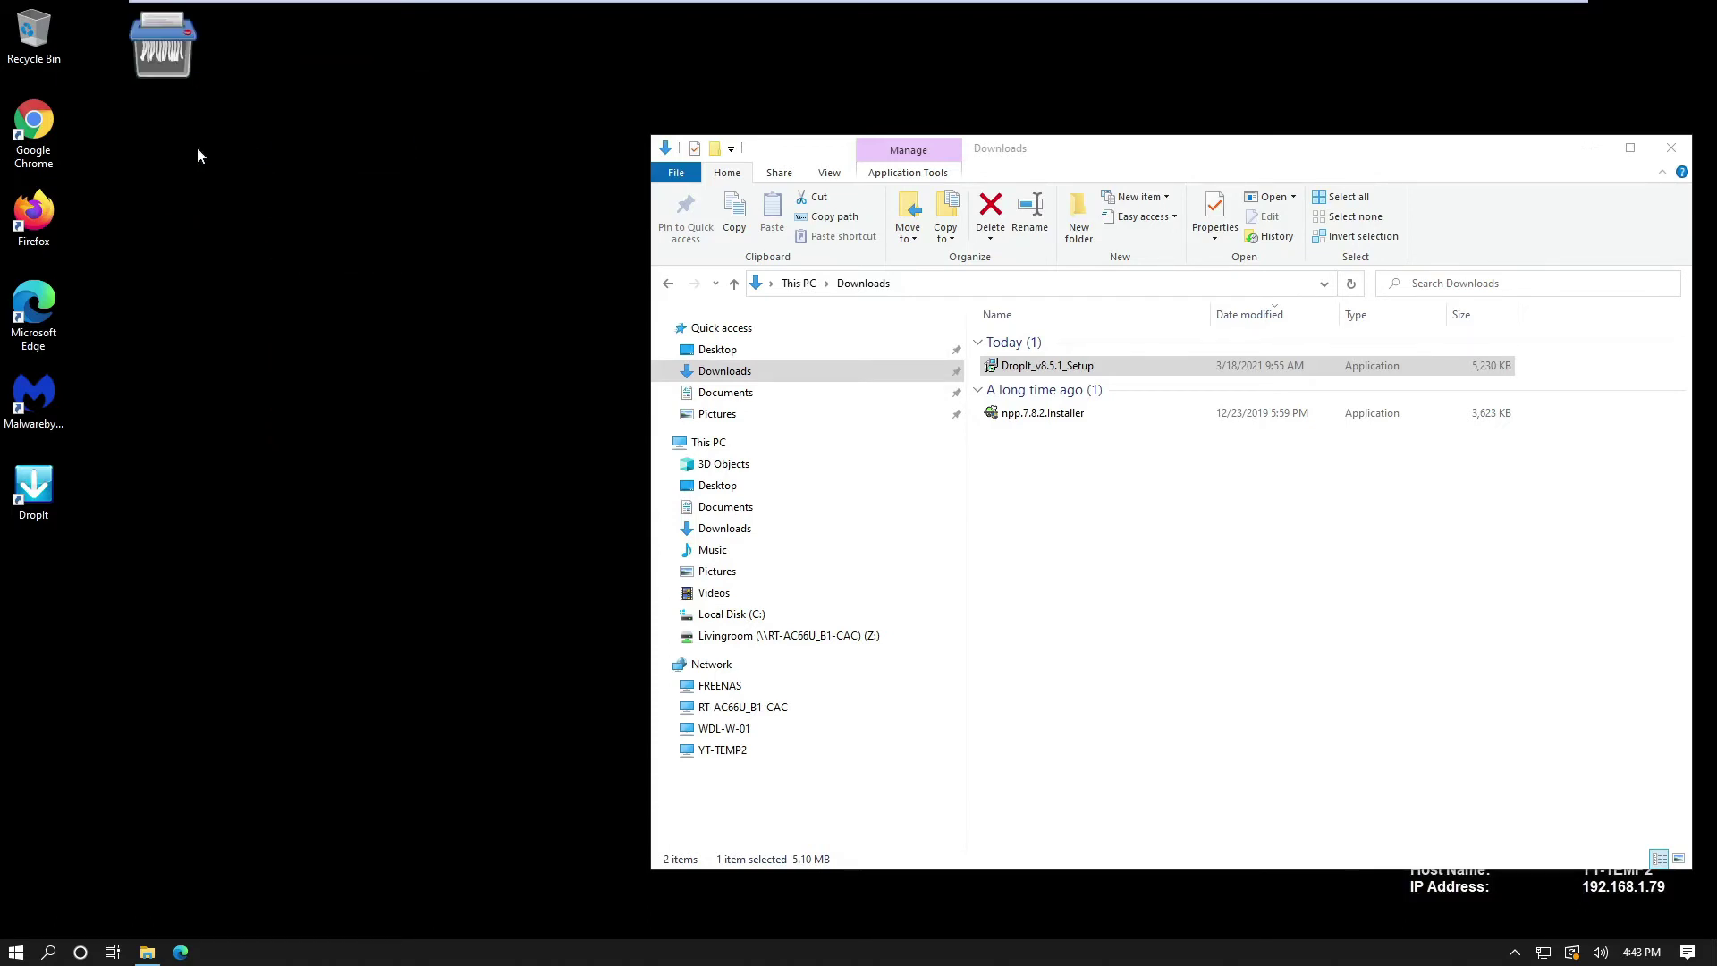
Step: Open the Eraser association for editing and set its rules to *
right_click(159, 55)
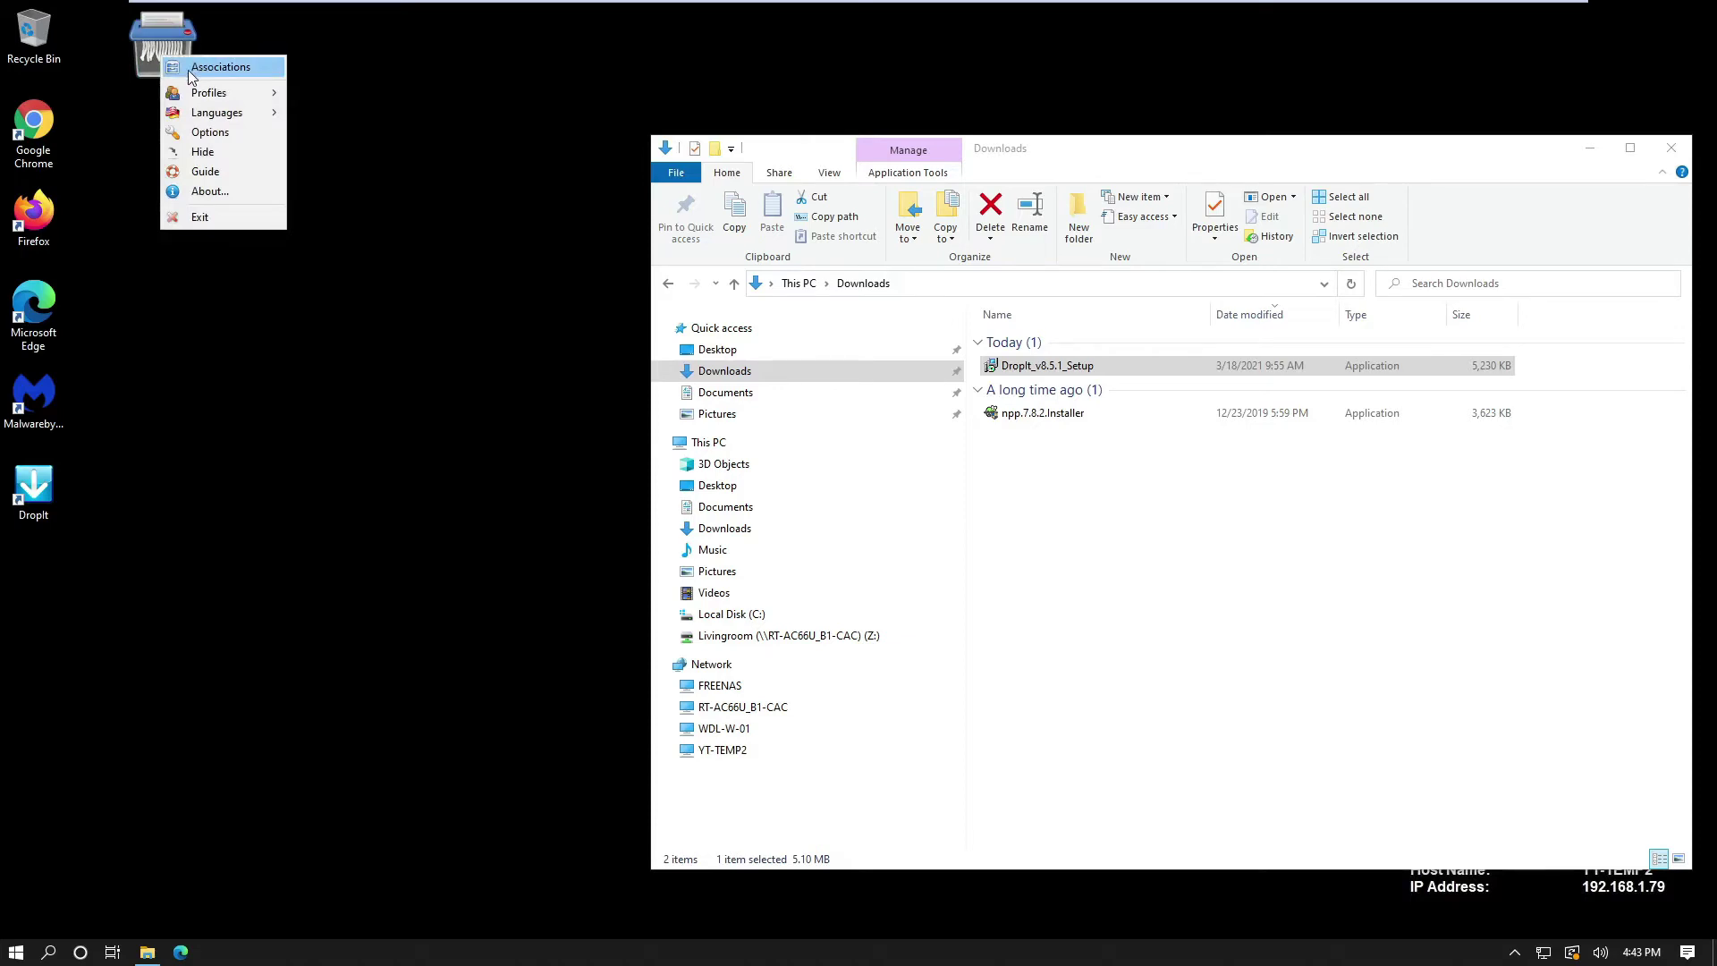
left_click(188, 70)
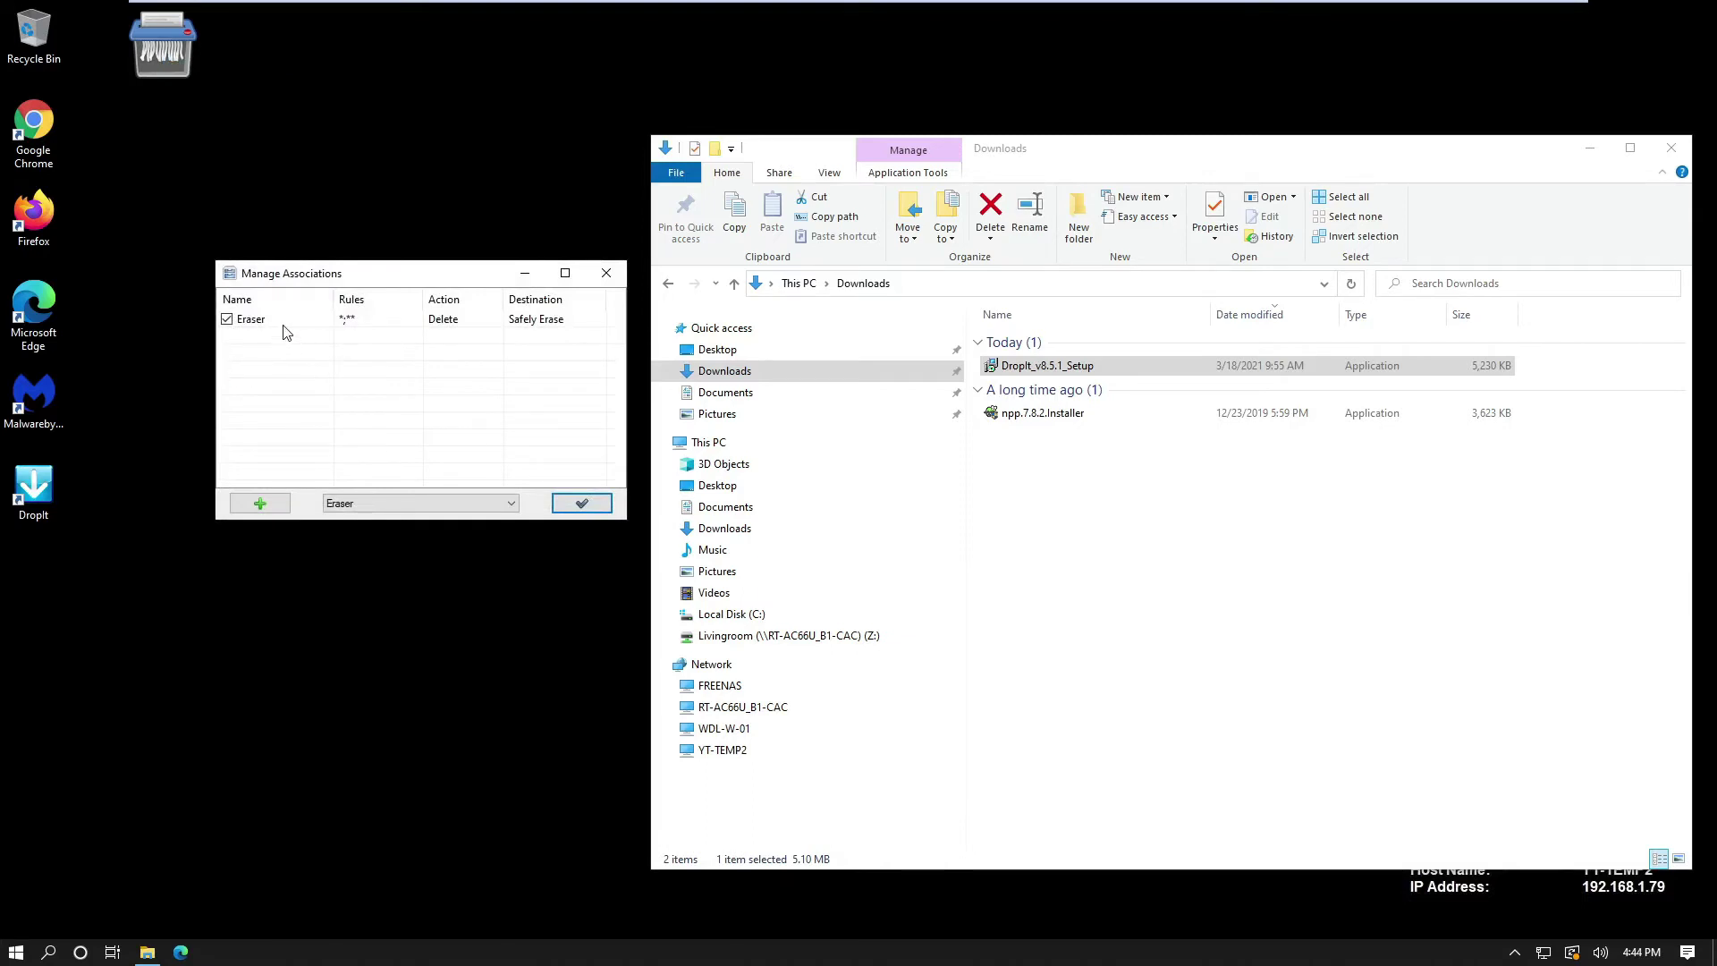
left_click(343, 326)
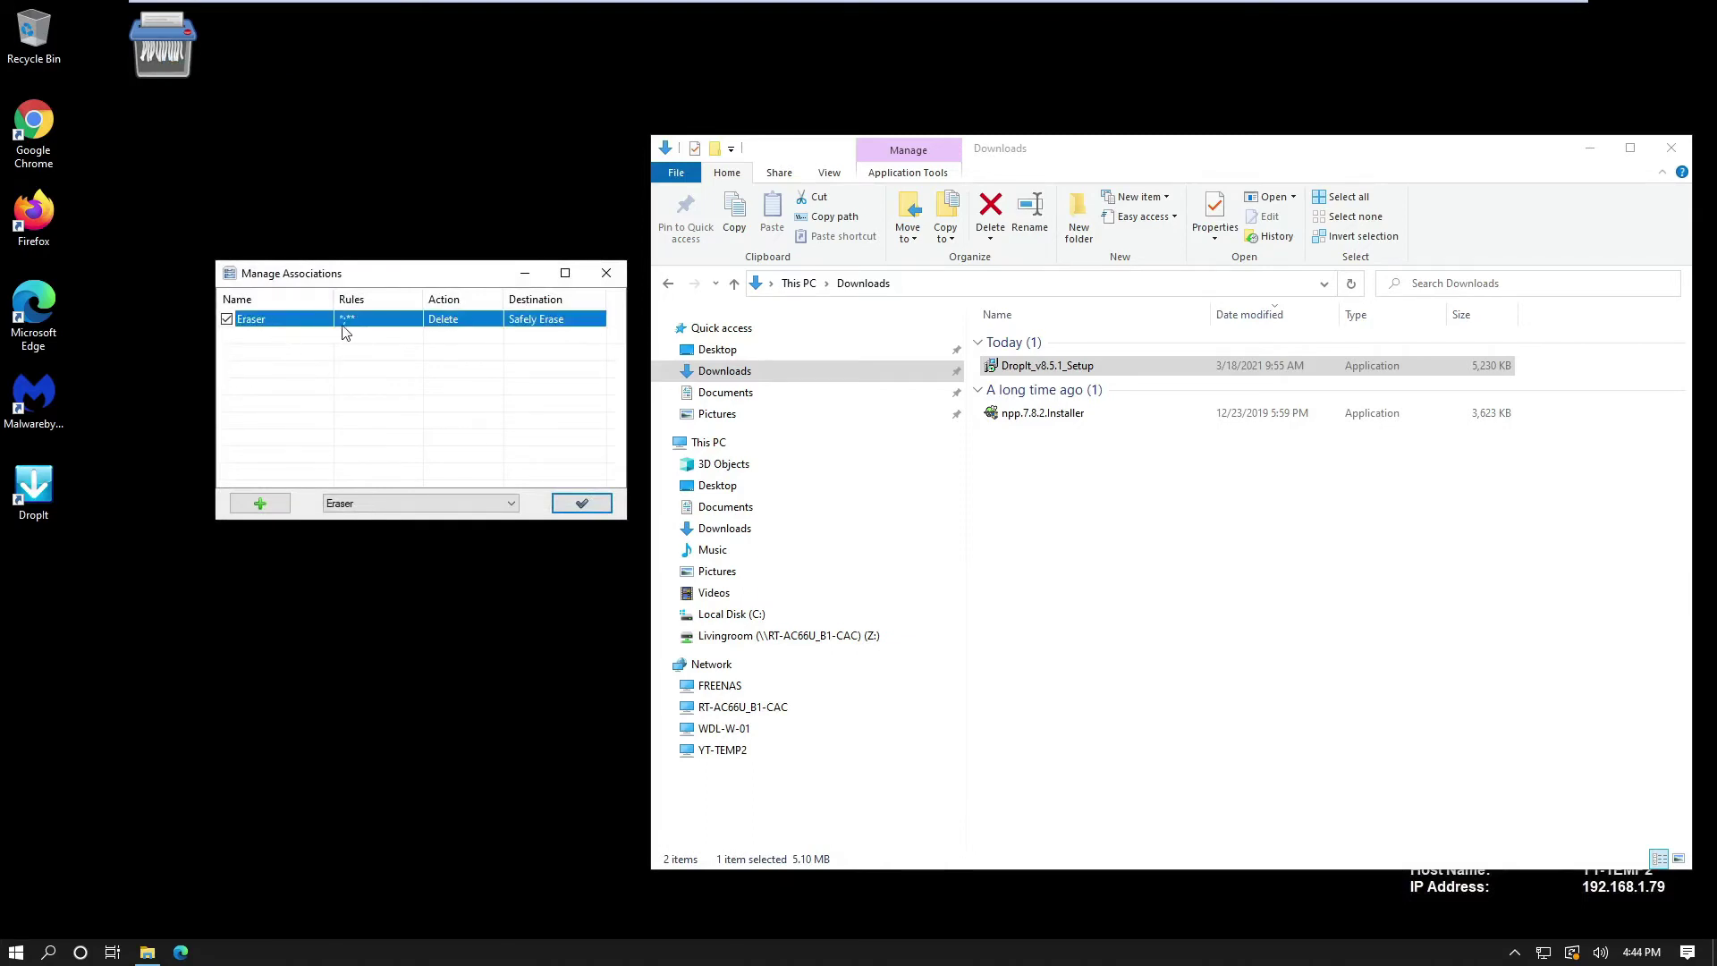
double_click(281, 330)
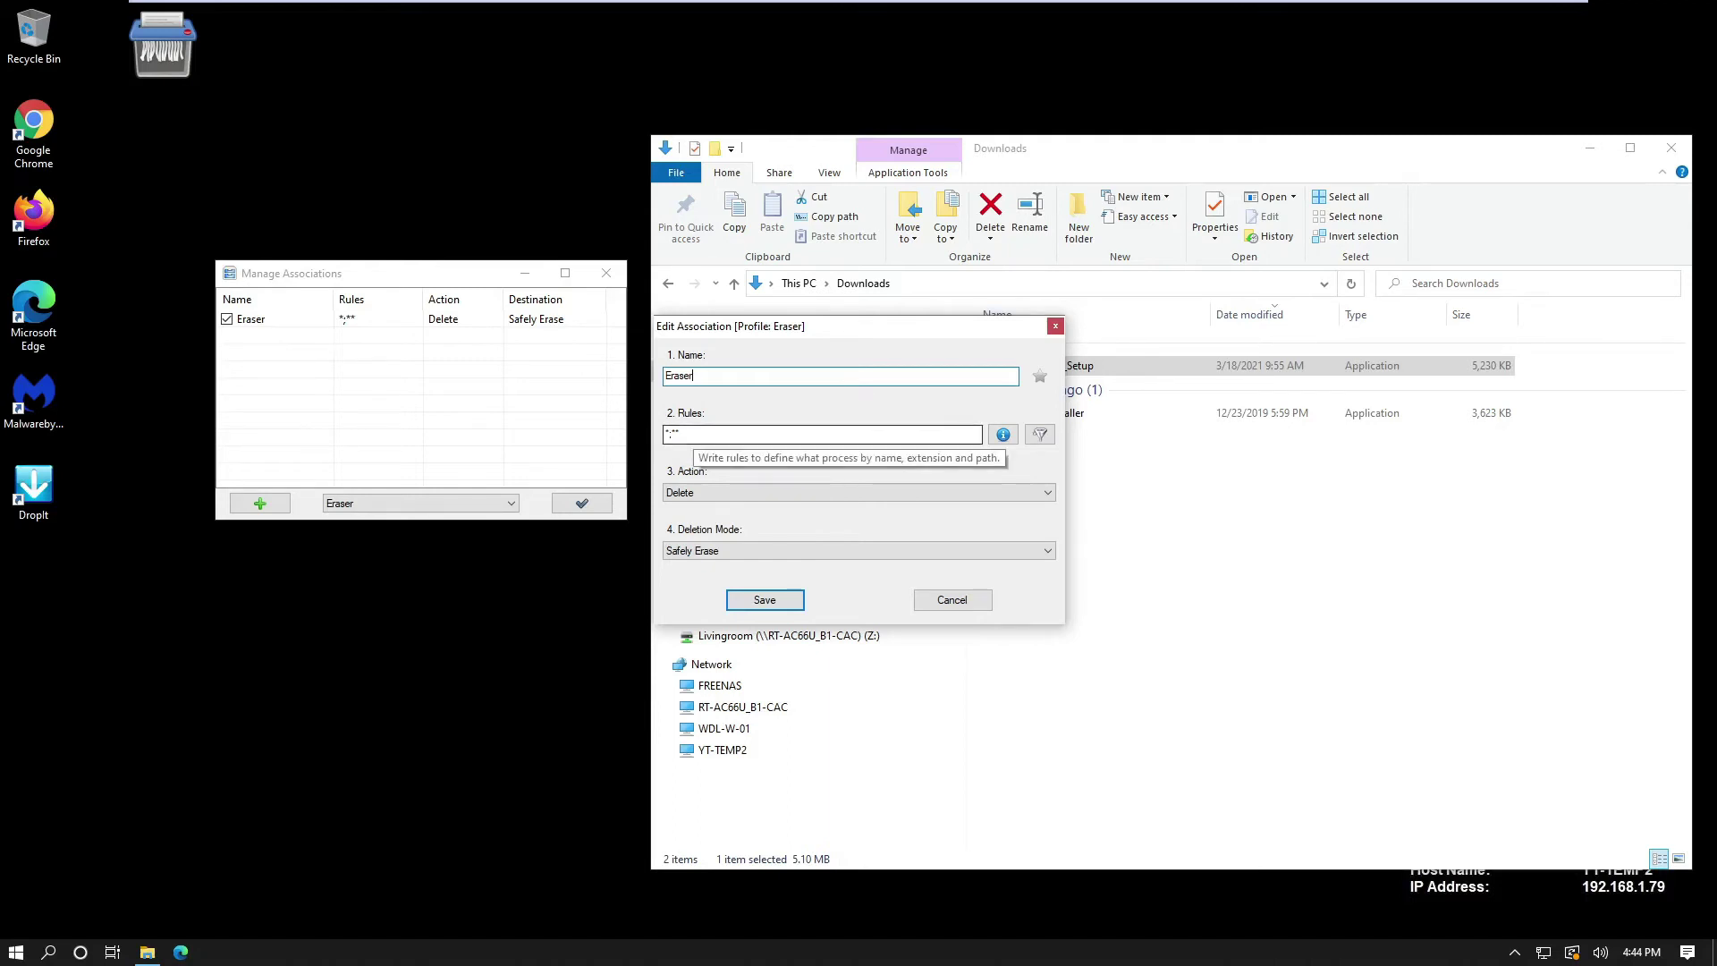
left_click(696, 435)
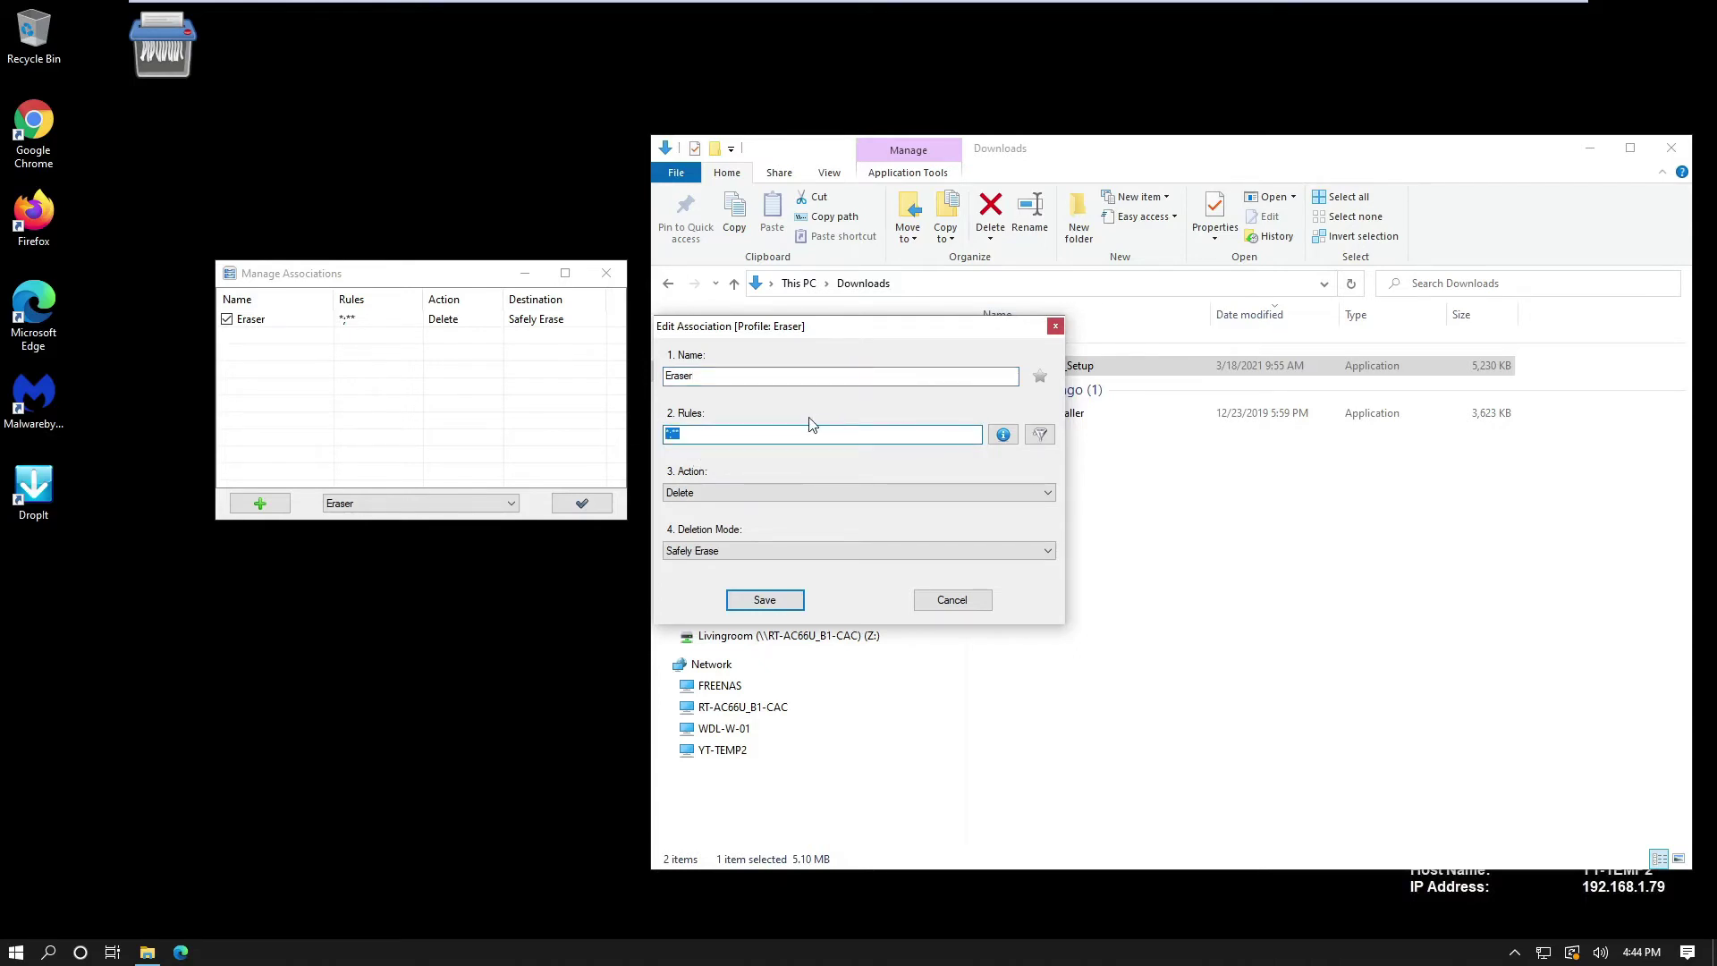
type("*")
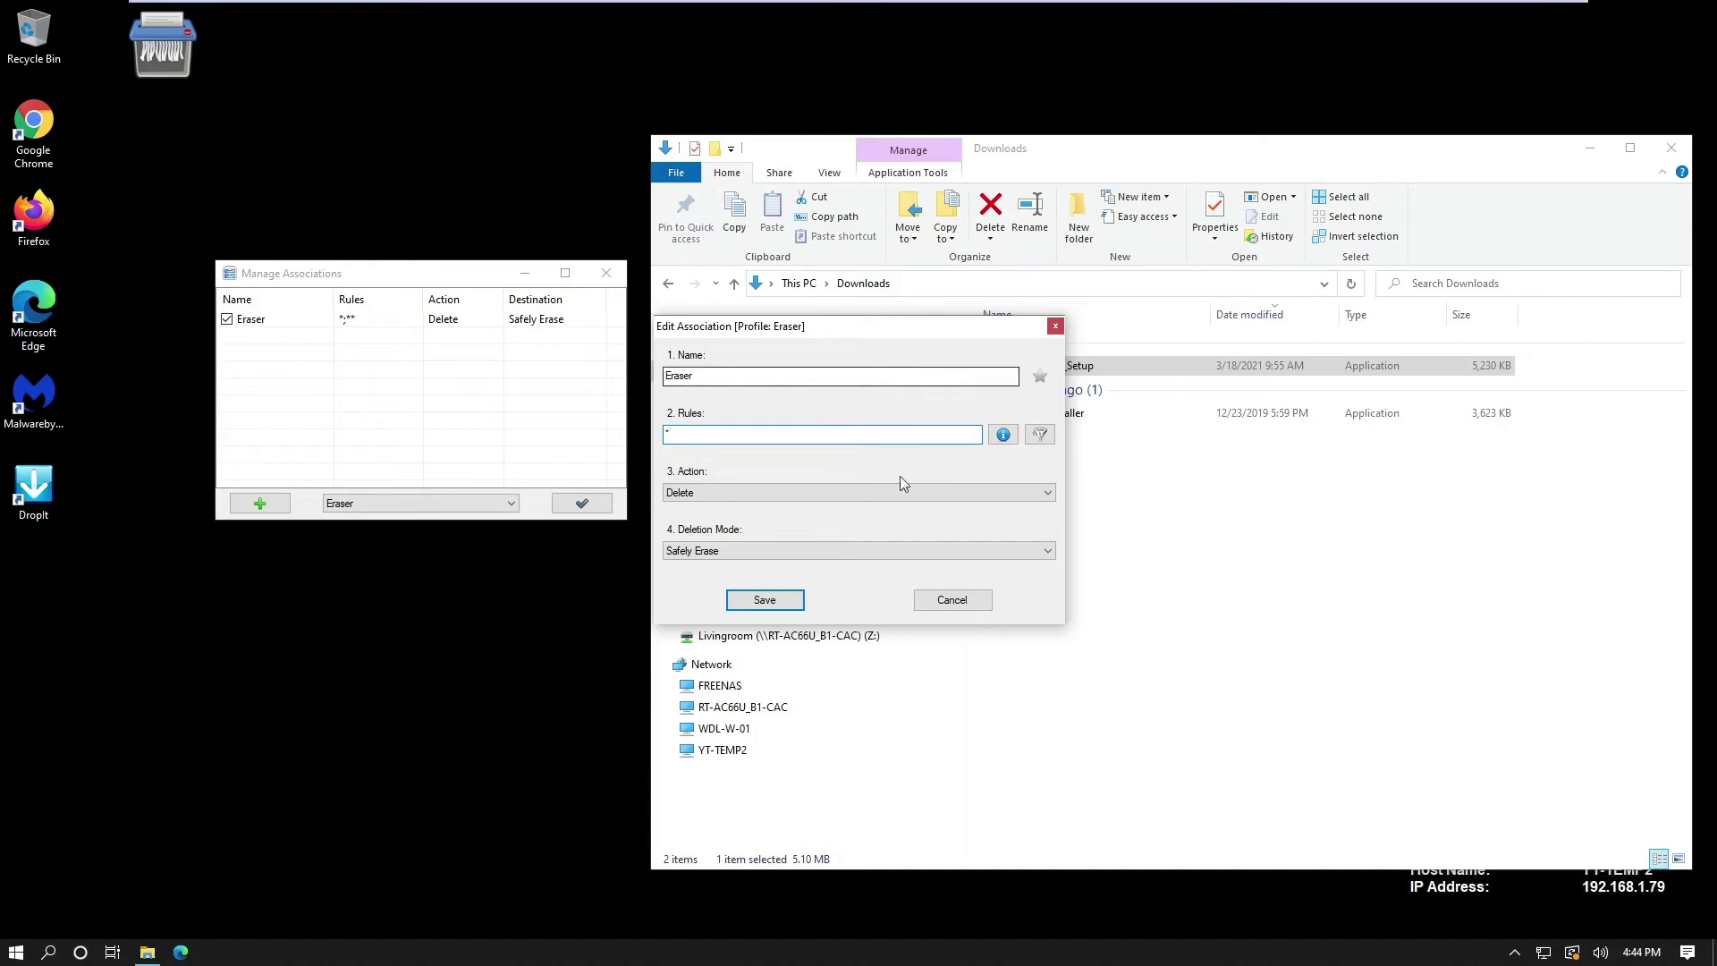
Step: Enable the Date Modified property in the association's additional filters and spread the open windows apart on the desktop
left_click(1039, 436)
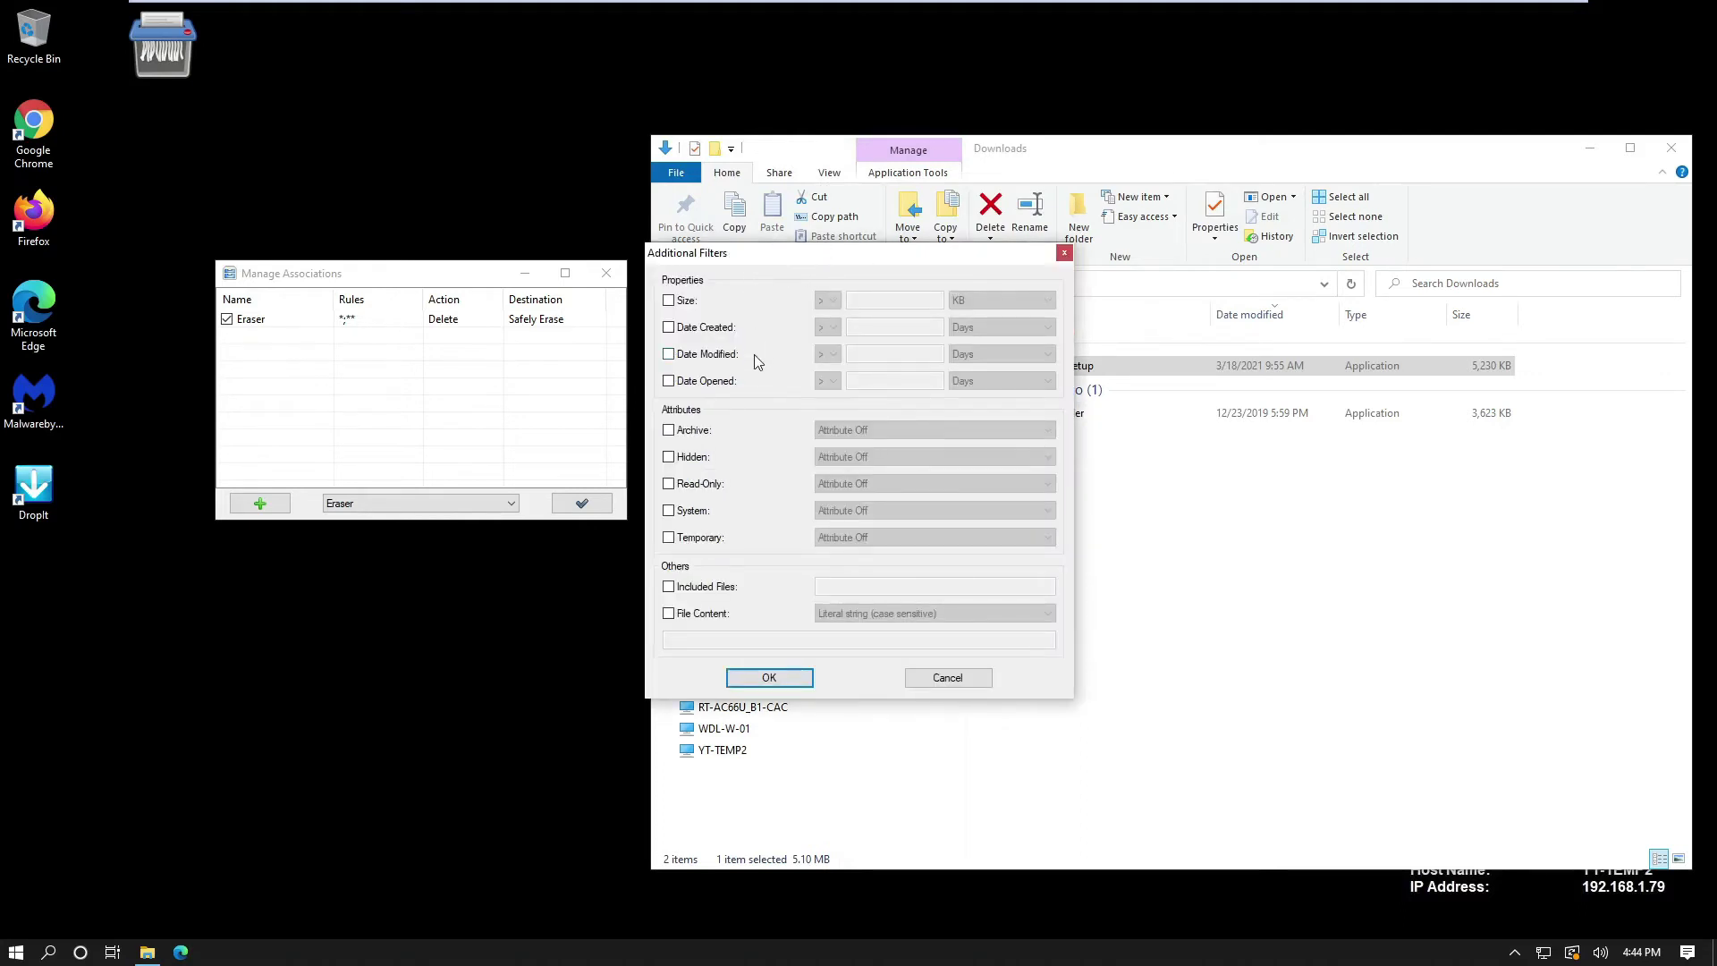
left_click(669, 355)
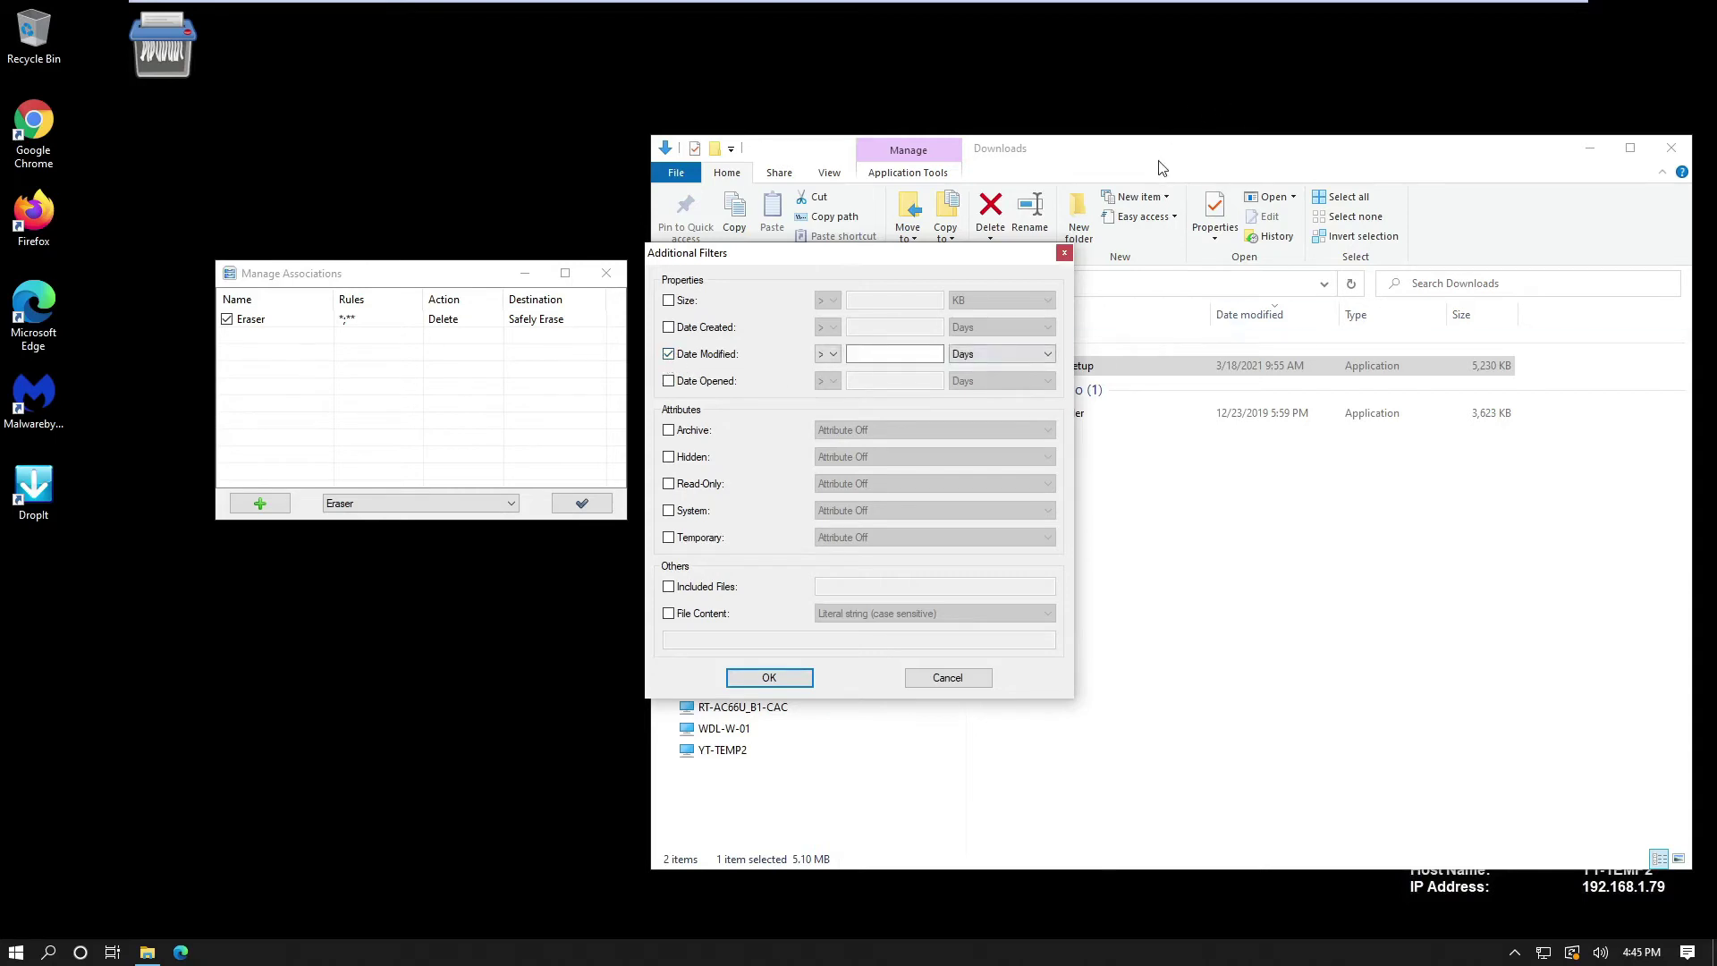
left_click_drag(1228, 152, 1304, 224)
left_click_drag(929, 255, 375, 505)
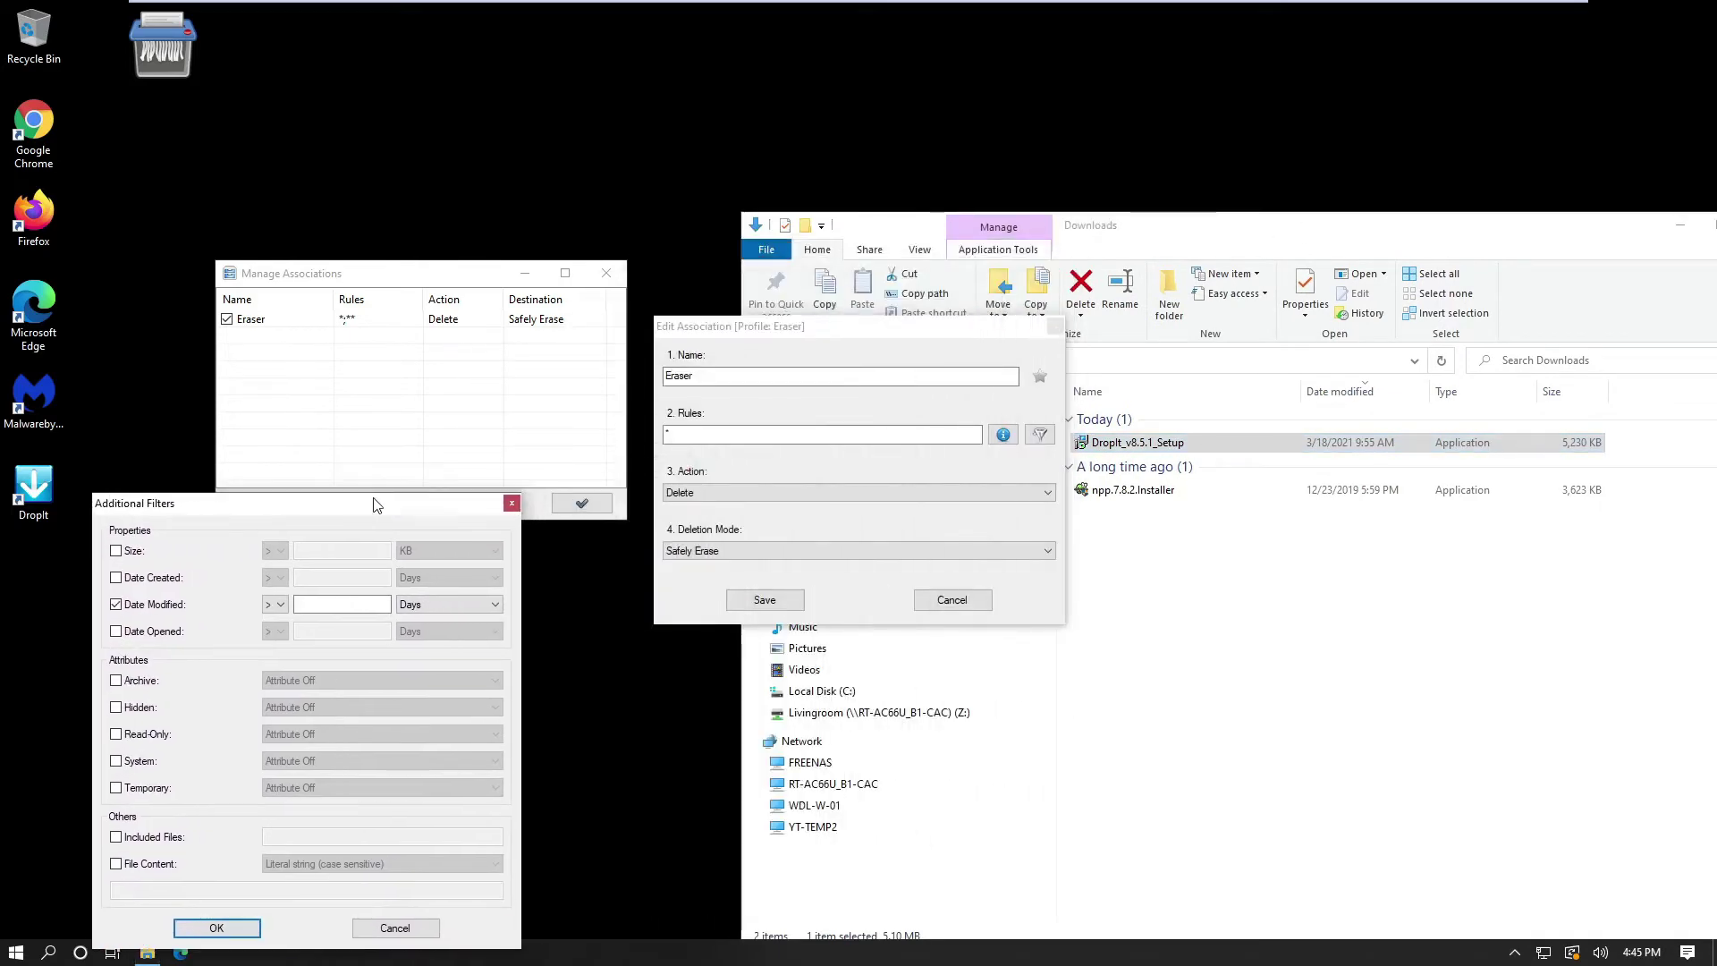
left_click_drag(760, 335, 176, 32)
left_click(505, 313)
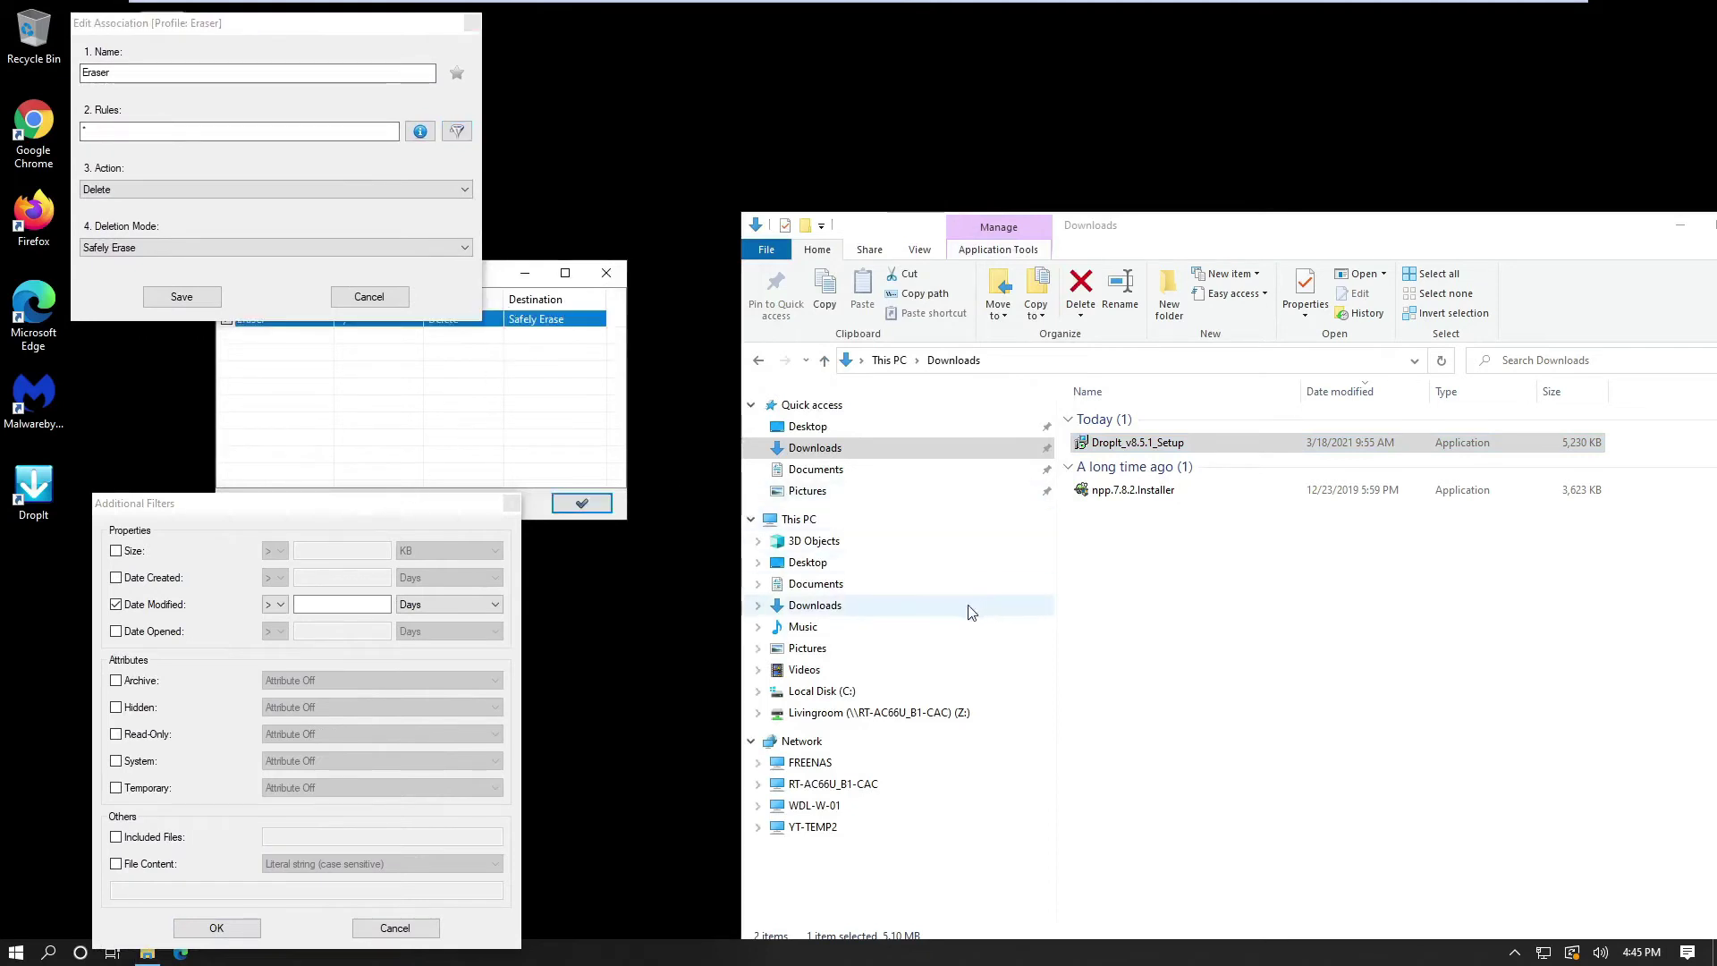
Step: Browse the Livingroom (Z:) network drive to the folder 2021\03\03 to view its files and their modified dates
left_click(758, 713)
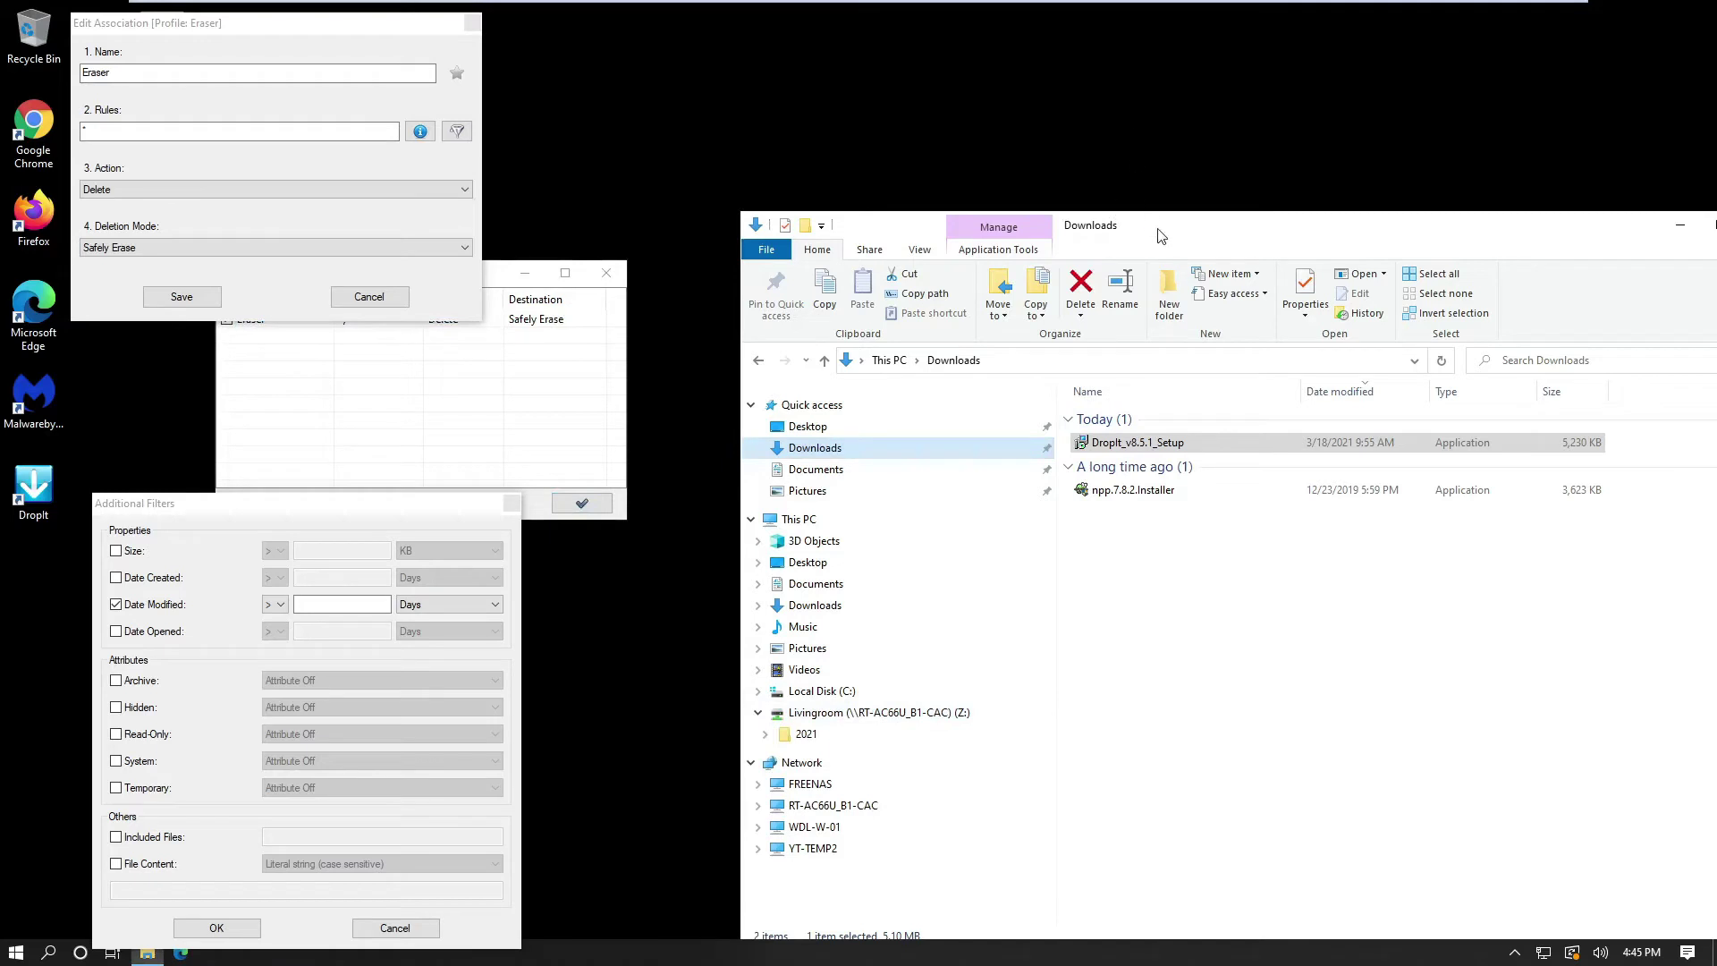
left_click_drag(1158, 228, 1084, 103)
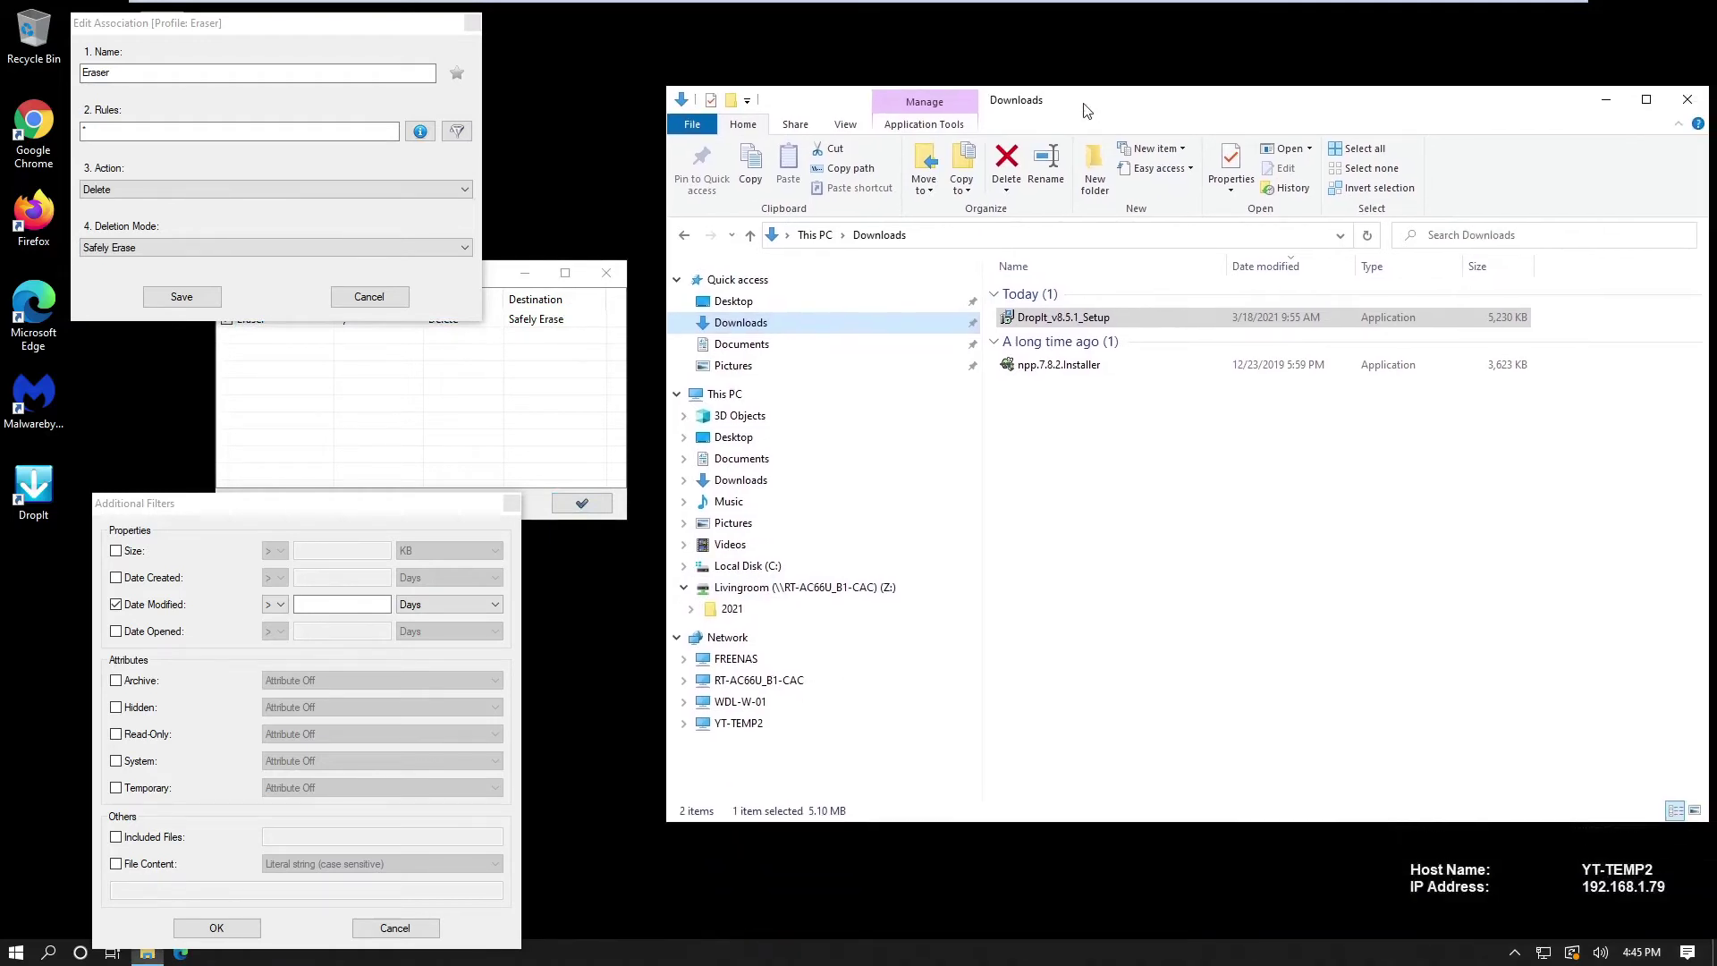
left_click(690, 608)
left_click(699, 632)
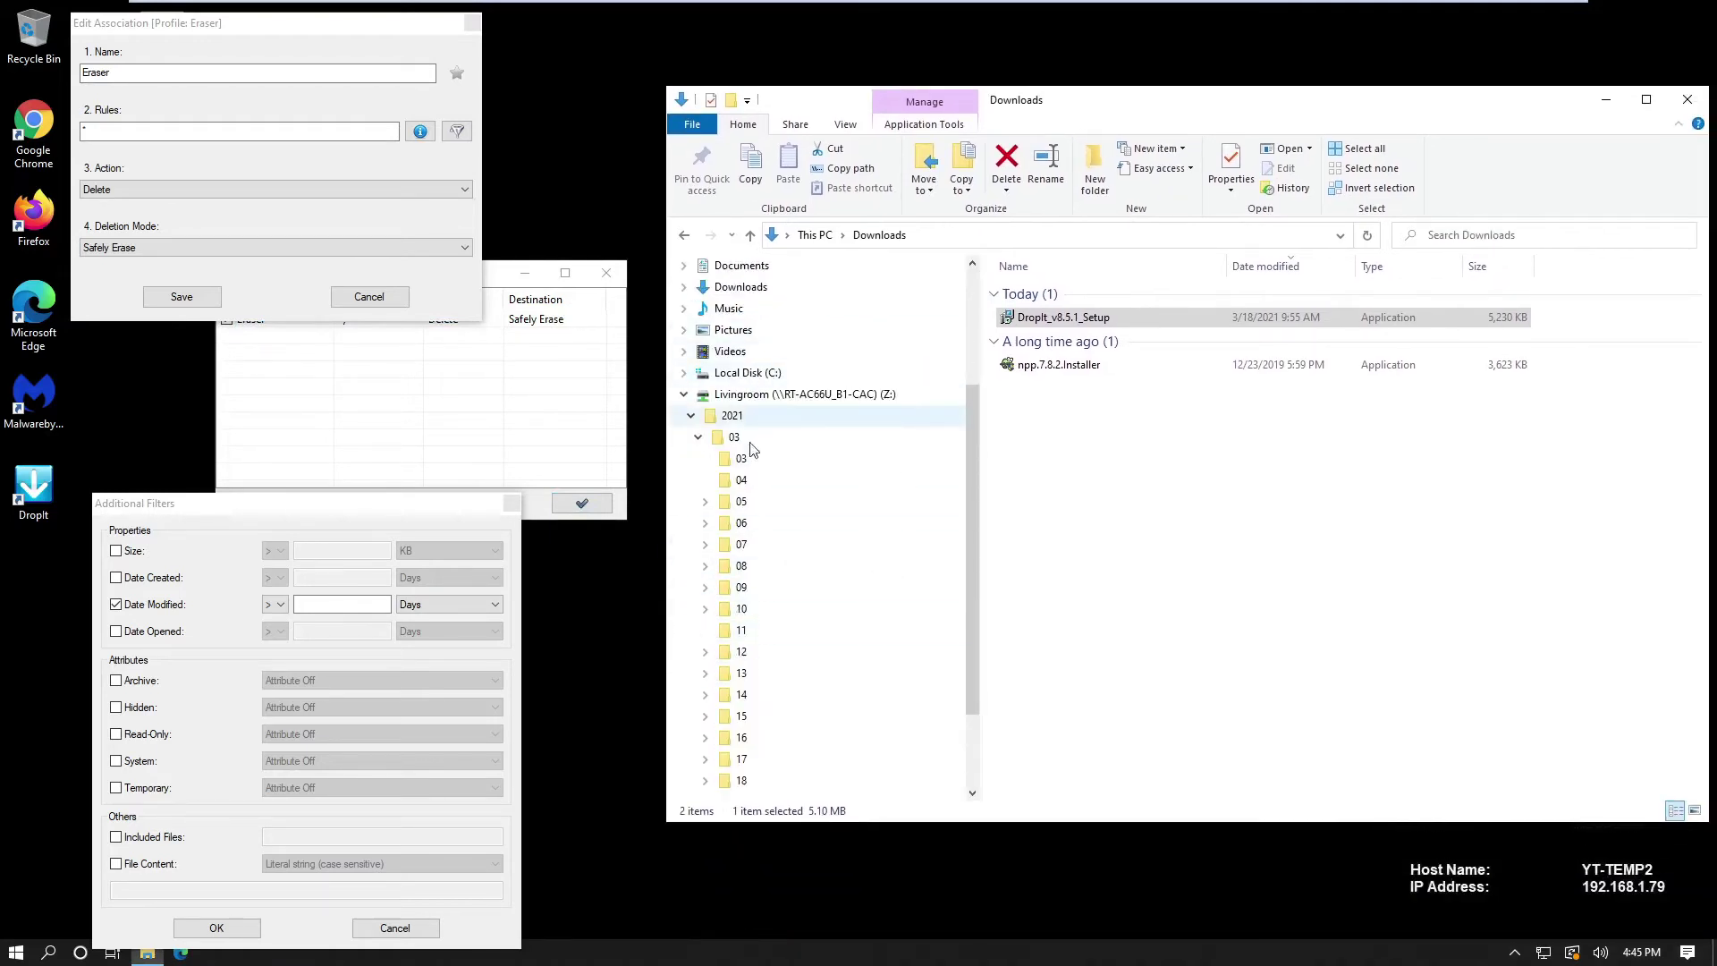
left_click_drag(971, 620, 975, 705)
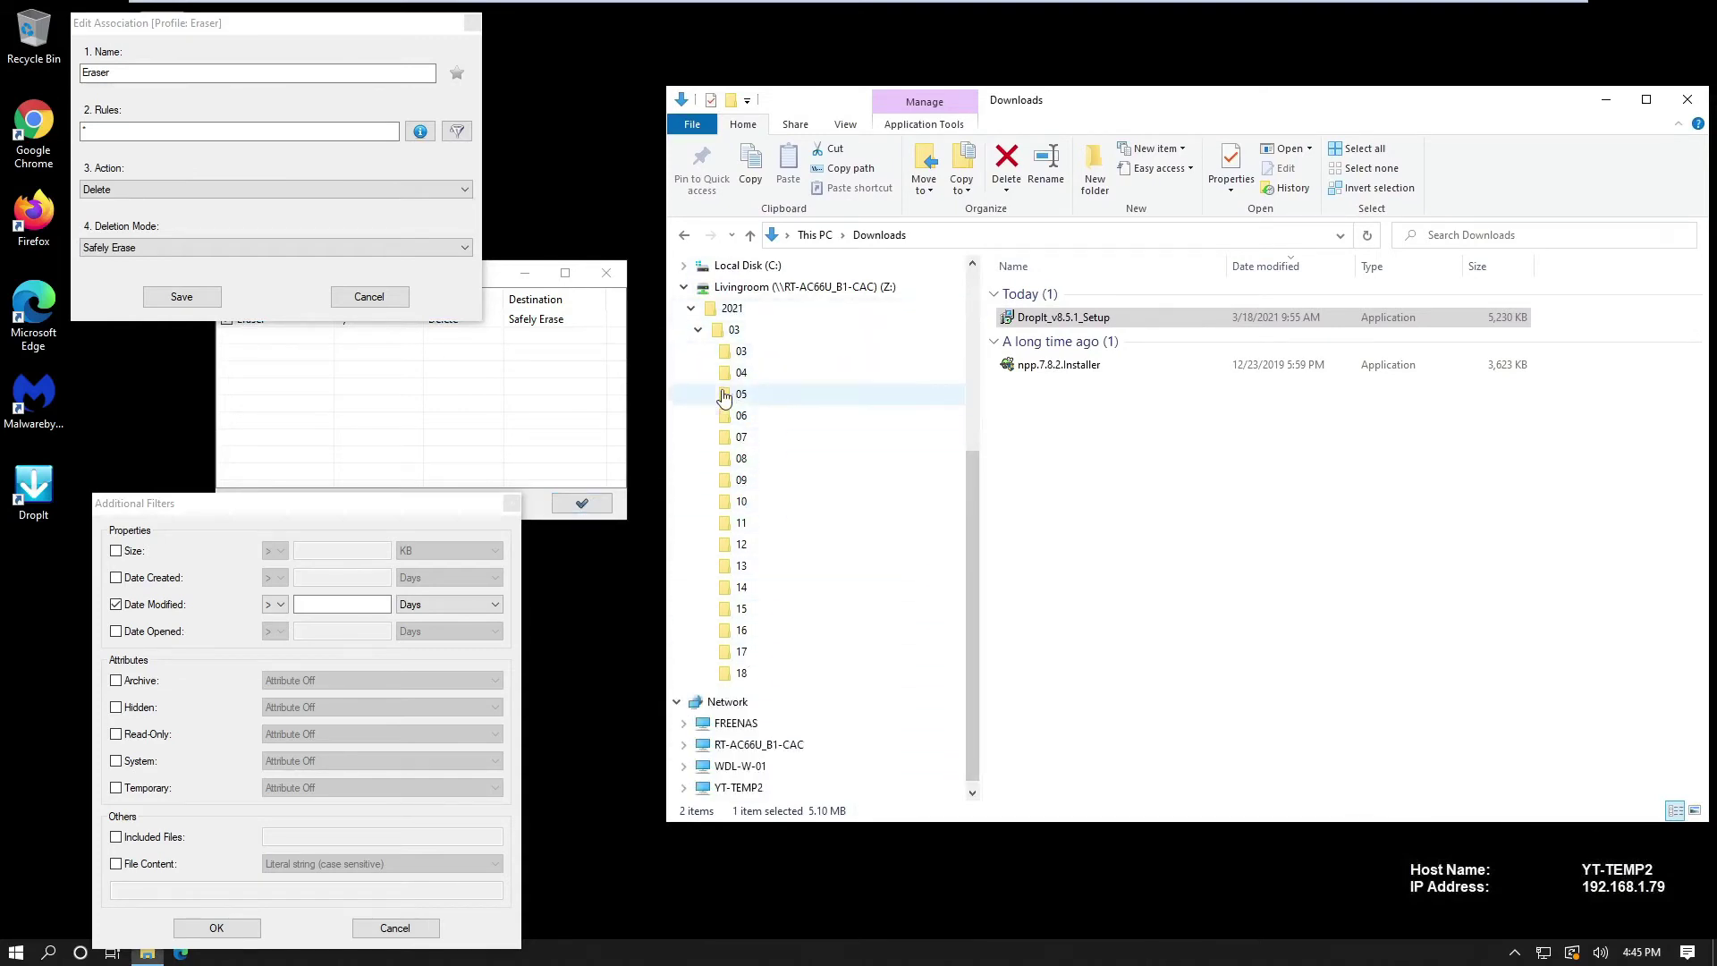
left_click(774, 352)
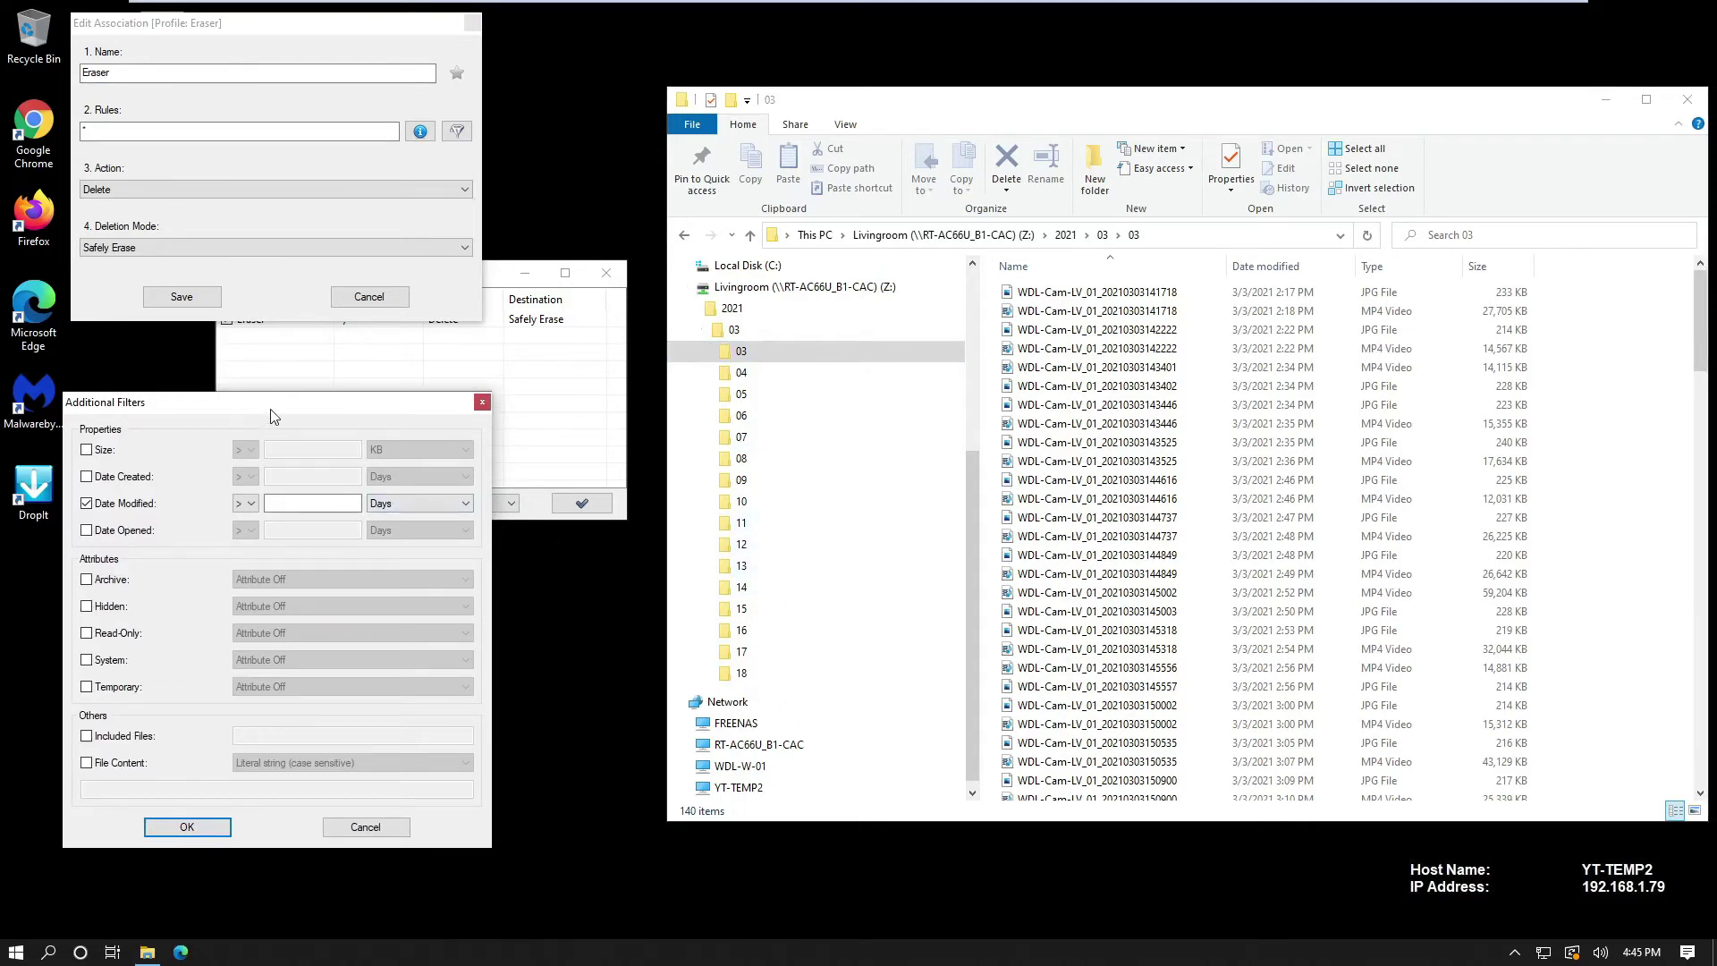
Step: Set the Date Modified filter to greater than 7 days and accept the additional filters
left_click_drag(262, 404, 613, 359)
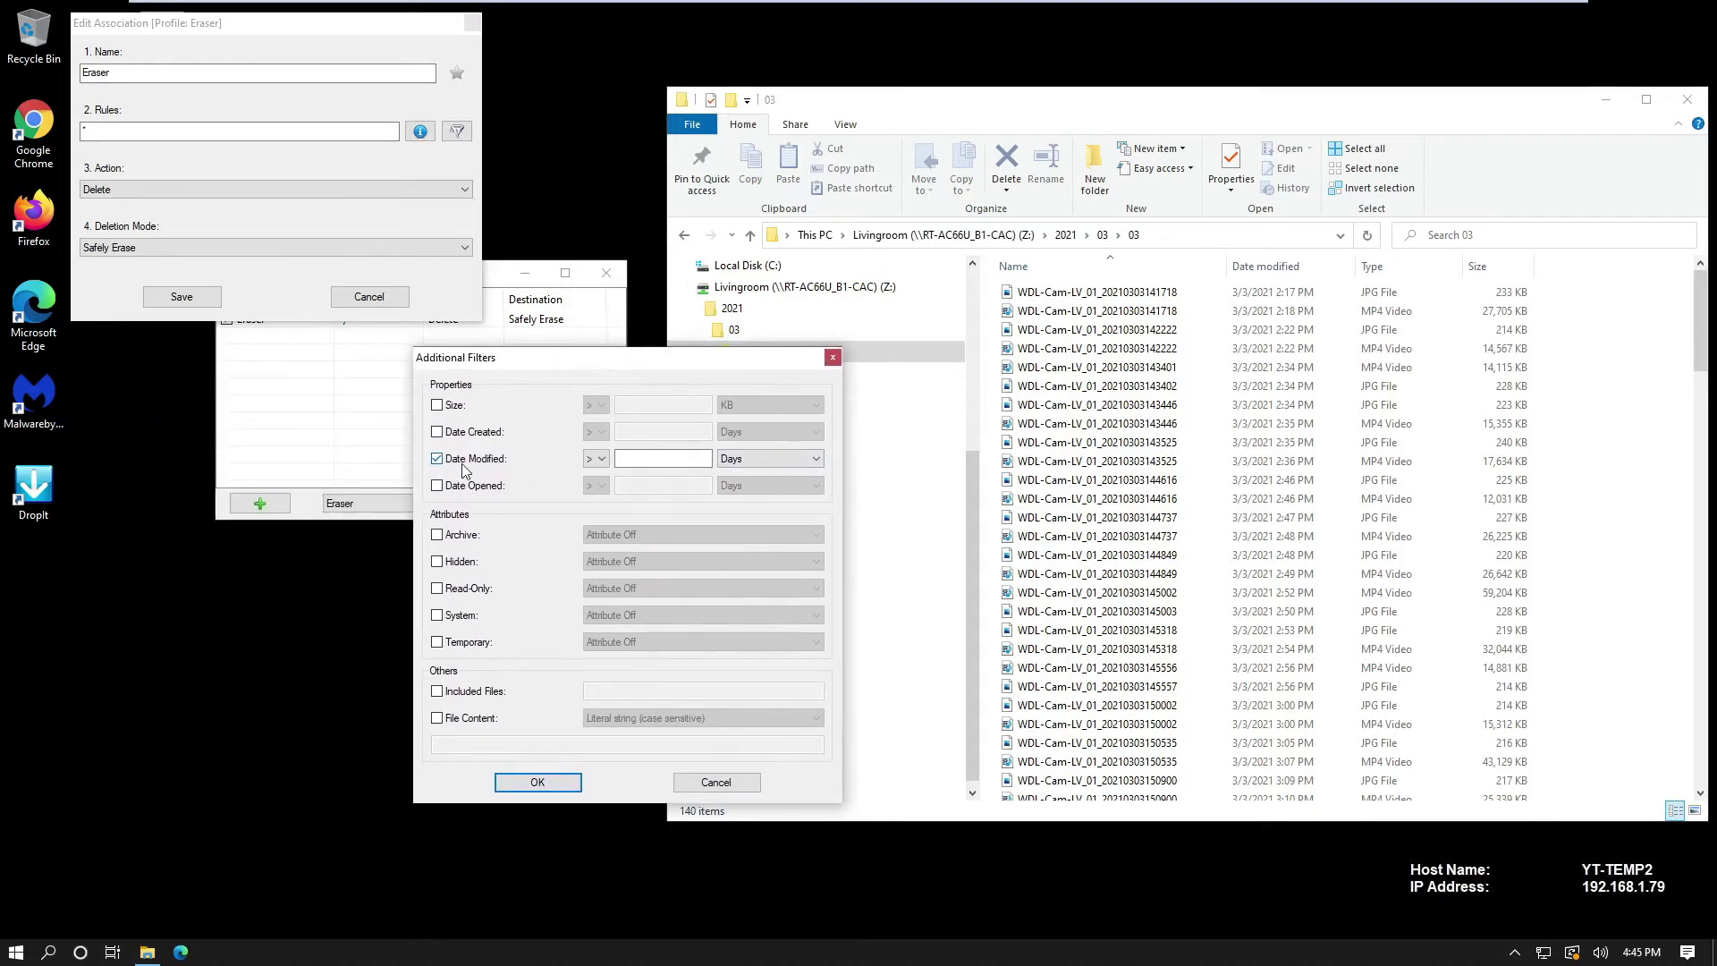
left_click(678, 462)
type("7")
left_click(538, 784)
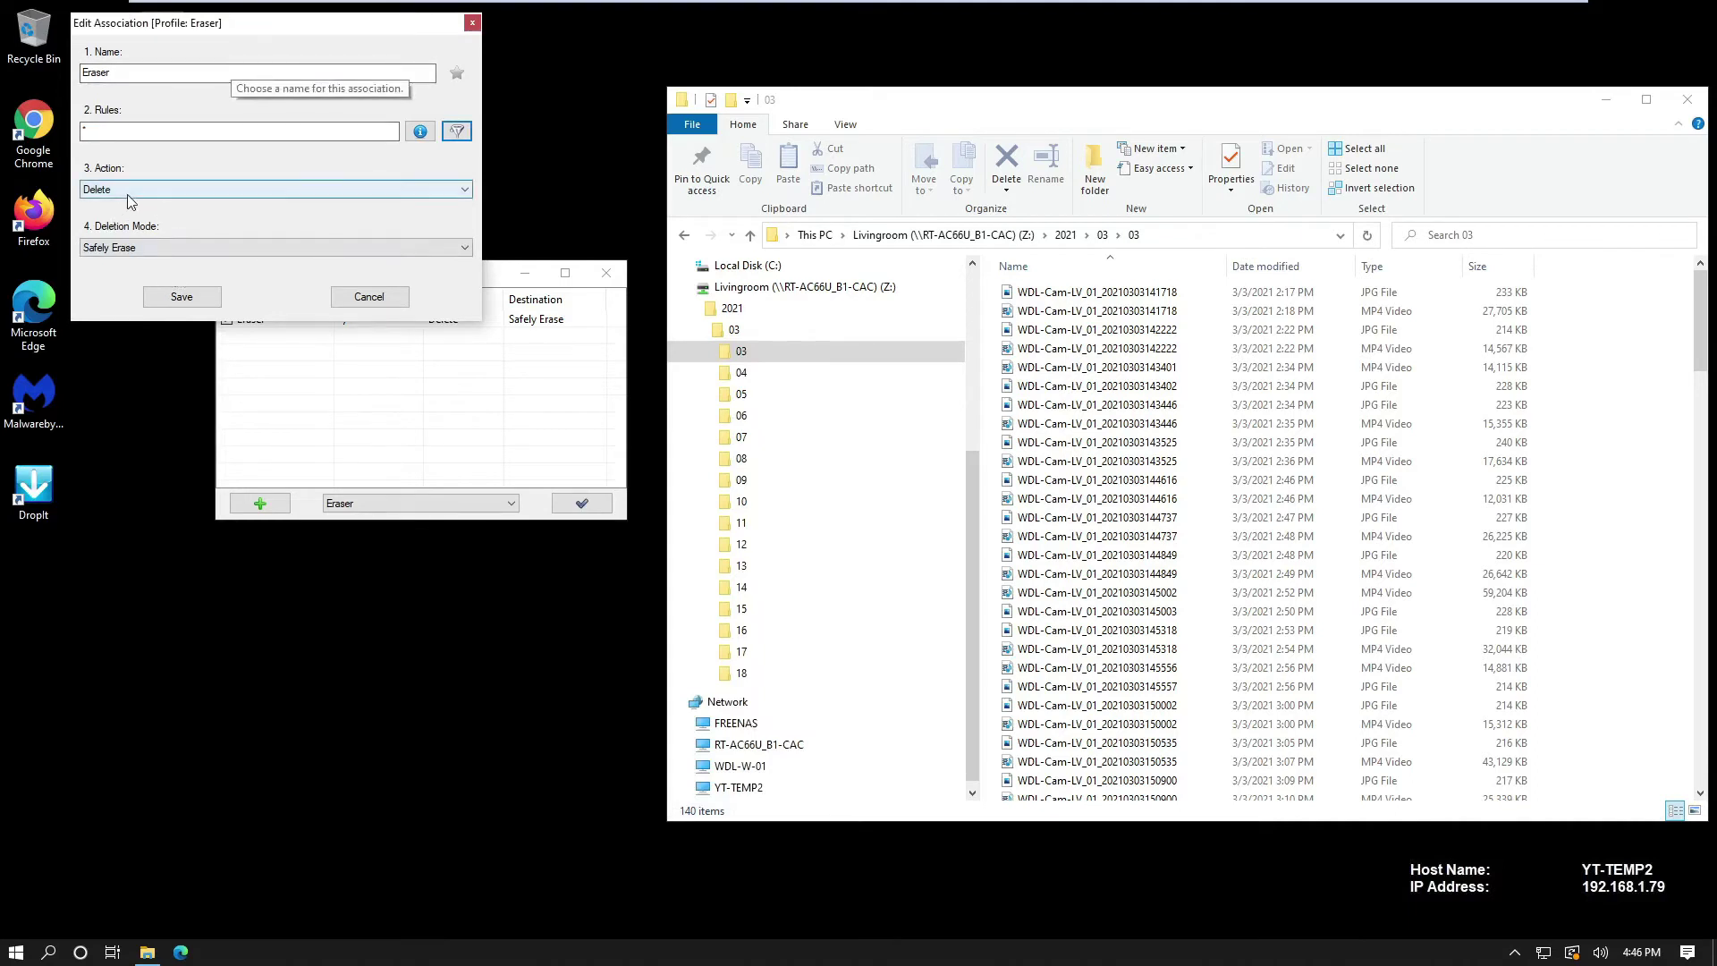
Step: Set the Eraser association's deletion mode to Directly Remove and save the association
left_click(132, 250)
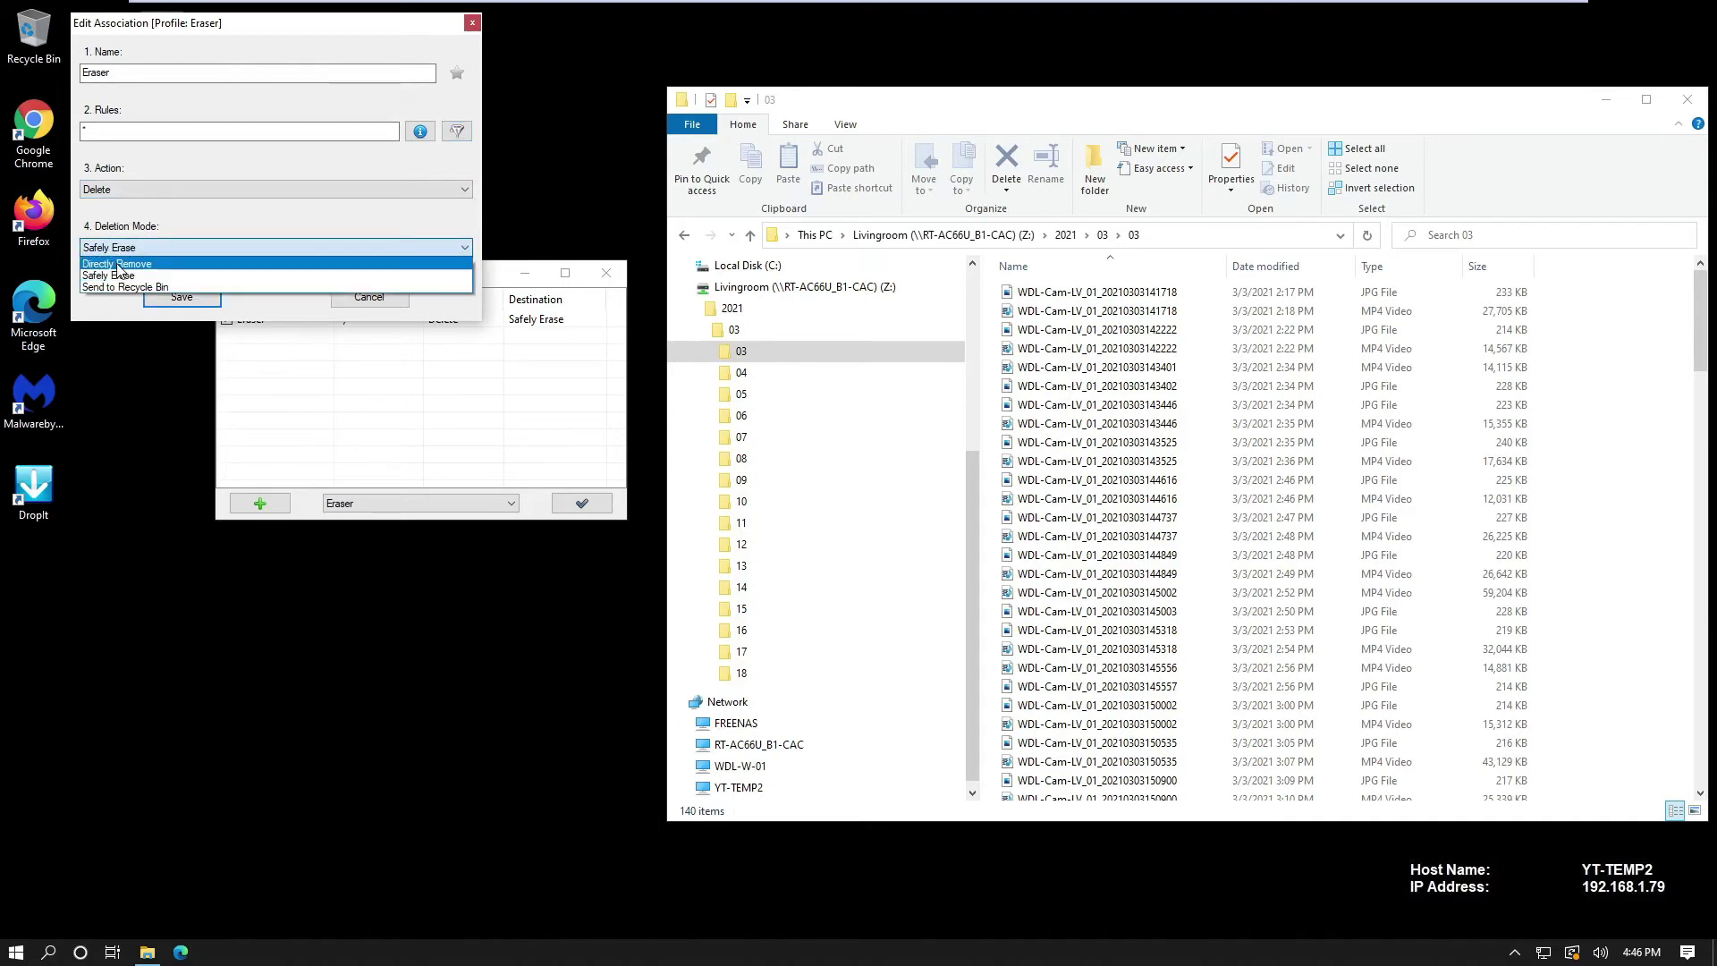
left_click(123, 264)
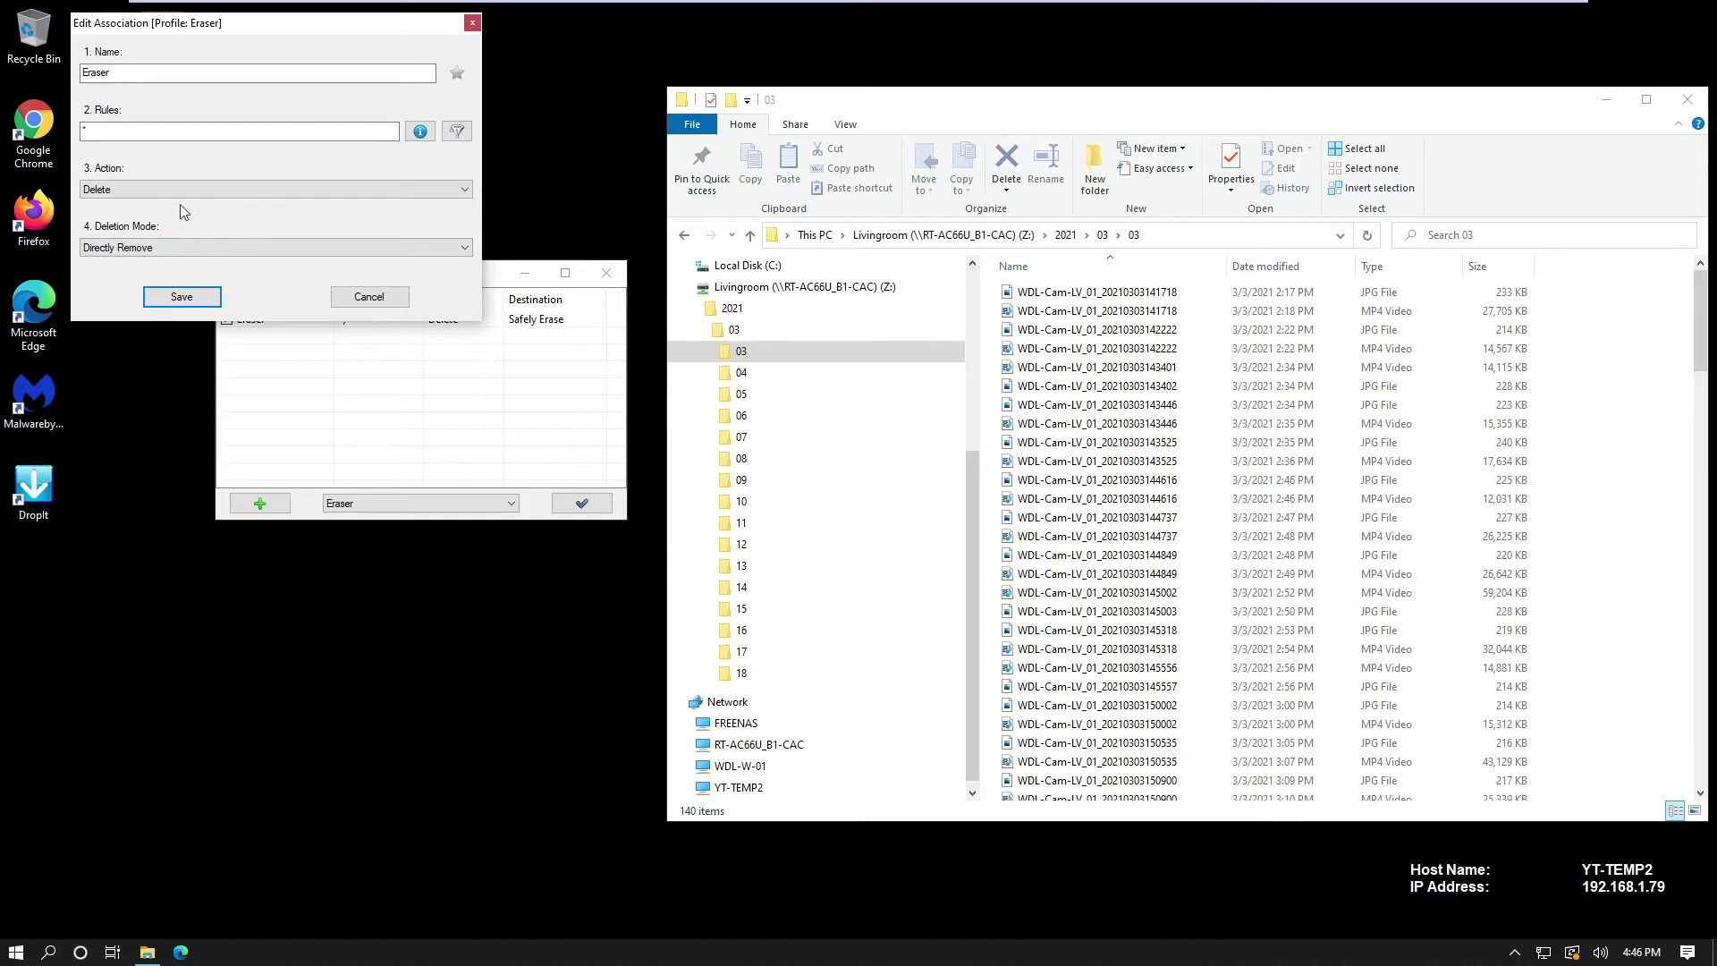
left_click(183, 299)
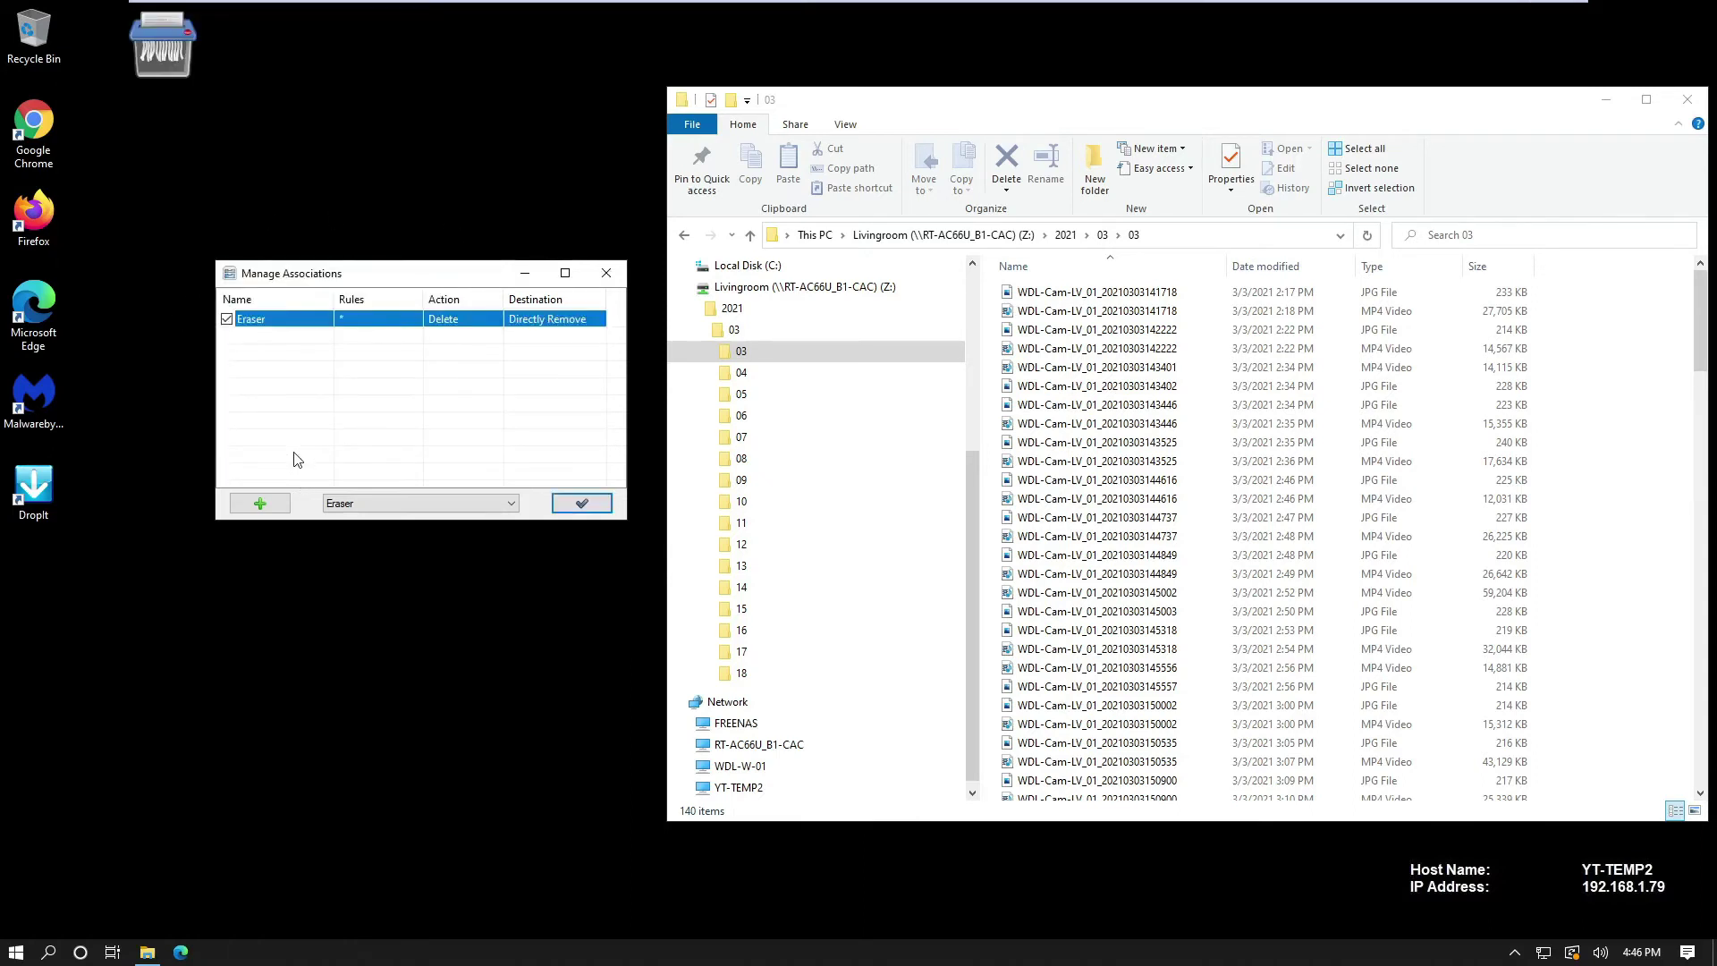
Step: Close the association manager and turn off the partial-failure message and the large loaded files confirmation in DropIt's main options
left_click_drag(417, 286, 353, 252)
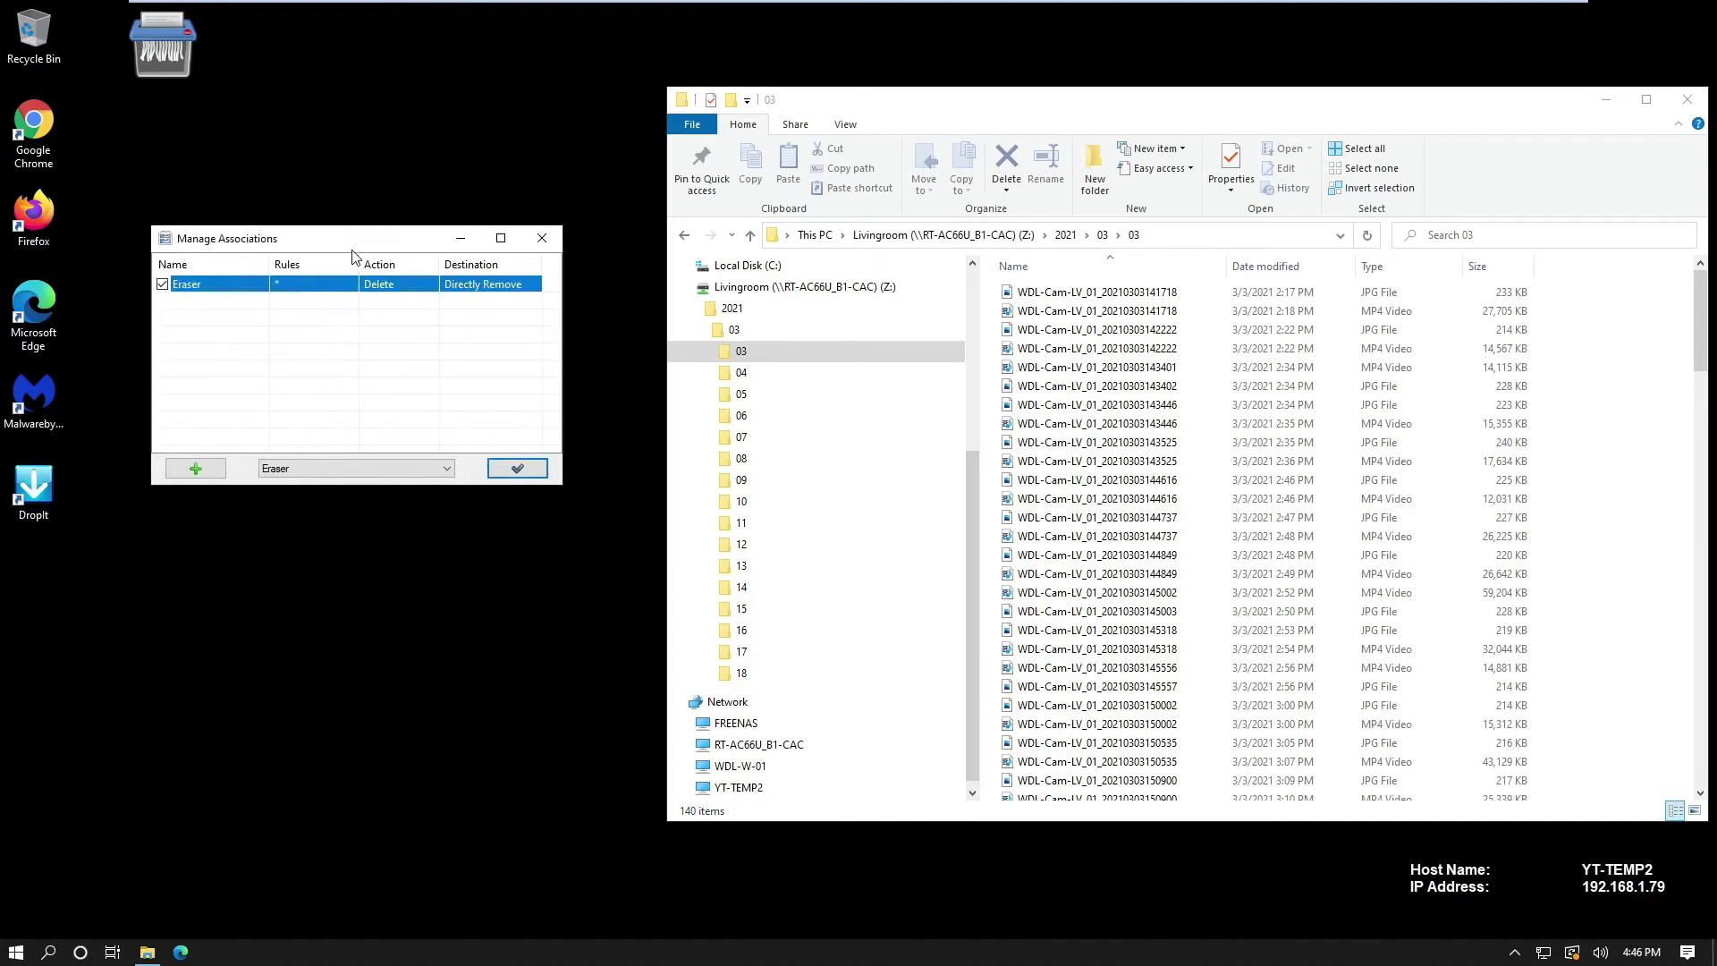
left_click(522, 468)
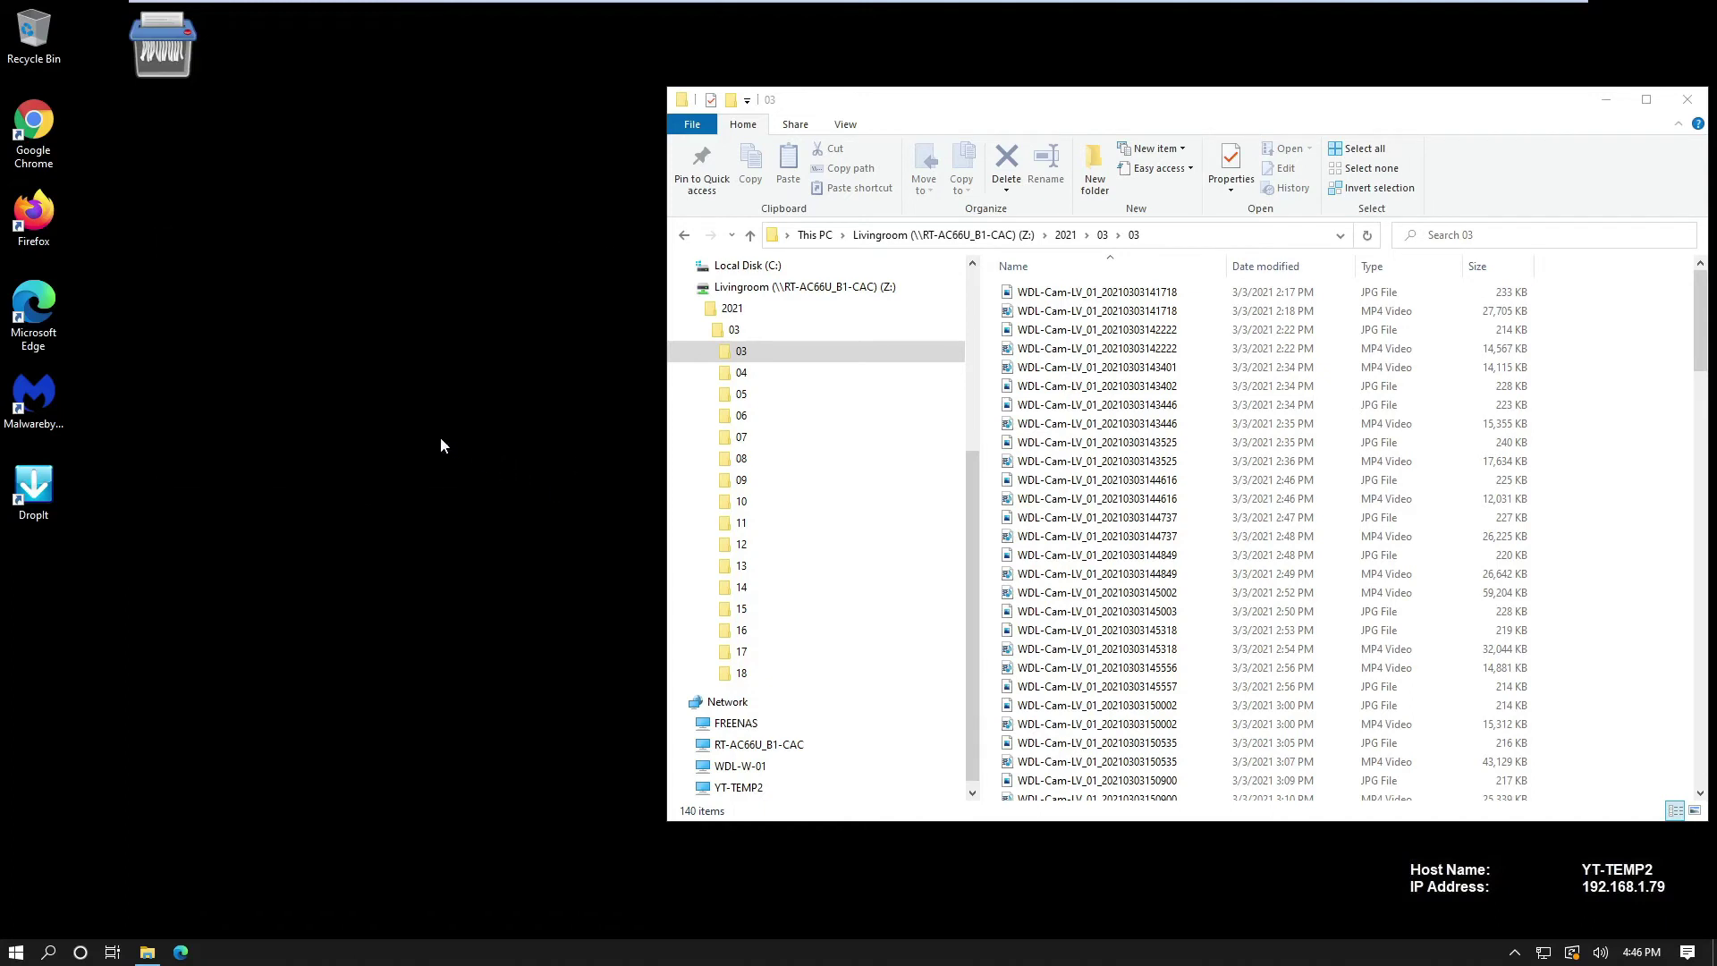
right_click(155, 51)
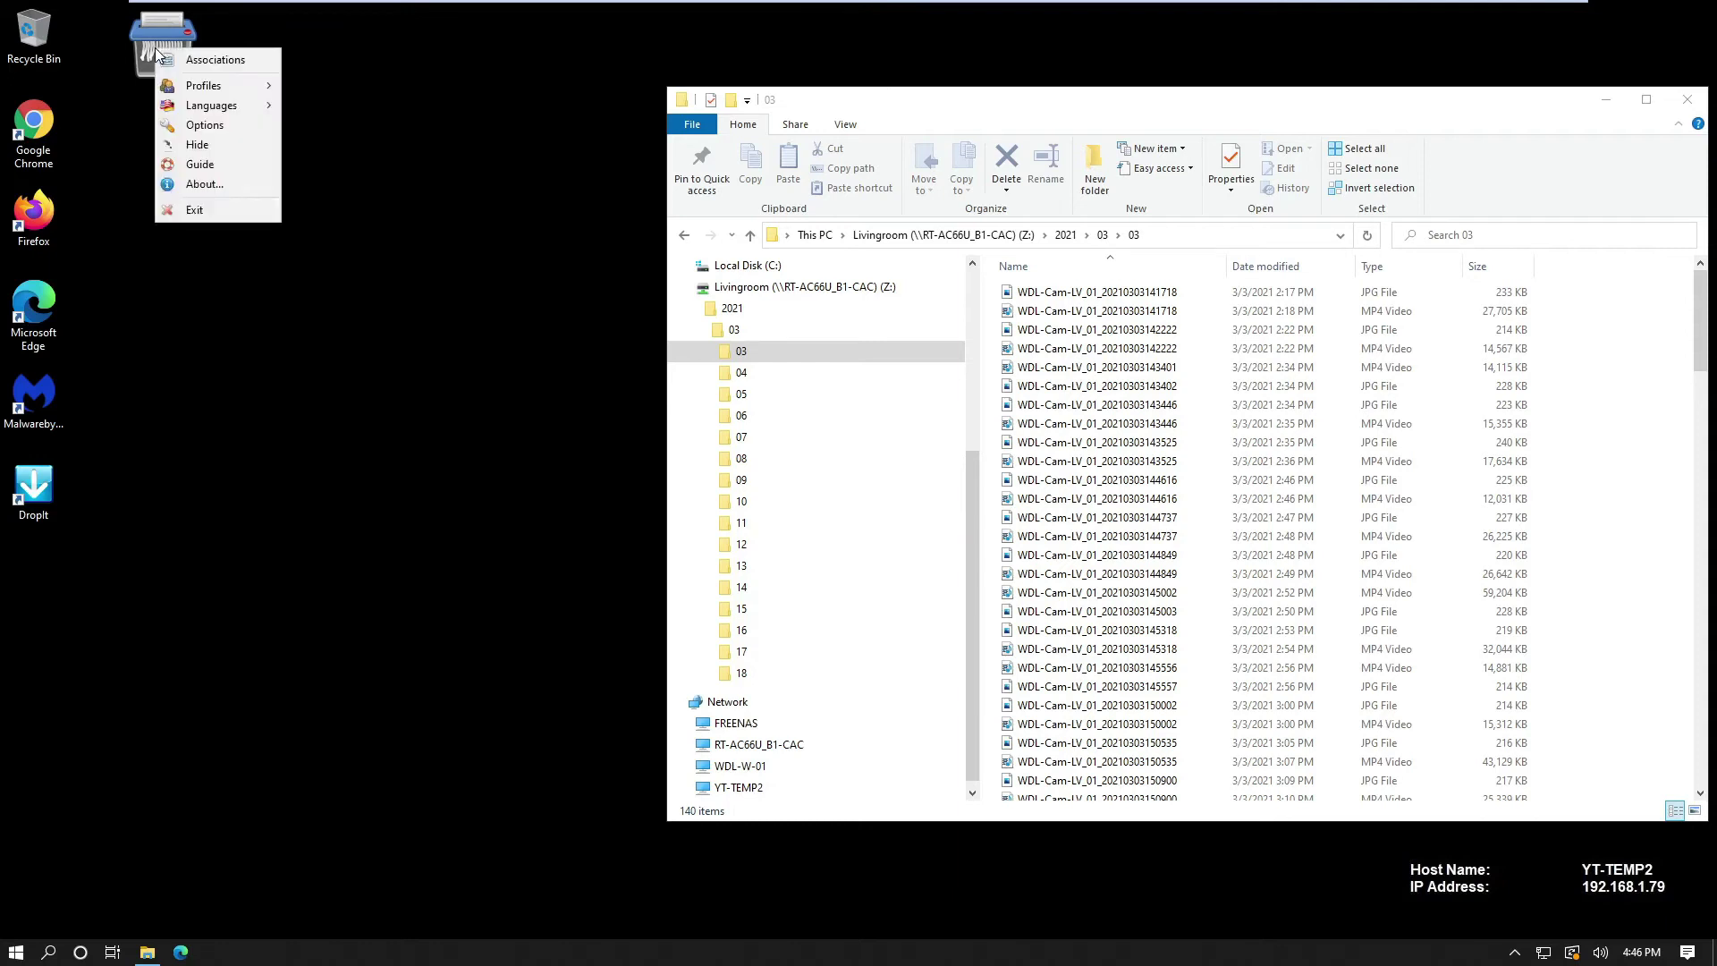
left_click(195, 130)
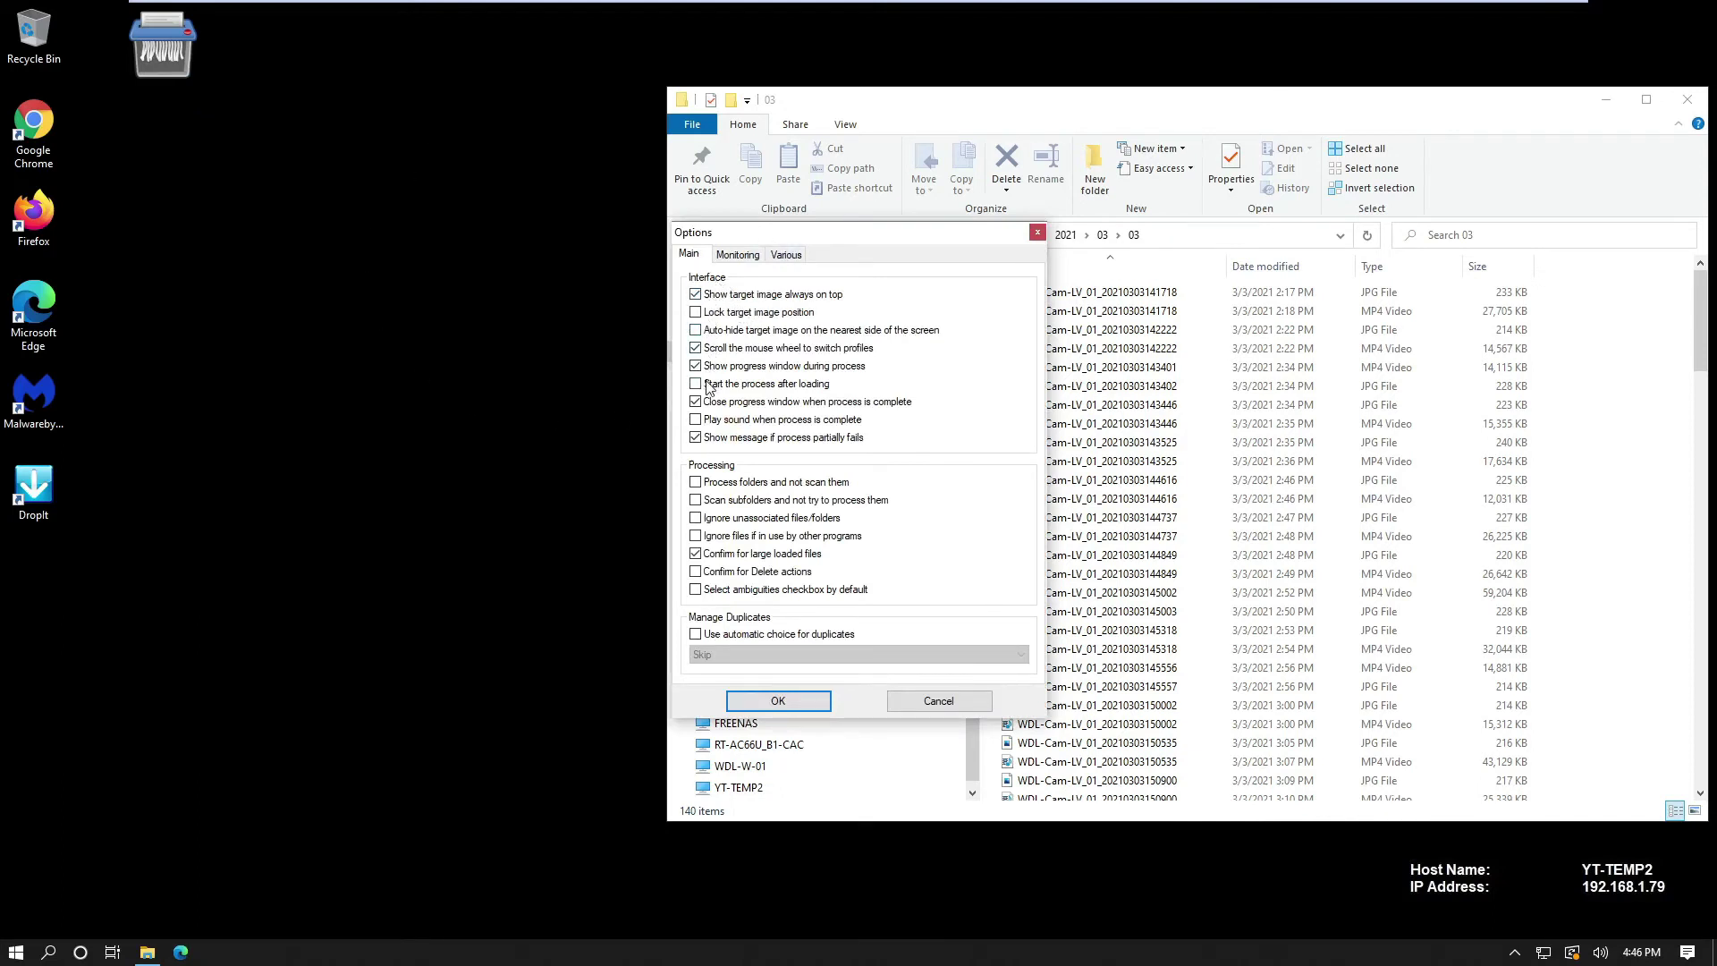
left_click(711, 437)
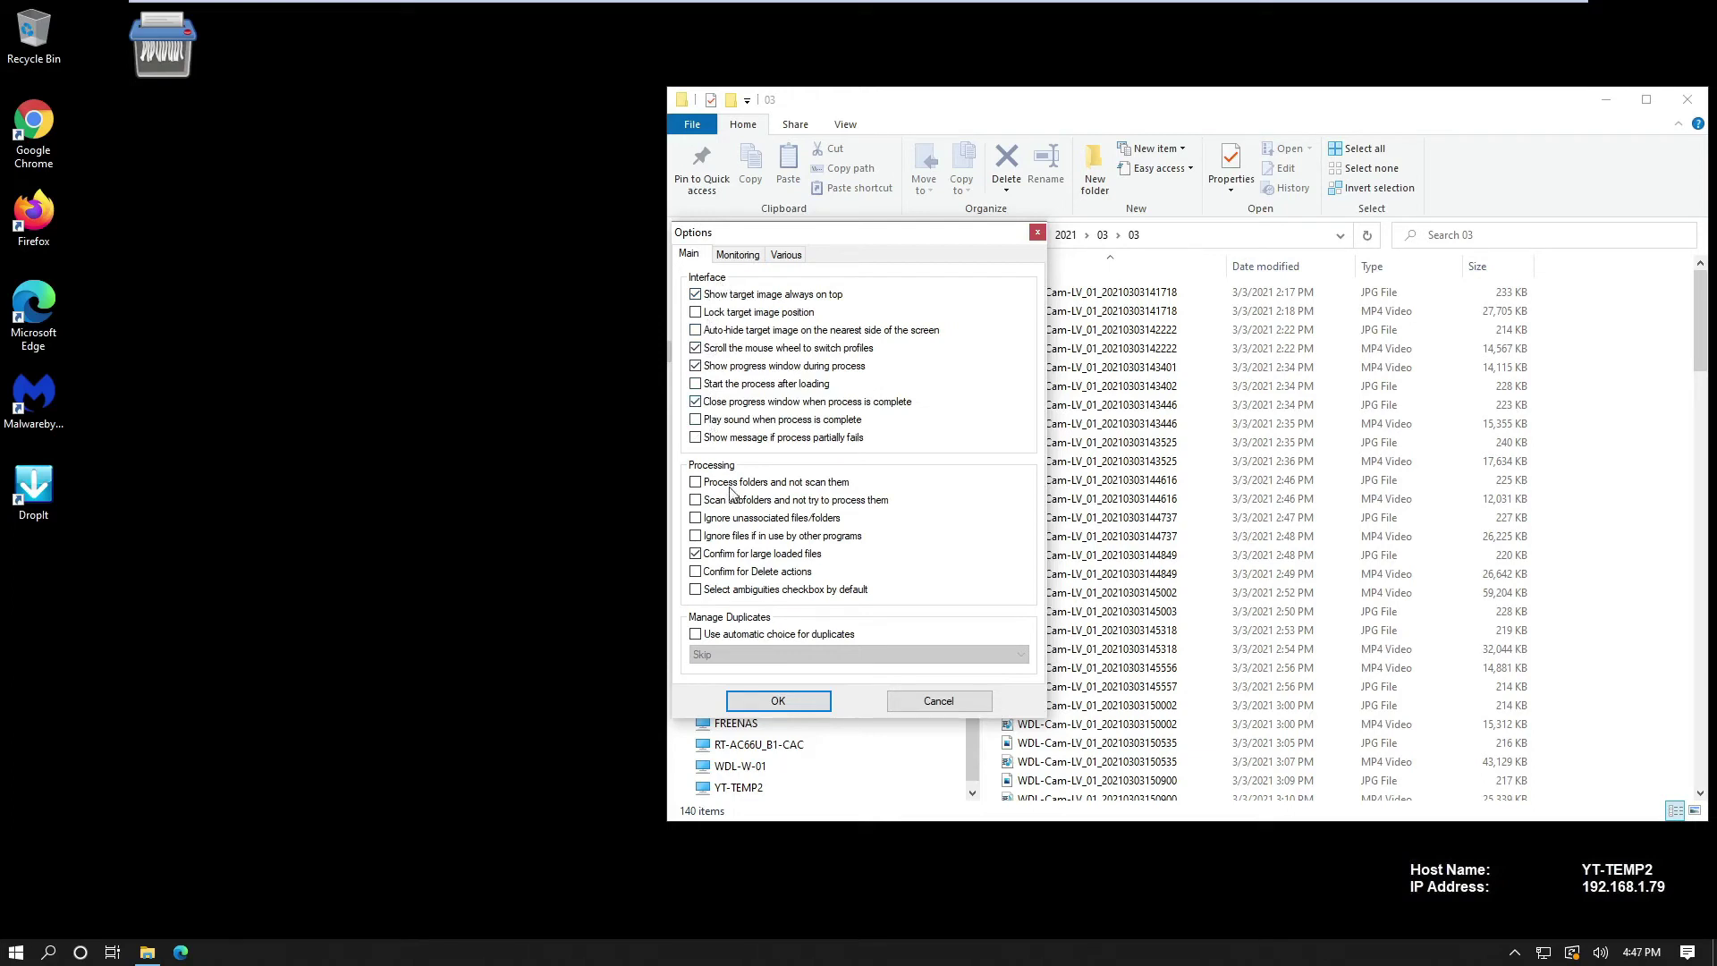
left_click(704, 560)
Step: Enable scanning of monitored folders based on a time interval of 180 seconds
left_click(741, 255)
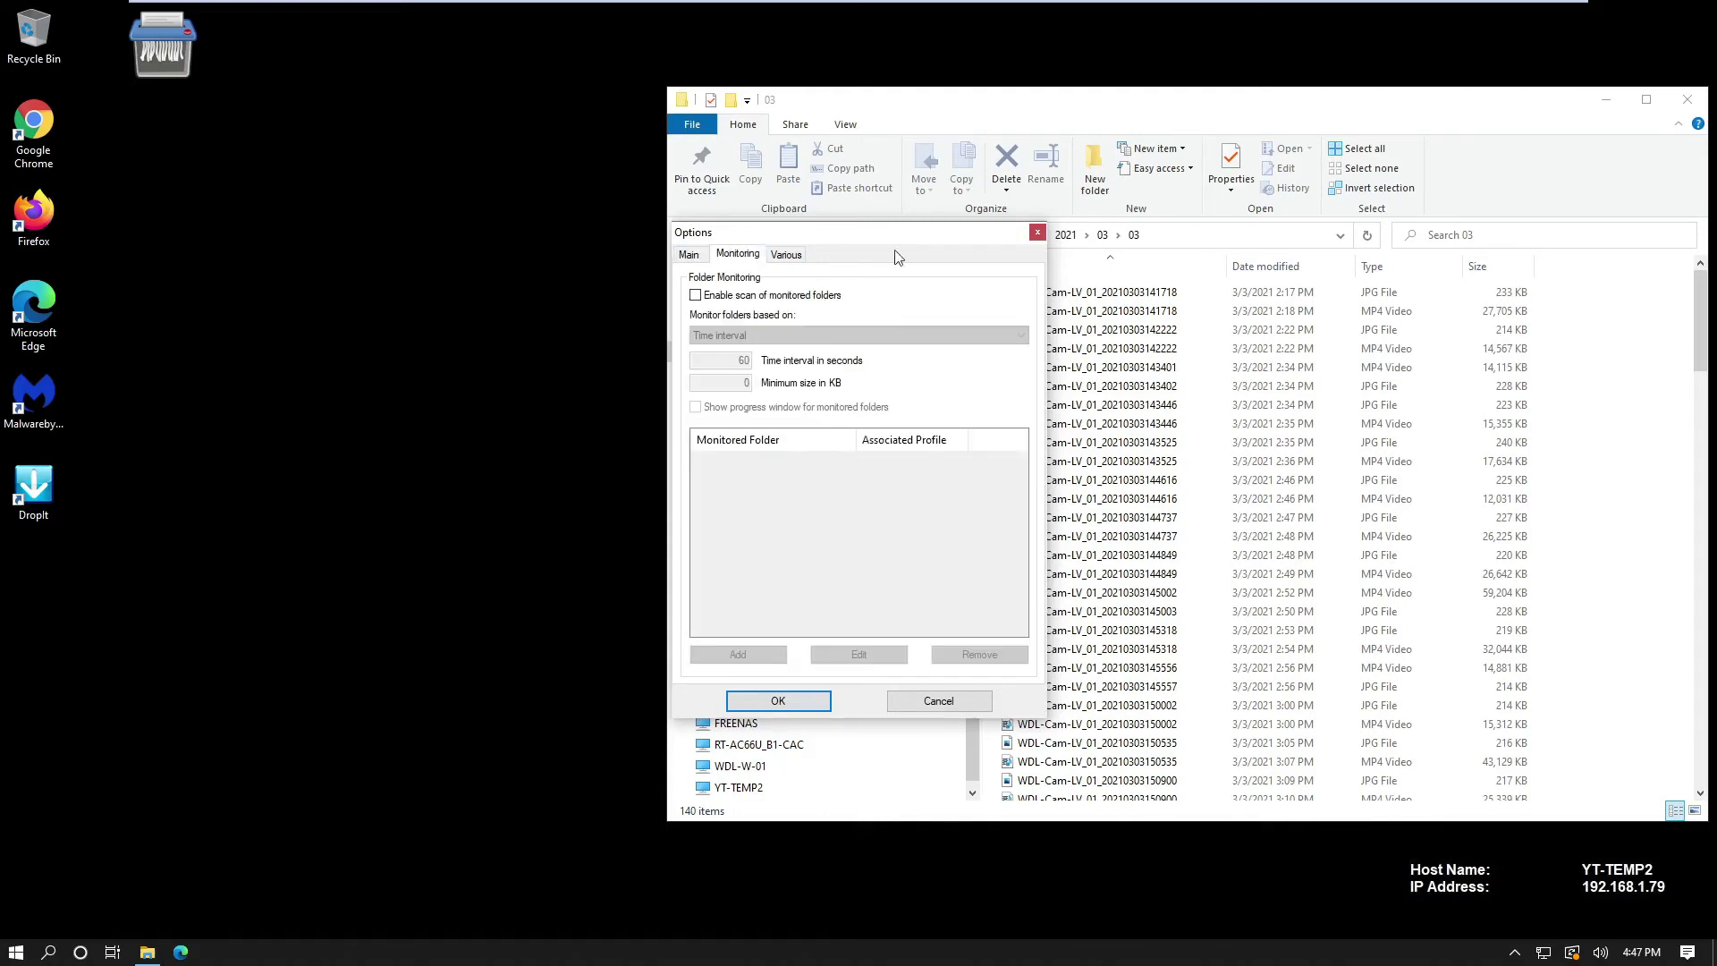
left_click(696, 296)
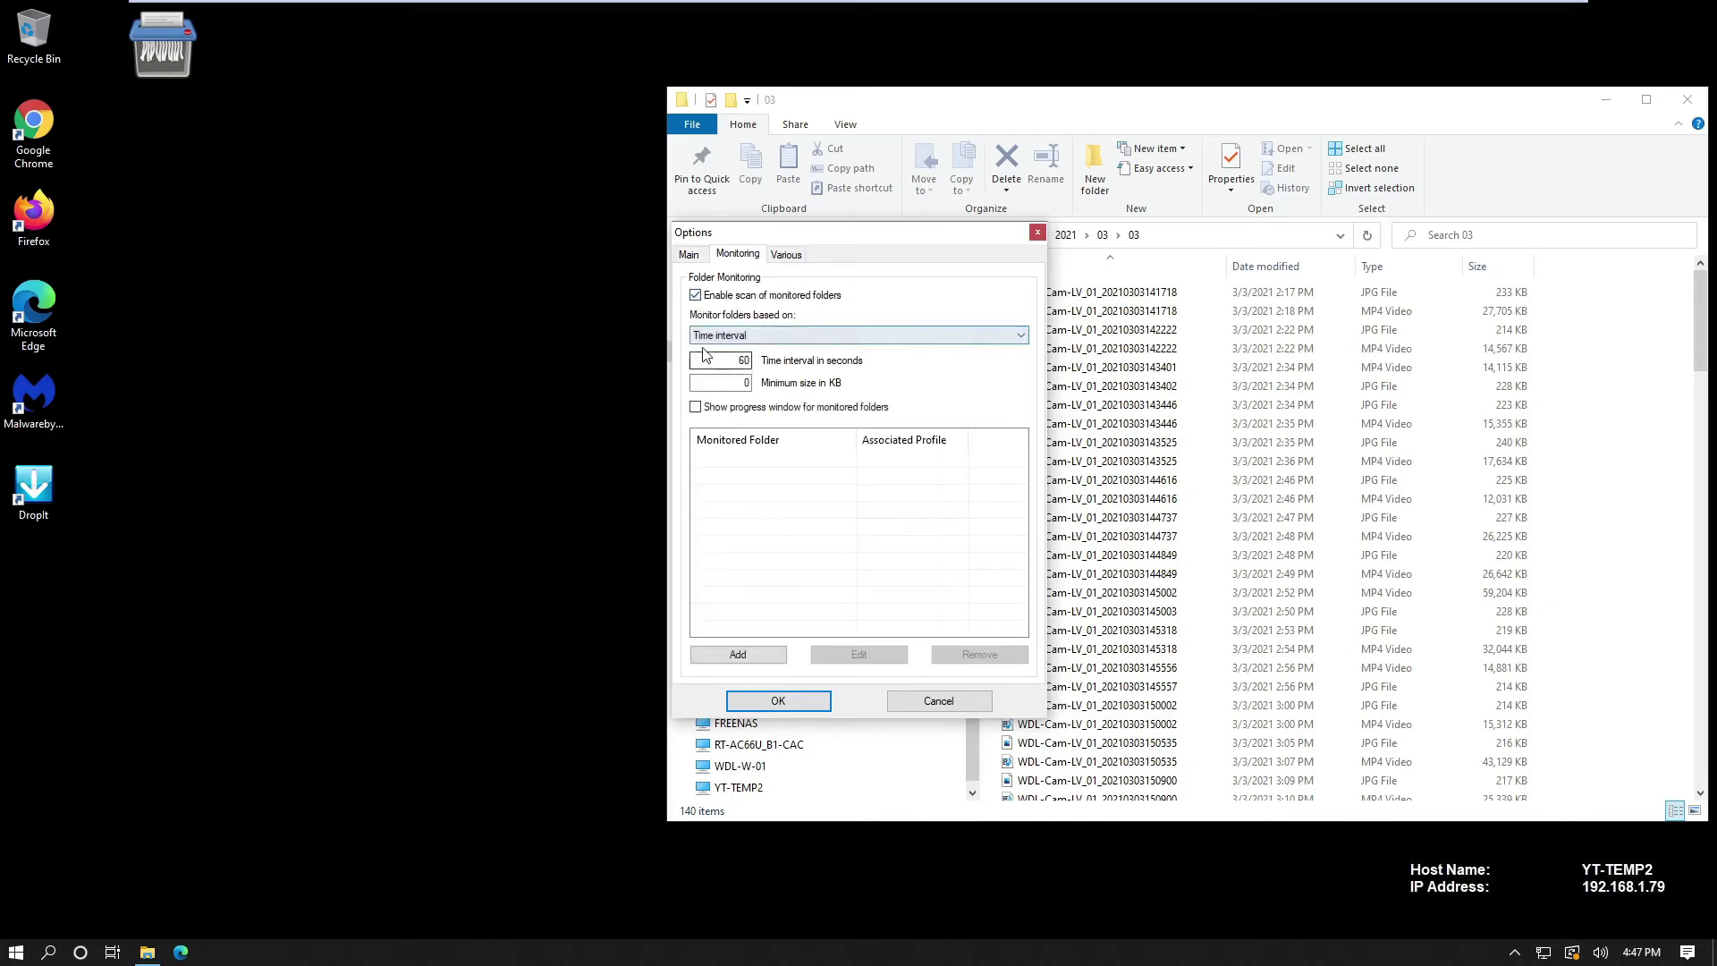
double_click(741, 361)
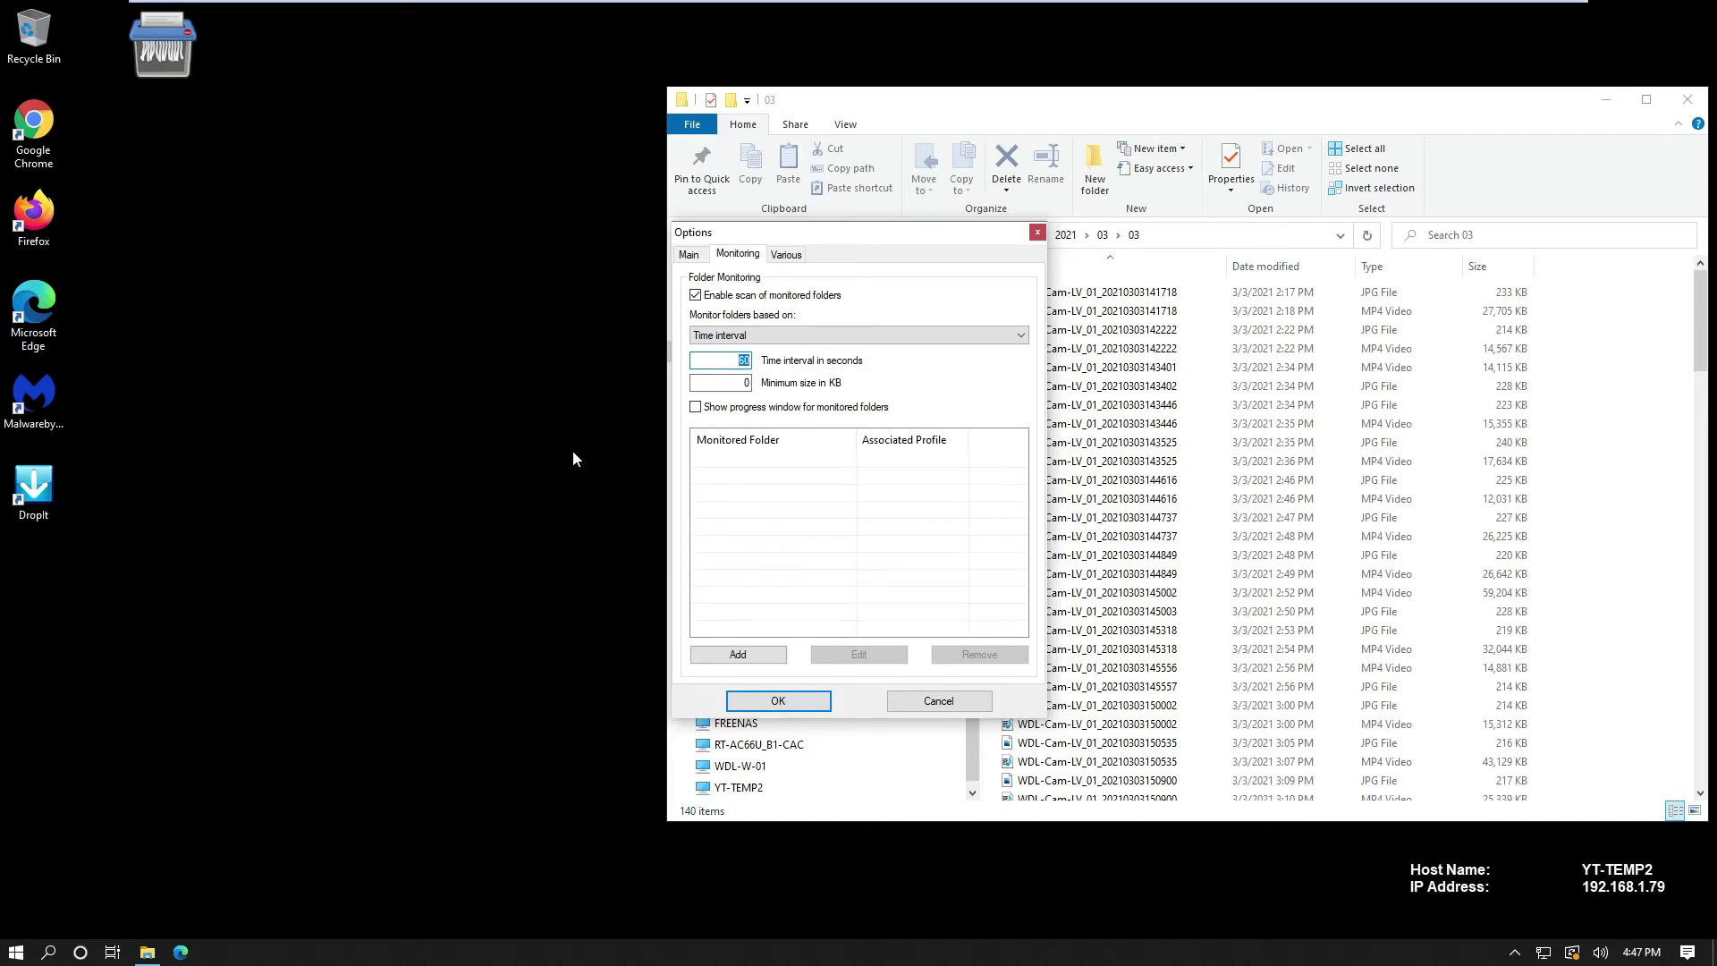
type("180")
Step: Add the Livingroom drive folder Z:\2021 as a monitored folder associated with the Eraser profile
left_click(761, 660)
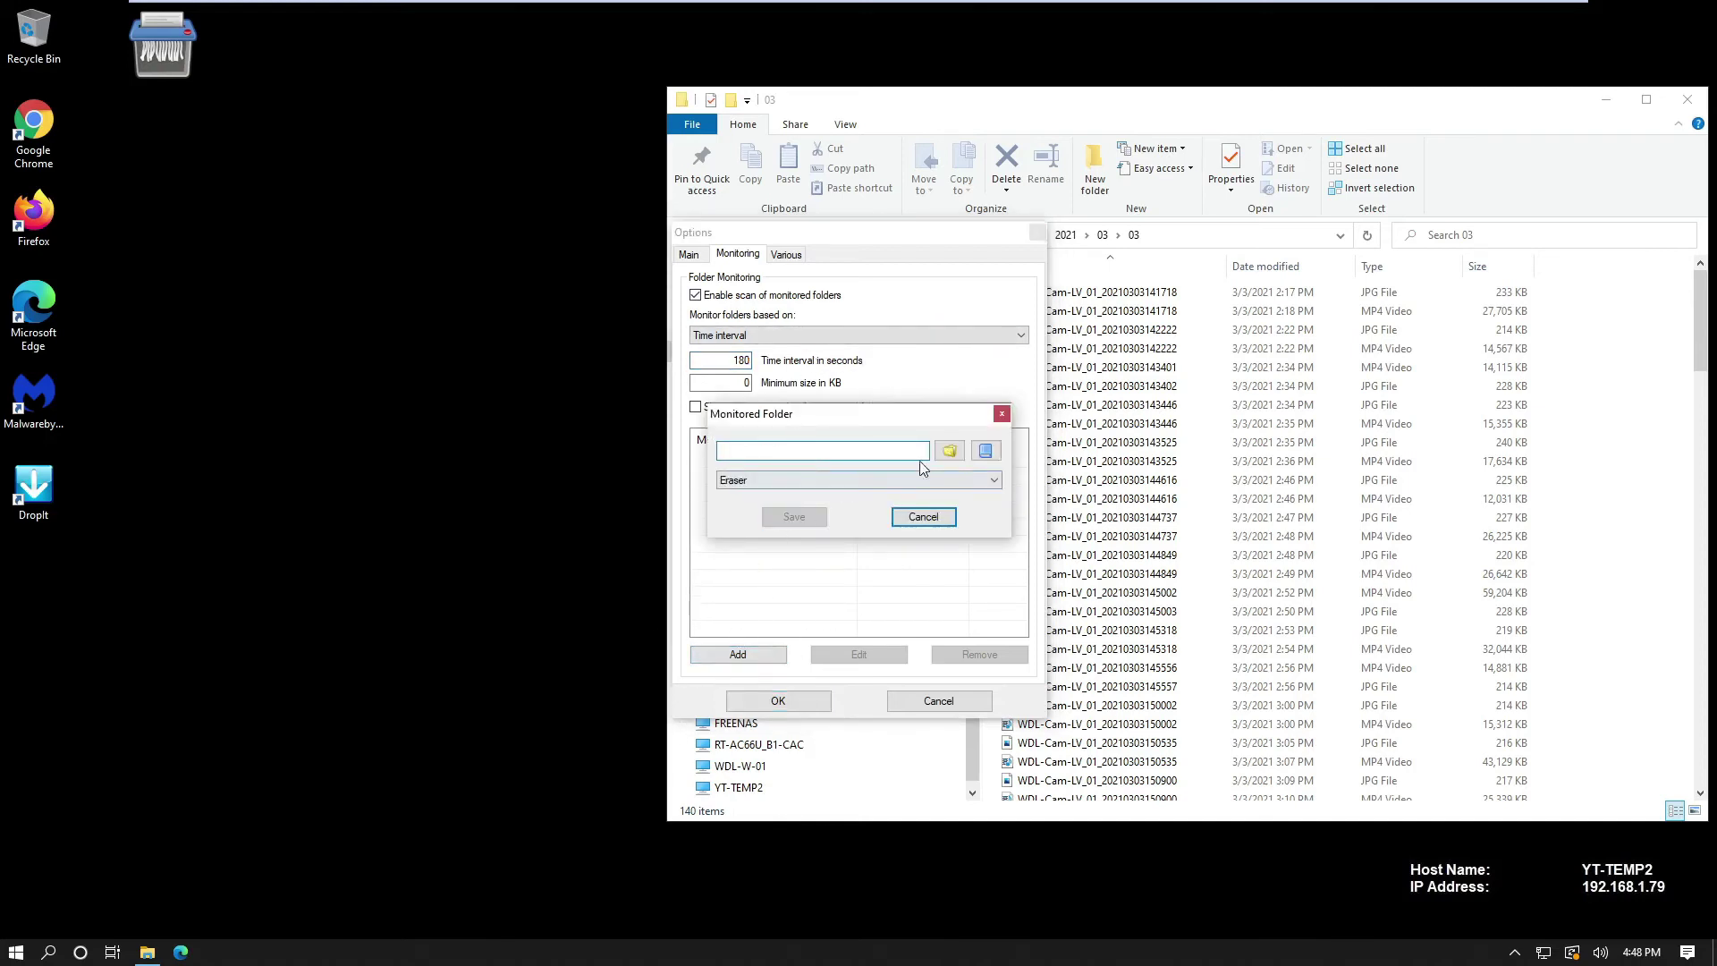
left_click(950, 450)
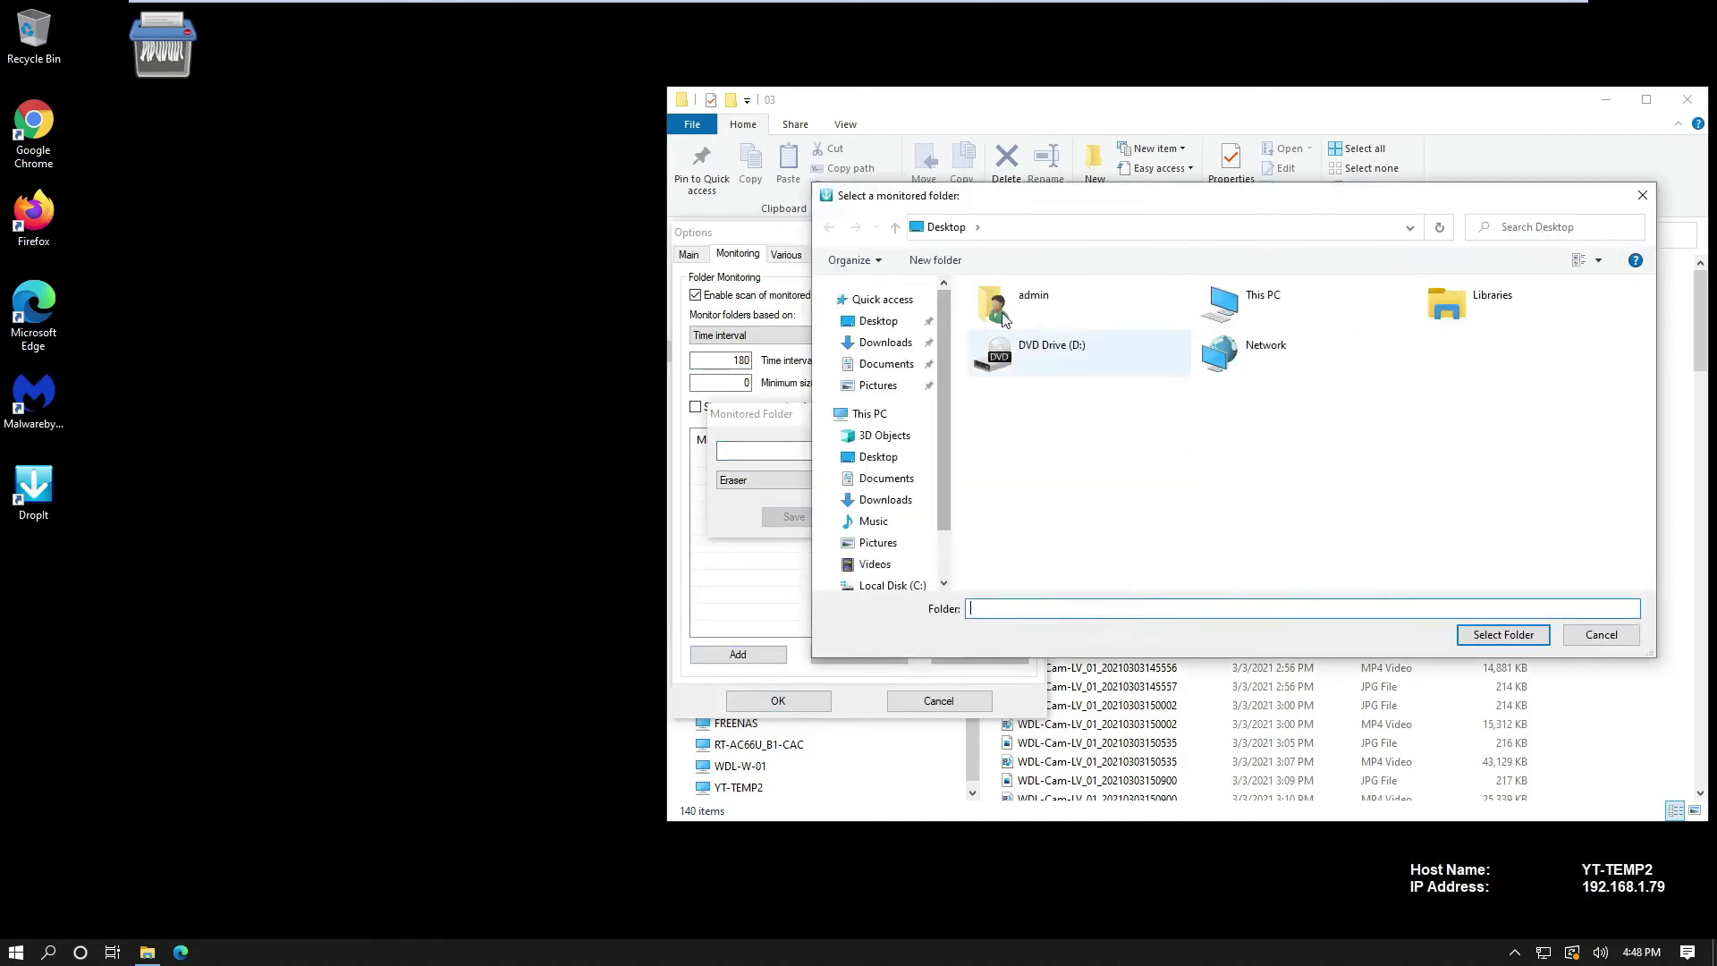
scroll(941, 399, "down", 2)
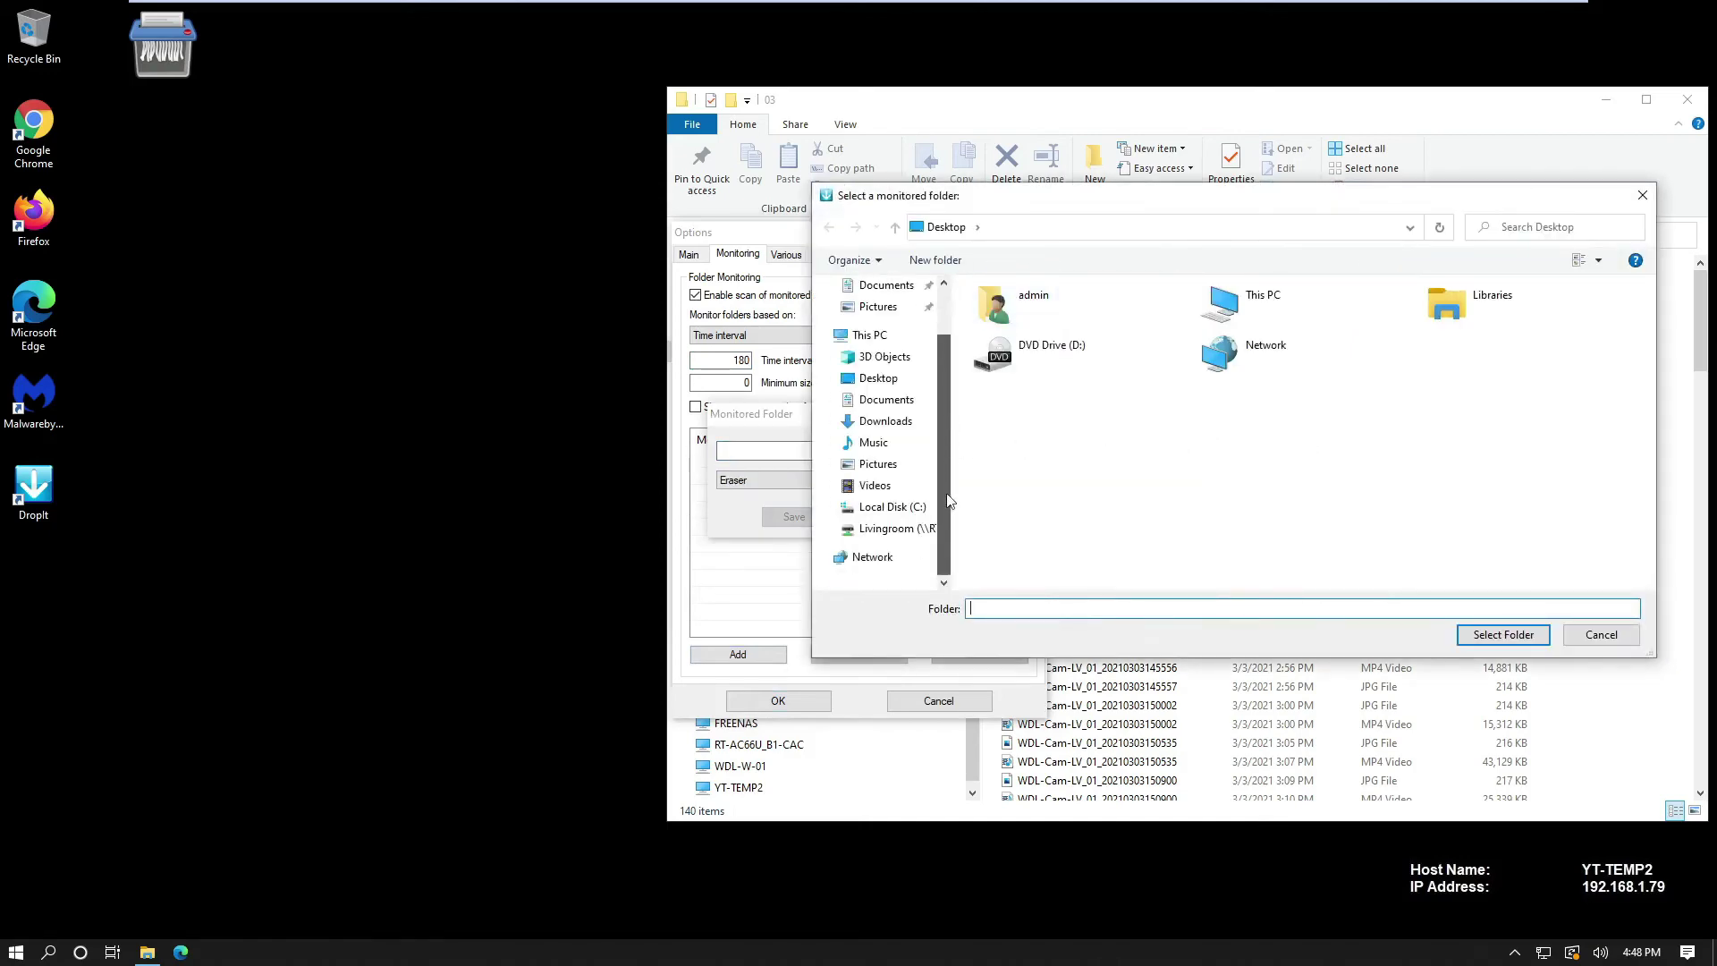
left_click(827, 507)
left_click(885, 583)
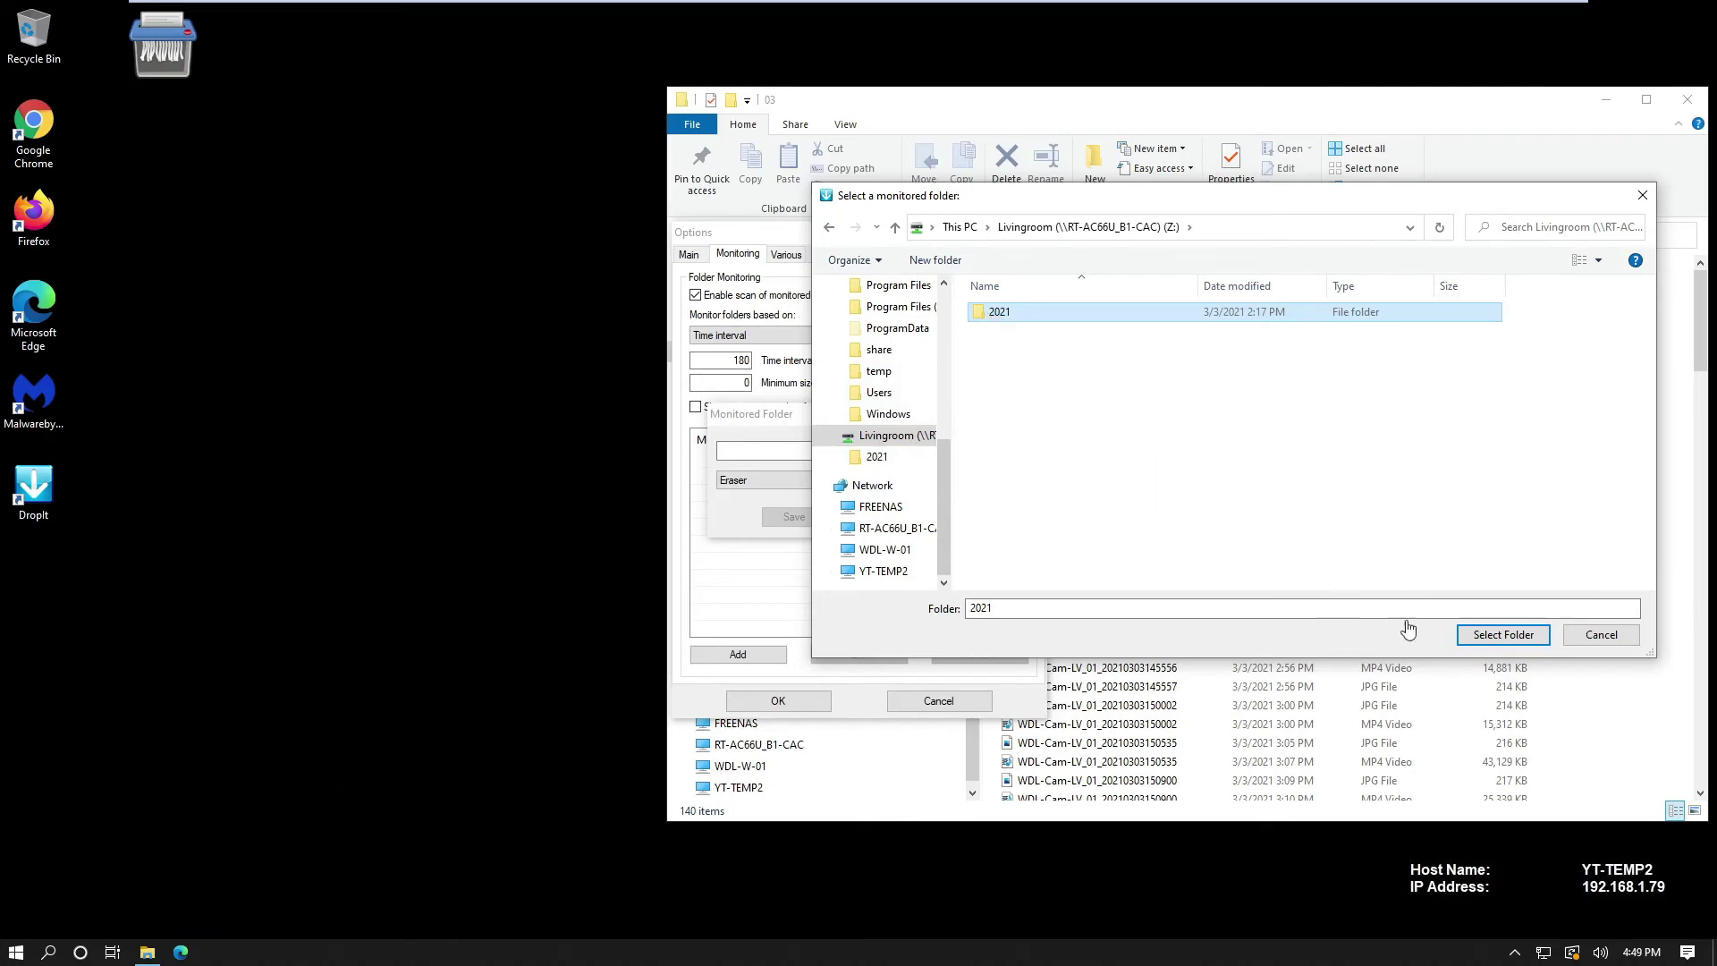
left_click(1500, 637)
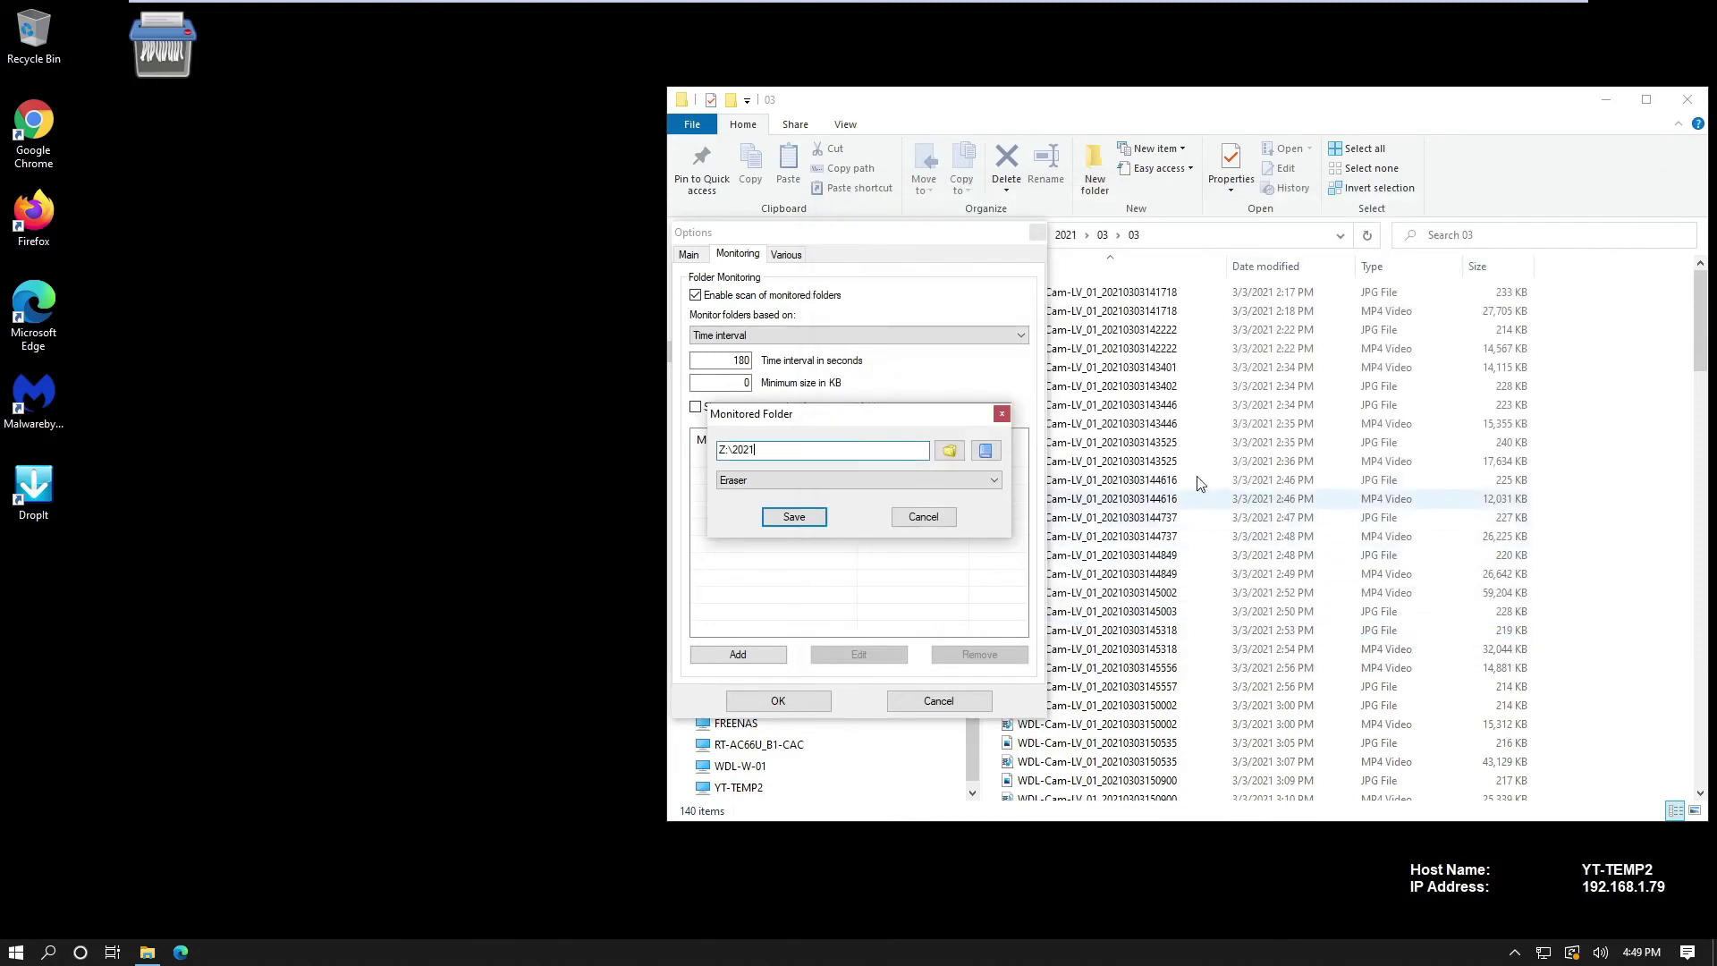
left_click(786, 517)
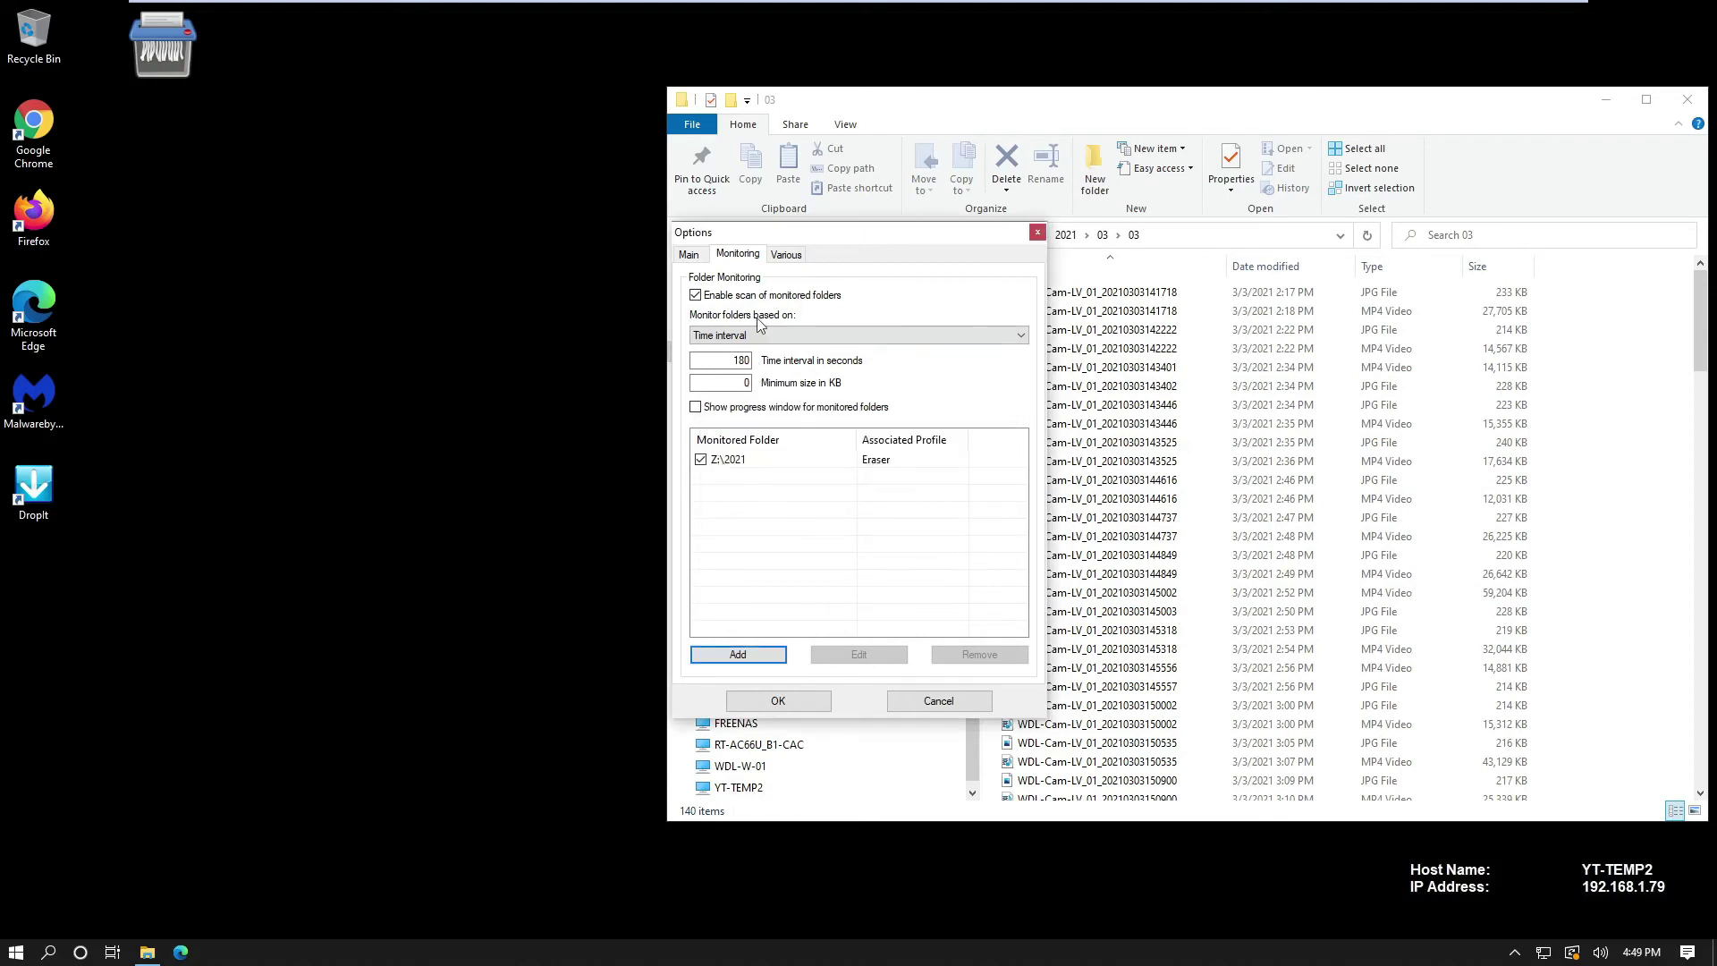
Step: Enable starting on system startup, starting minimized to the system tray and writing a log file, and accept the options
left_click(786, 254)
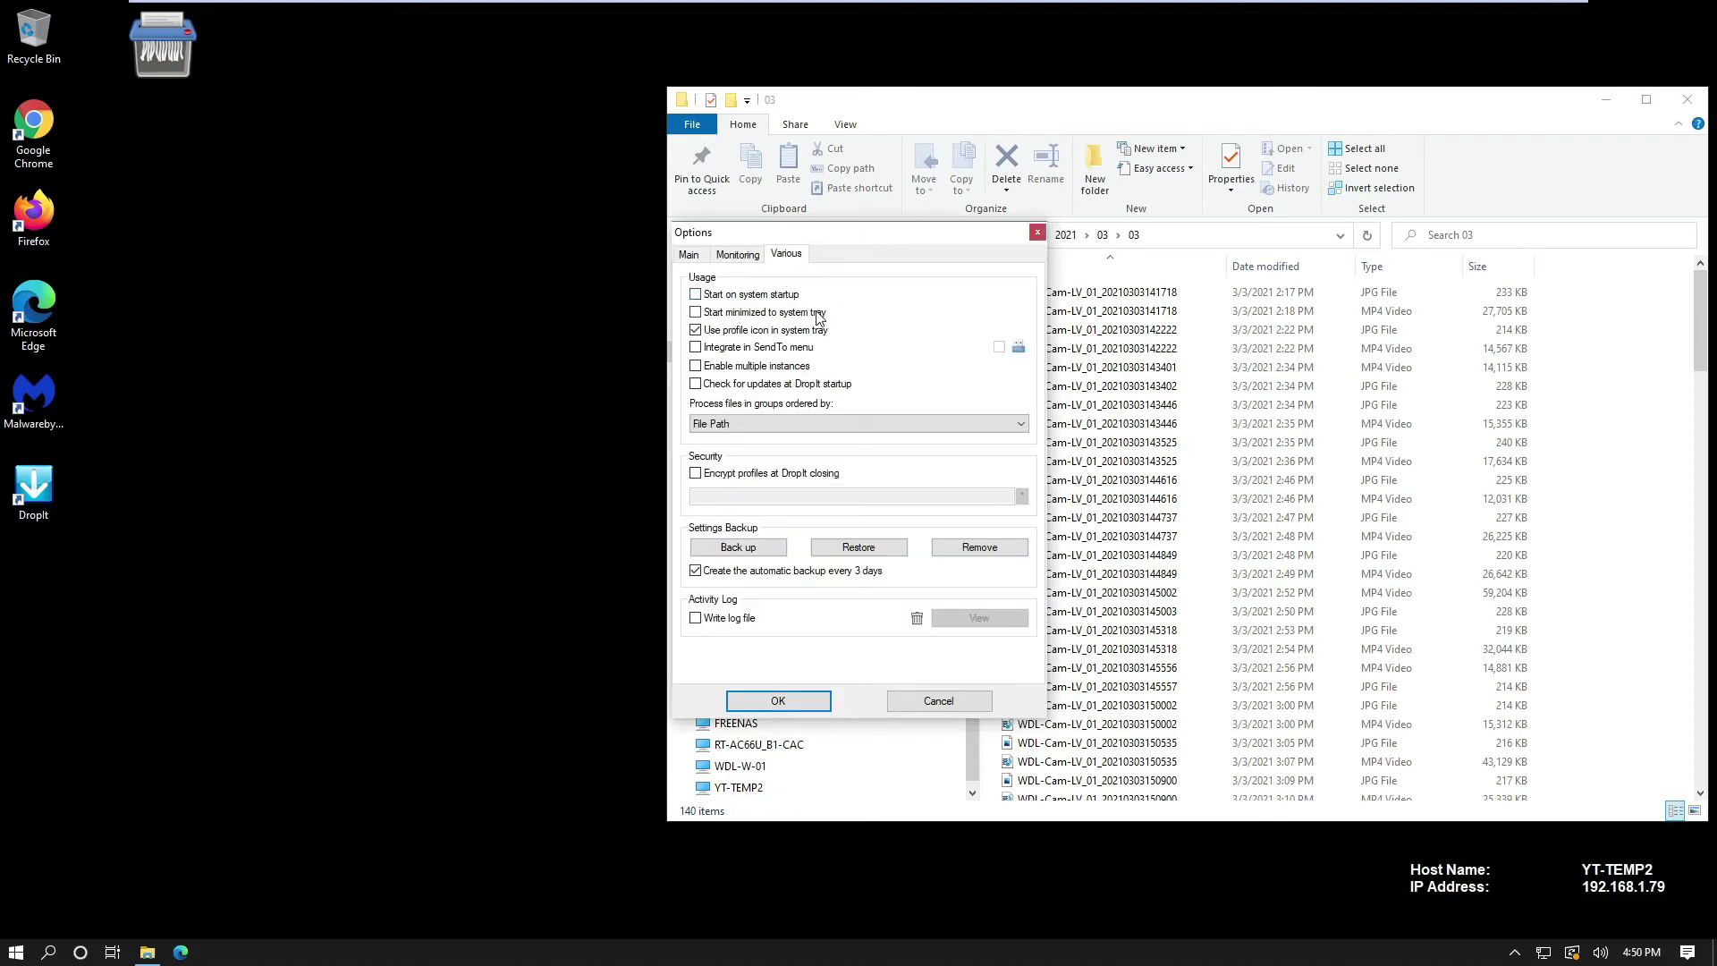
left_click(697, 295)
left_click(695, 313)
left_click(696, 619)
left_click(776, 701)
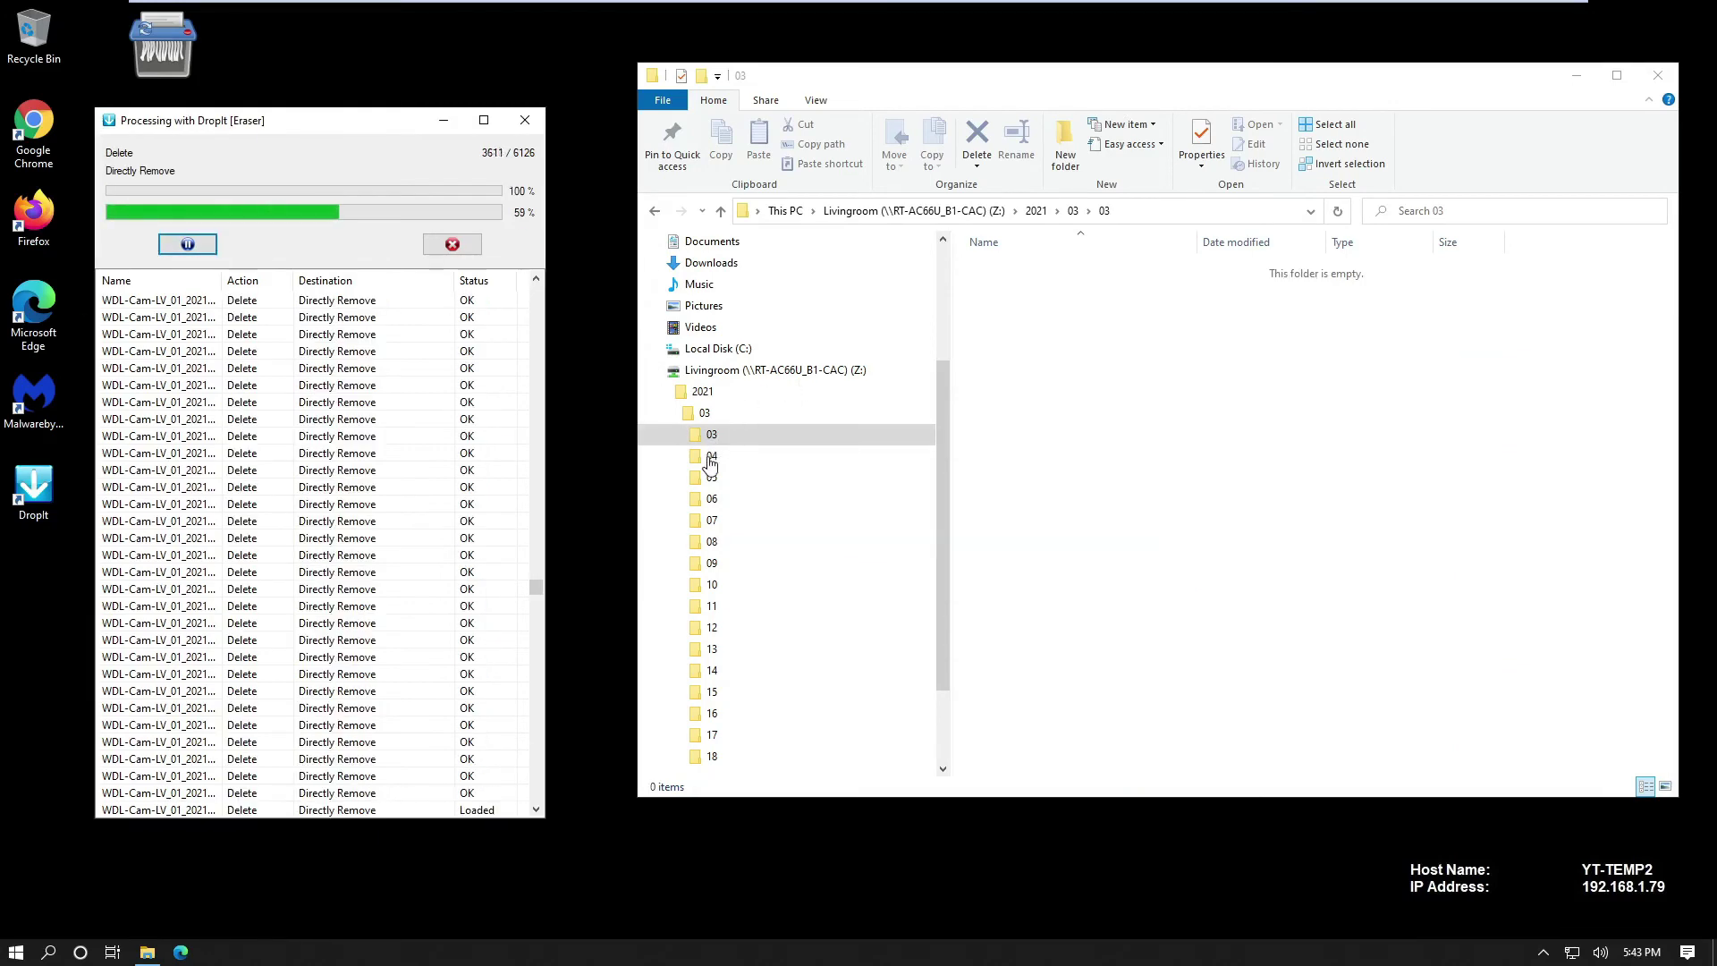
Step: Check the contents of day folders 04 to 07 and their parent month folder 03 while DropIt deletes the old files
left_click(711, 461)
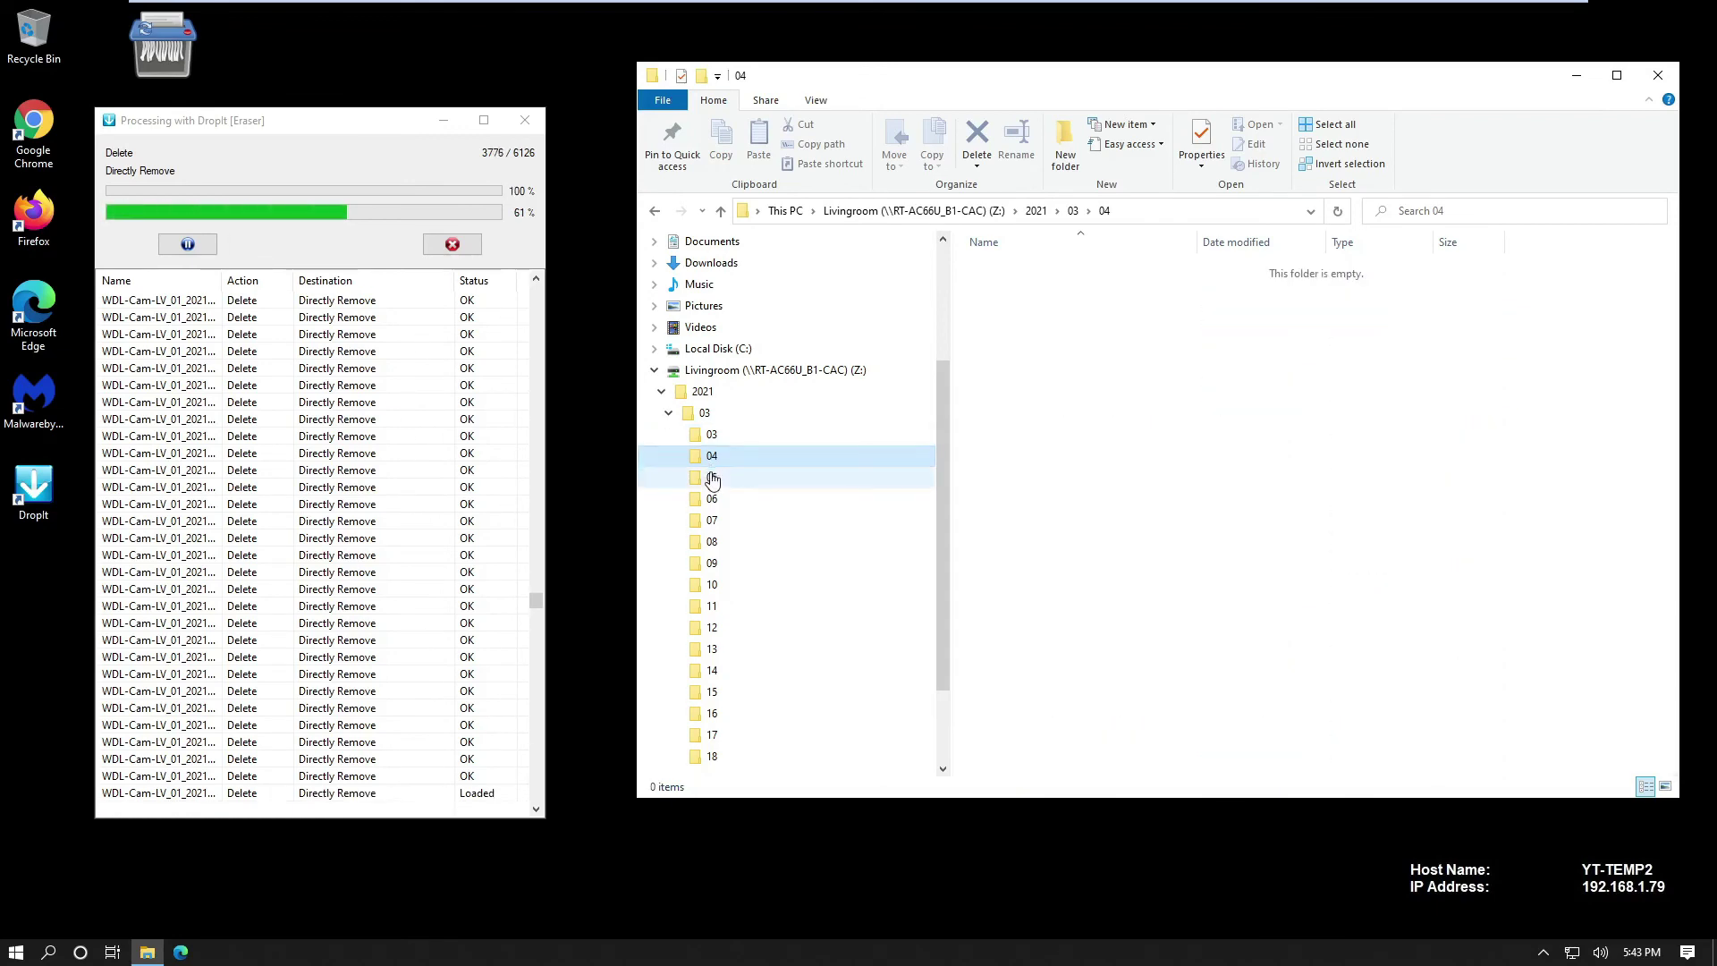
left_click(713, 479)
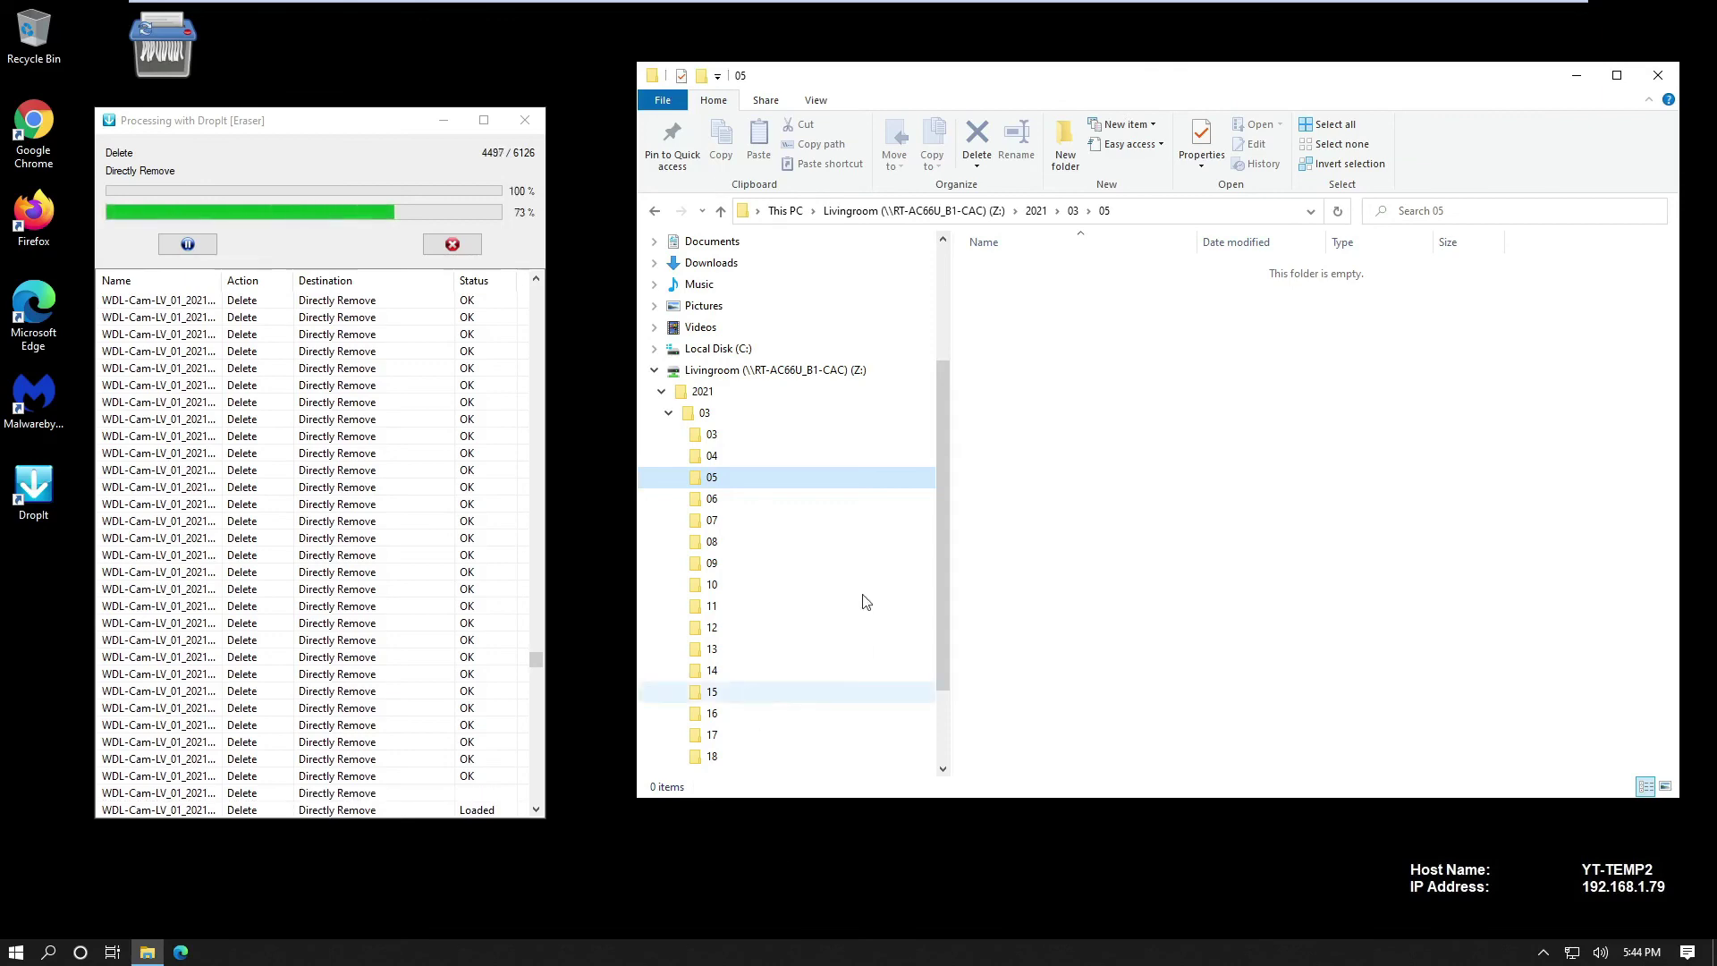
left_click(851, 501)
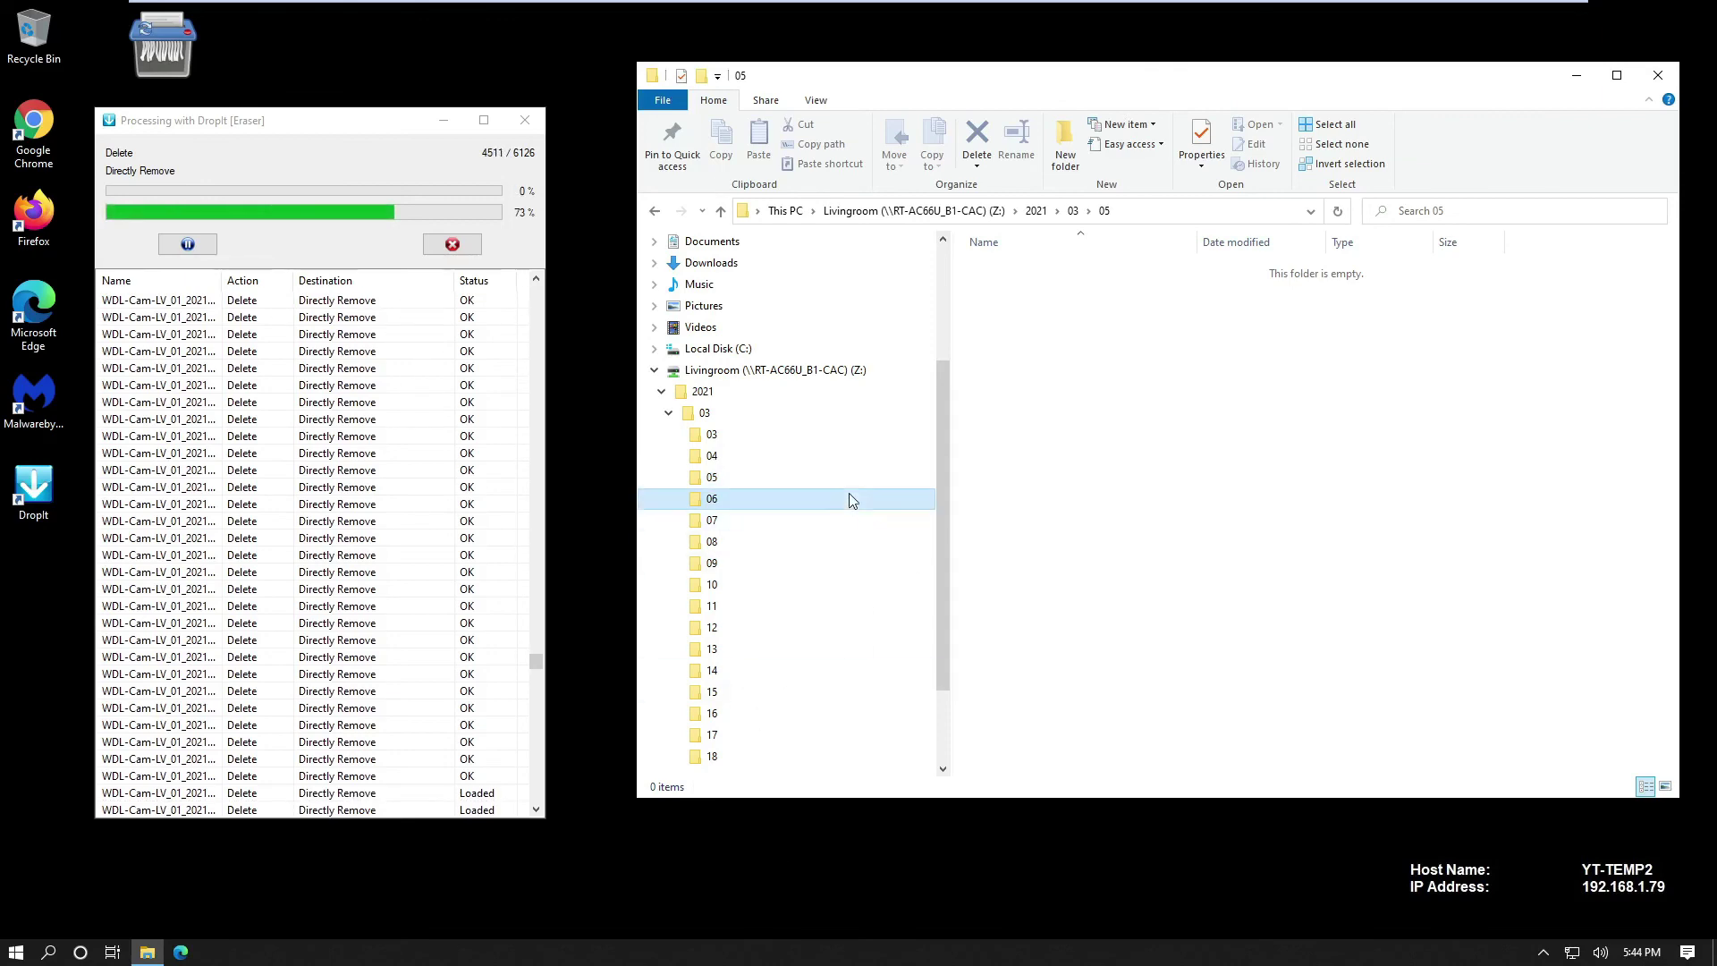
left_click(802, 526)
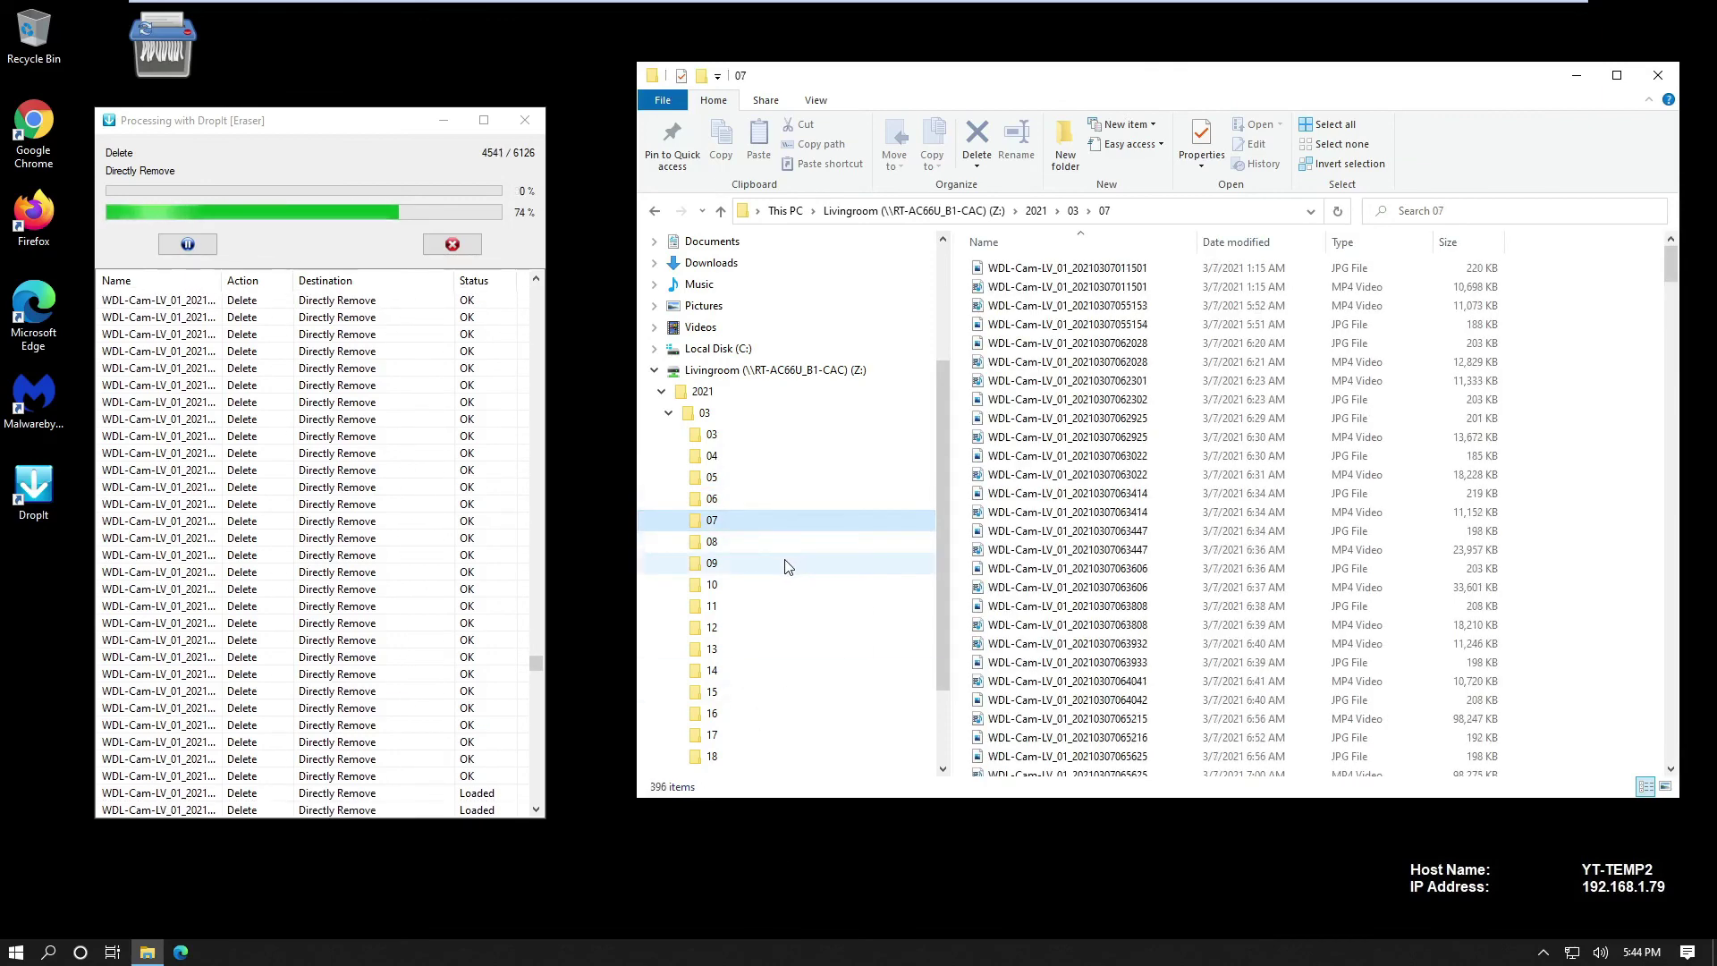
left_click(759, 420)
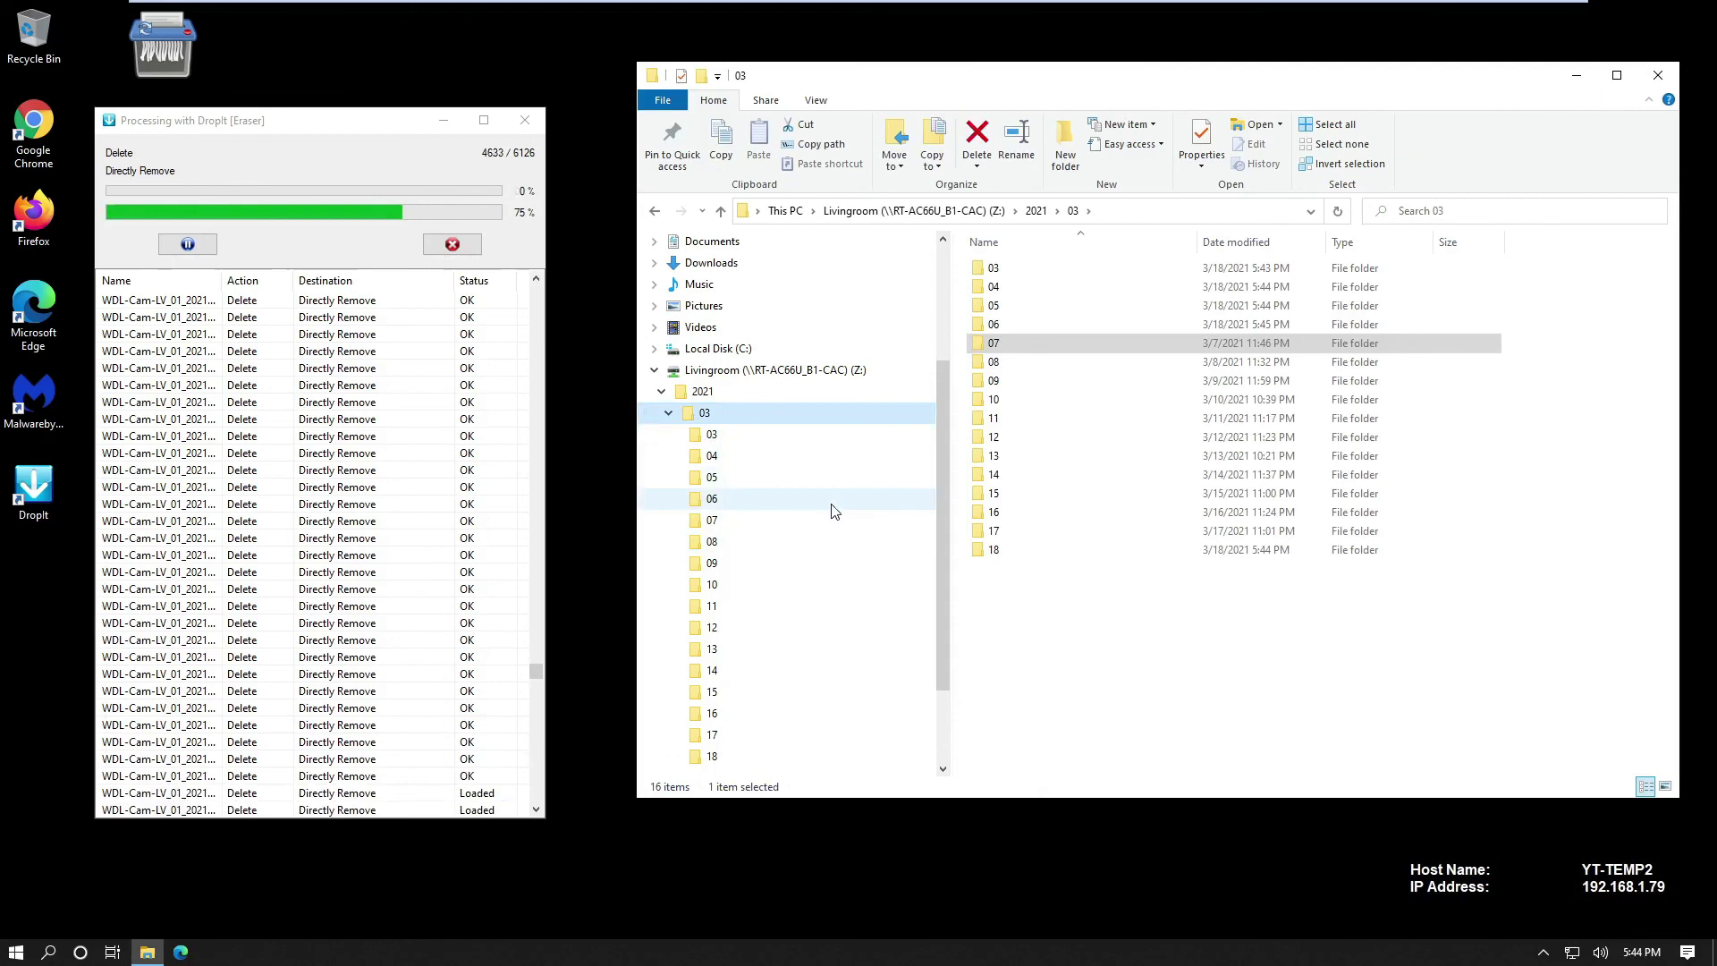